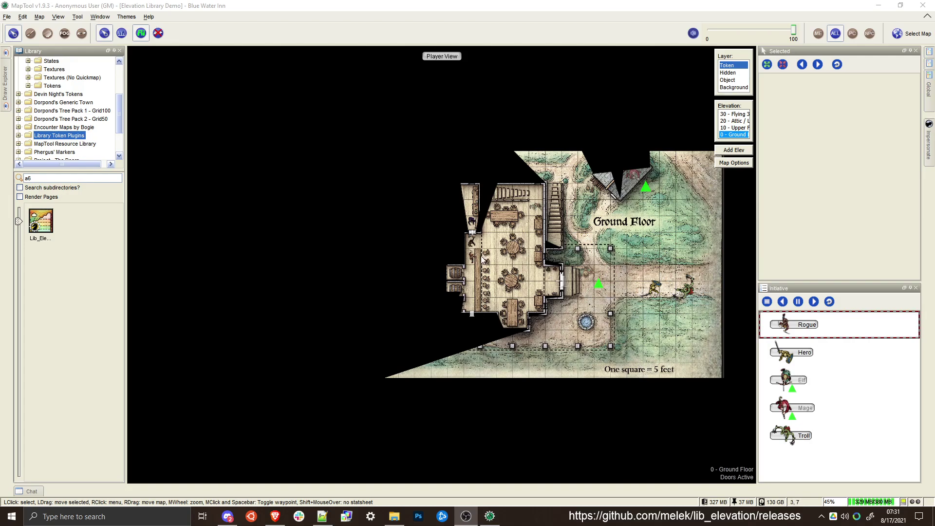
Open the tags list of the lib_elevation repository on GitHub in the browser, and return to MapTool
{"action": "left_click", "coordinate": [275, 516]}
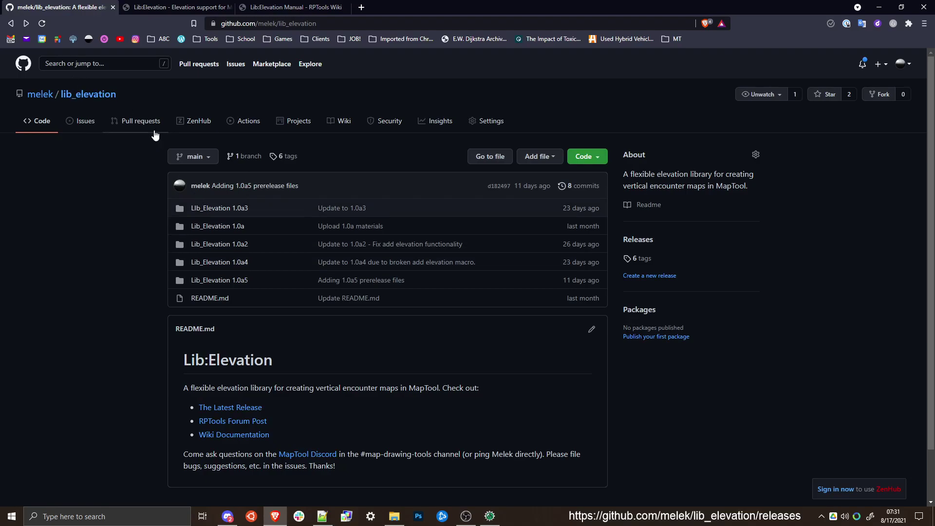
{"action": "left_click", "coordinate": [280, 160]}
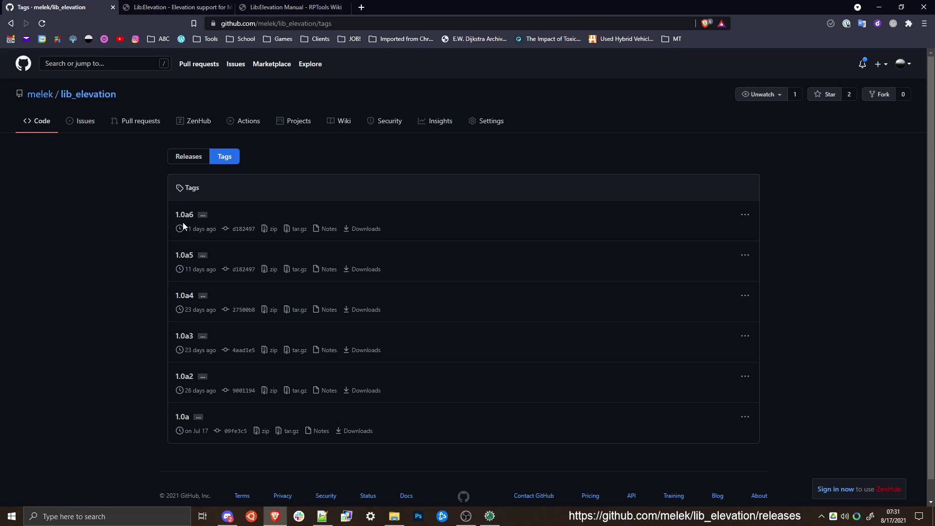
{"action": "left_click", "coordinate": [490, 516]}
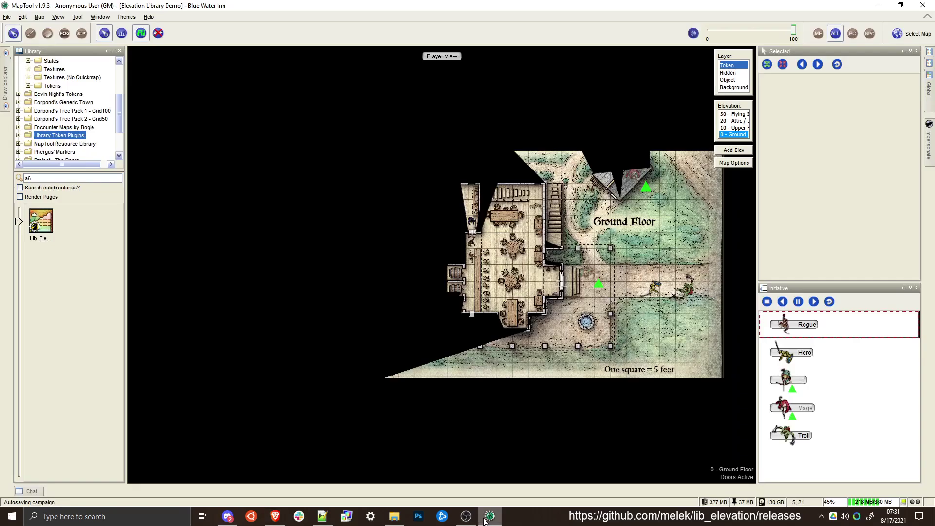
Select the Mage, Hero, Rogue and Elf tokens on the ground floor to compare what each can see
{"action": "mouse_move", "coordinate": [594, 271]}
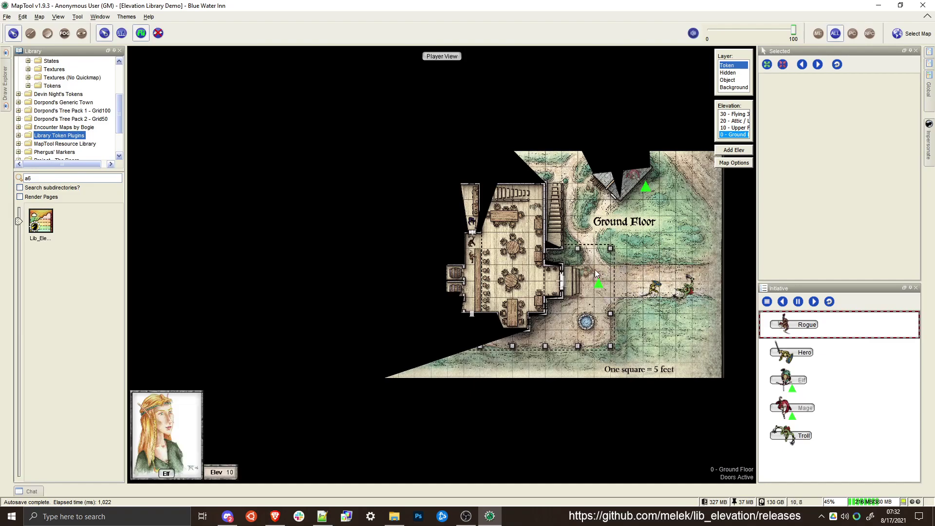
{"action": "scroll", "coordinate": [594, 276], "scroll_direction": "up", "scroll_amount": 5}
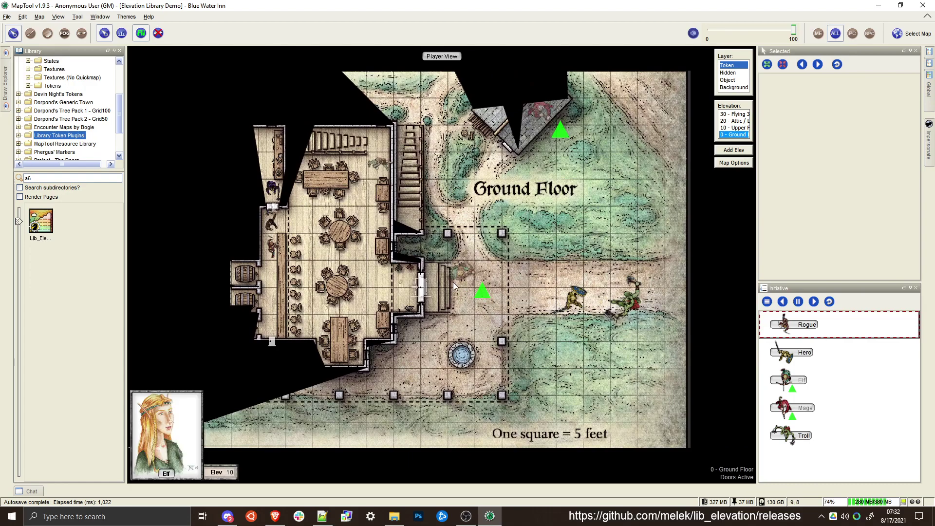
{"action": "left_click", "coordinate": [453, 282]}
{"action": "left_click", "coordinate": [532, 113]}
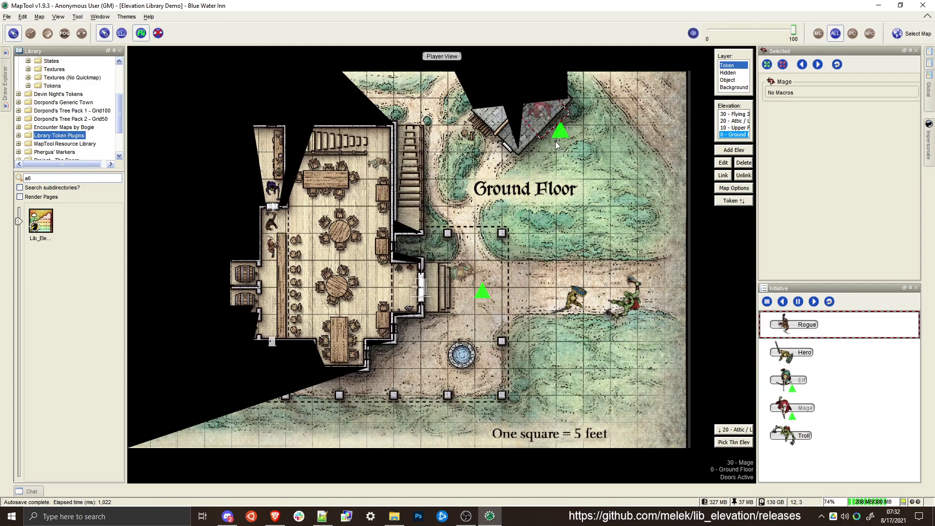
{"action": "left_click", "coordinate": [551, 154]}
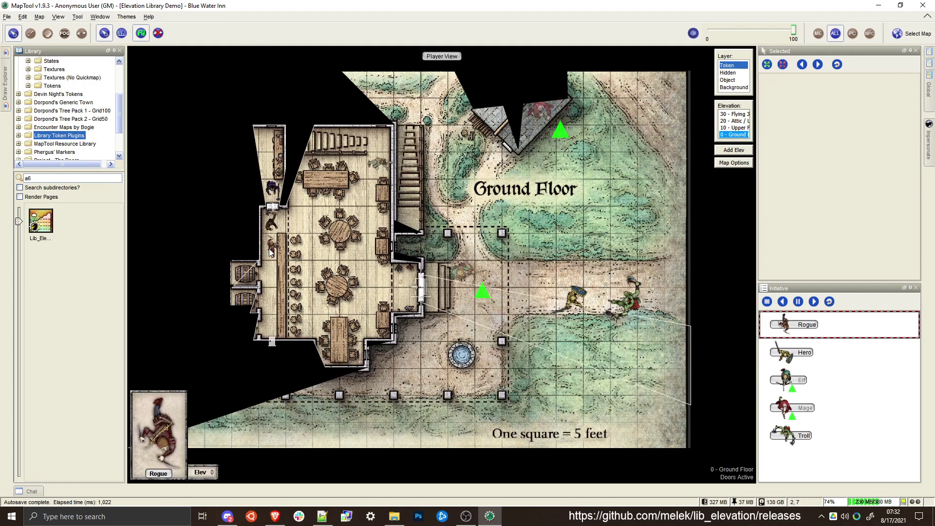
{"action": "mouse_move", "coordinate": [579, 308]}
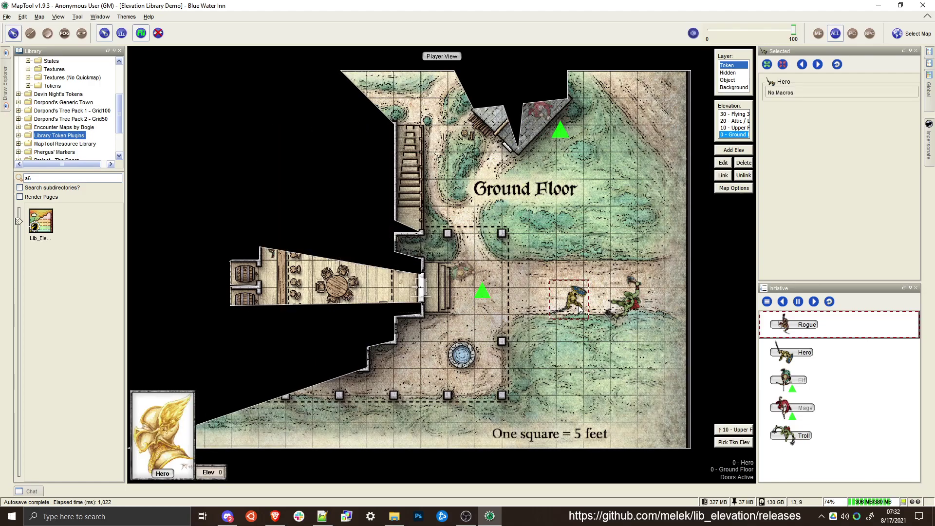
{"action": "left_click", "coordinate": [269, 249]}
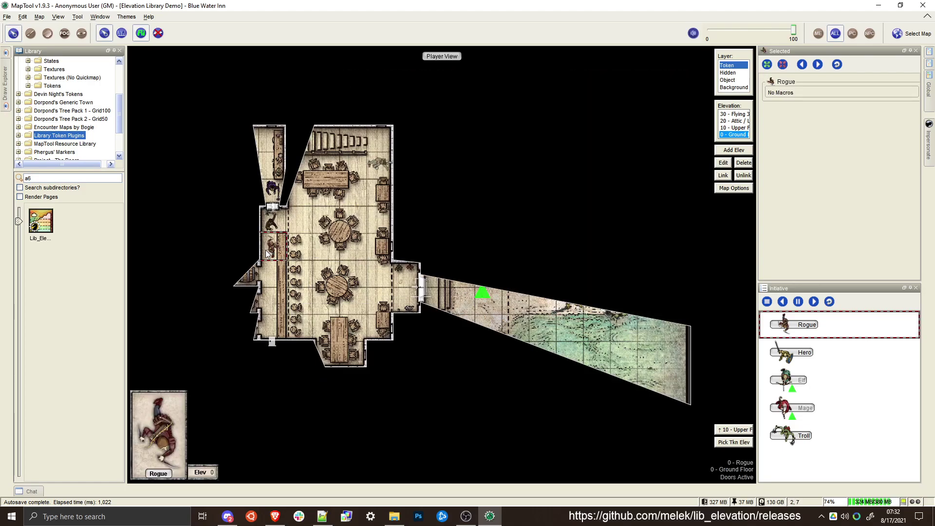
{"action": "left_click", "coordinate": [563, 308]}
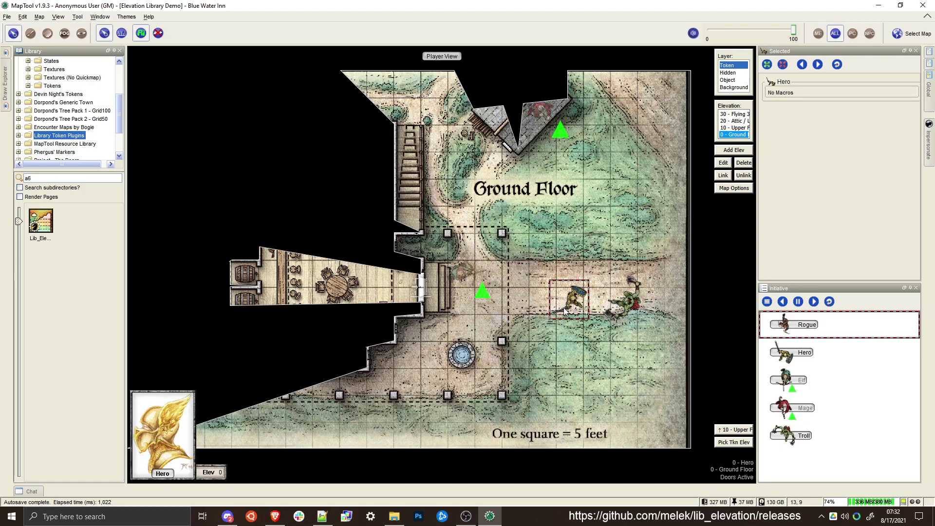
{"action": "left_click", "coordinate": [525, 290]}
{"action": "left_click", "coordinate": [457, 269]}
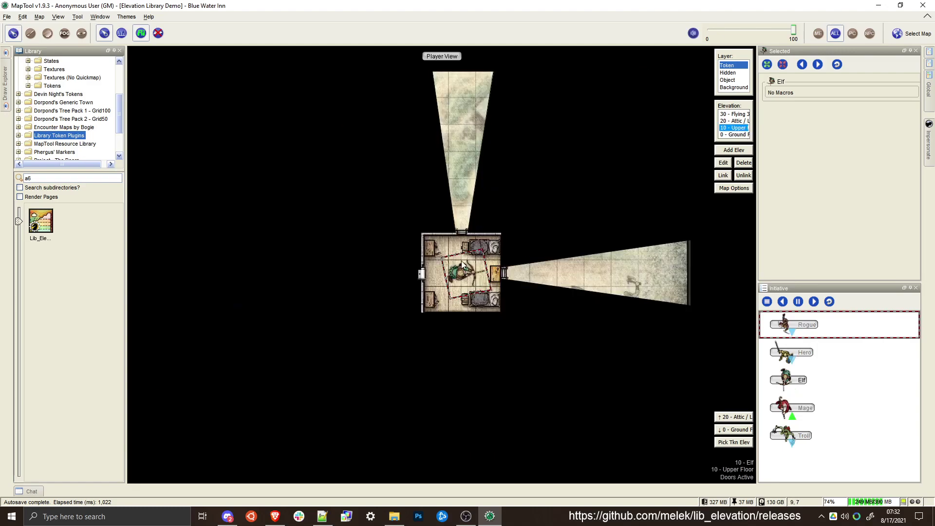
Switch the map to the Elf's upper floor elevation and move the Elf one square east to the window
{"action": "mouse_move", "coordinate": [484, 256]}
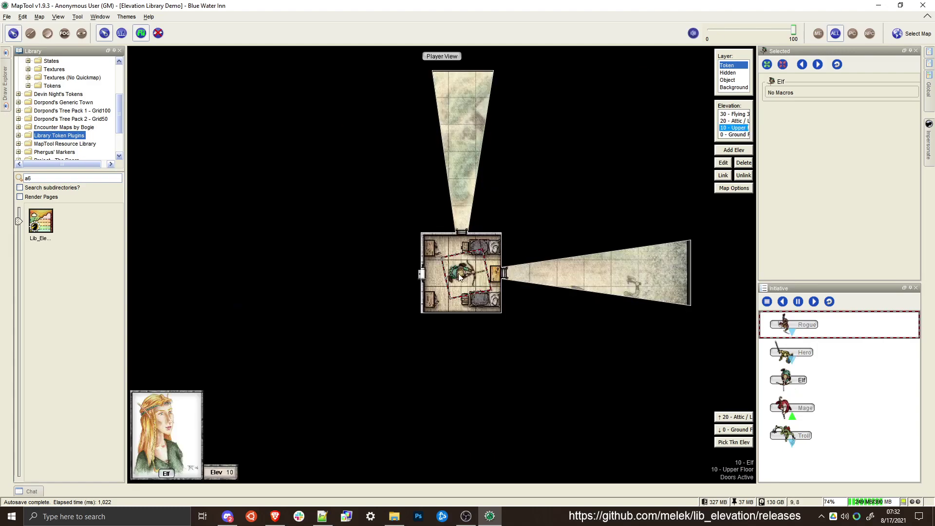
{"action": "scroll", "coordinate": [485, 258], "scroll_direction": "down", "scroll_amount": 2}
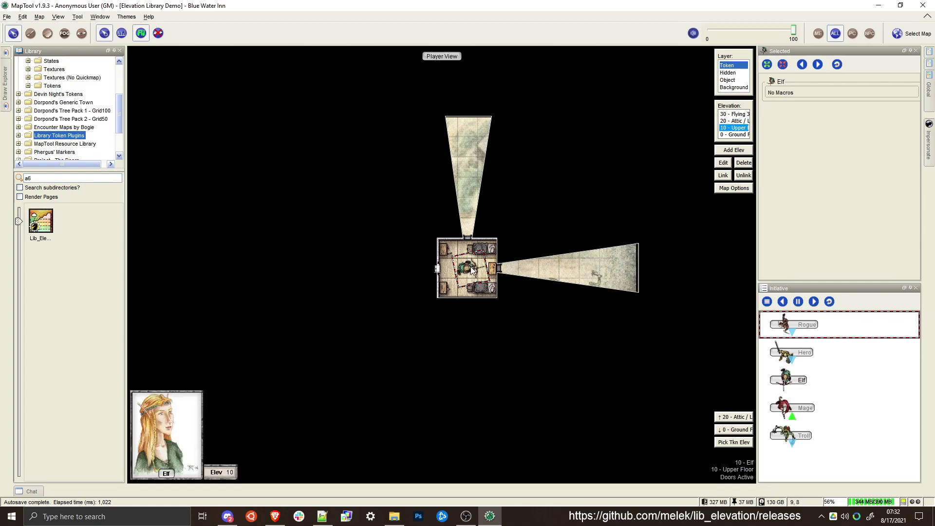
{"action": "left_click_drag", "start_coordinate": [471, 266], "coordinate": [492, 266]}
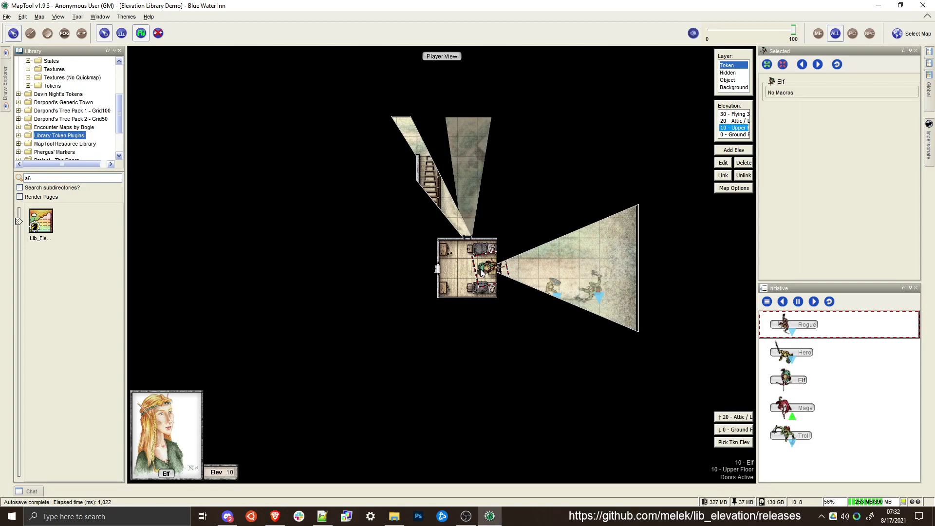
Turn off the player view and switch the map to the Hero's elevation on the ground floor
{"action": "key", "text": "ctrl+shift+p"}
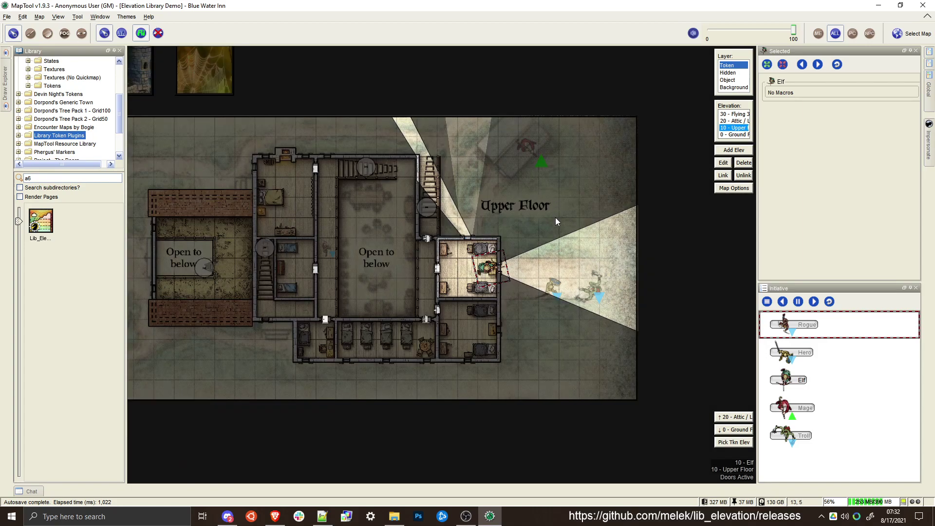
{"action": "scroll", "coordinate": [577, 250], "scroll_direction": "down", "scroll_amount": 3}
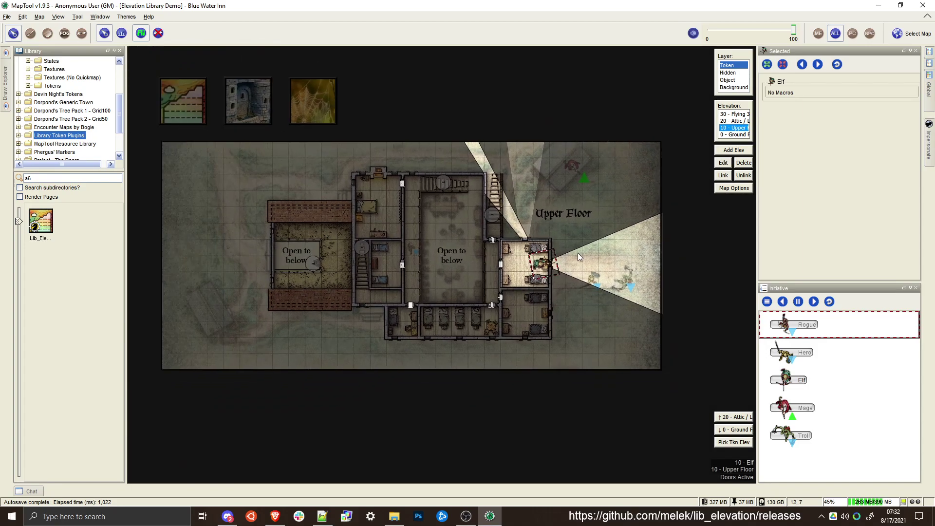
{"action": "left_click", "coordinate": [589, 280]}
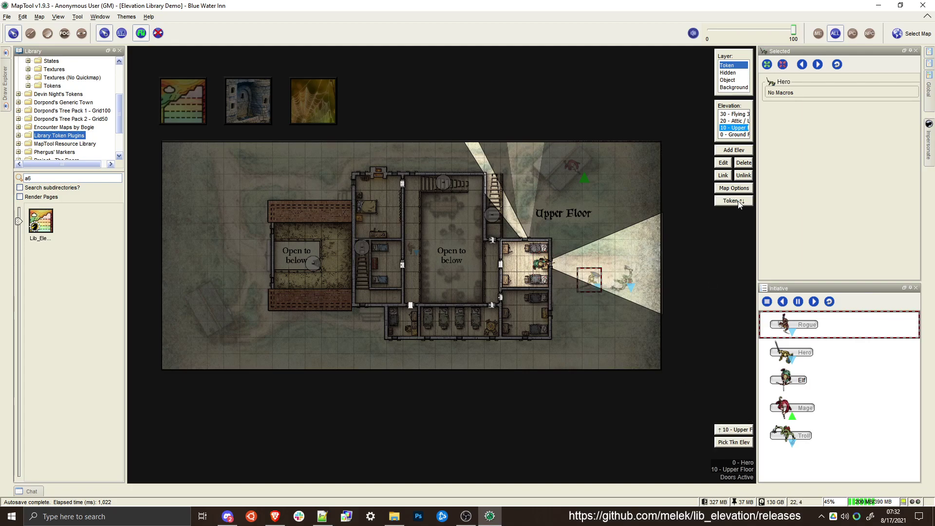
{"action": "left_click", "coordinate": [733, 200]}
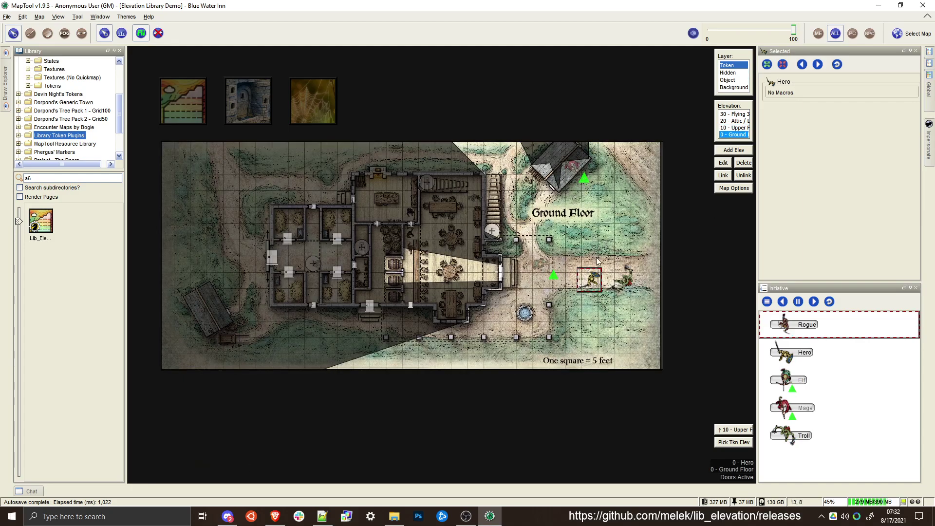
View the Mage's flying elevation at 30 and select the Rogue on the level far below
{"action": "left_click", "coordinate": [576, 169]}
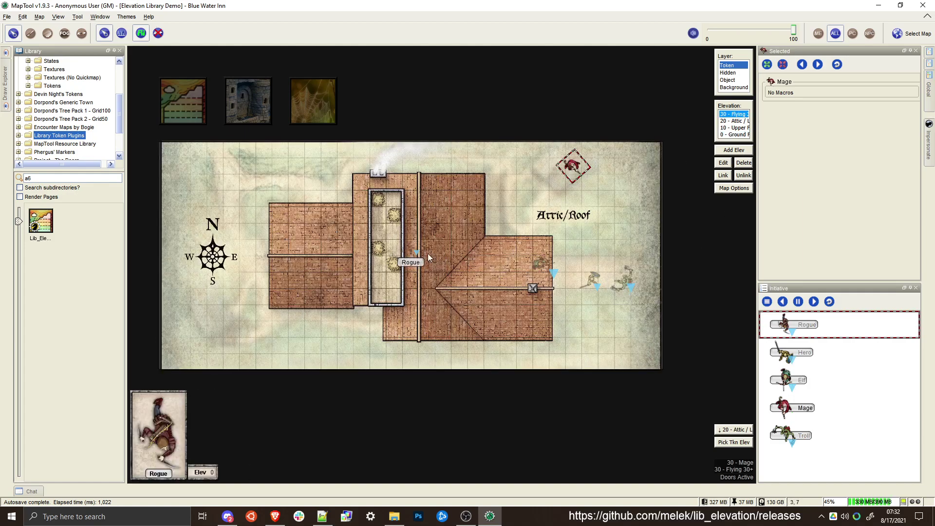
{"action": "mouse_move", "coordinate": [408, 246]}
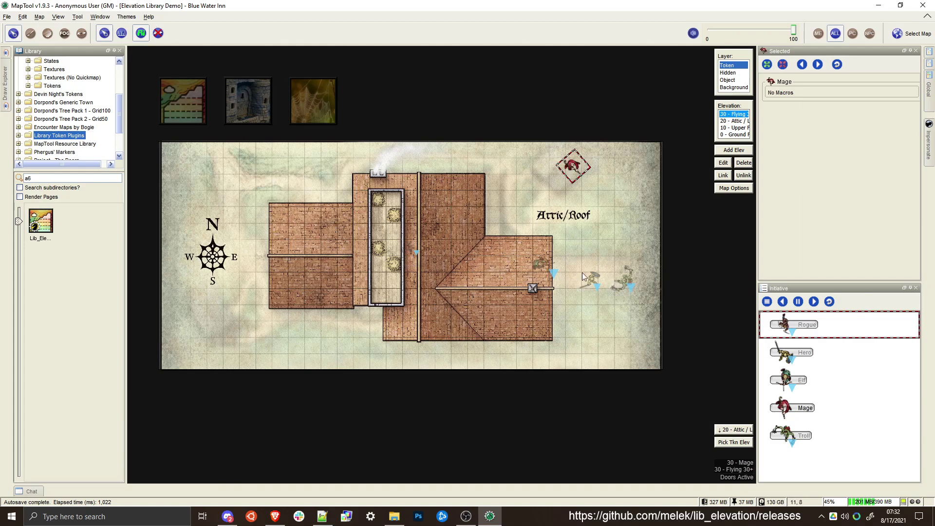
{"action": "left_click", "coordinate": [415, 249]}
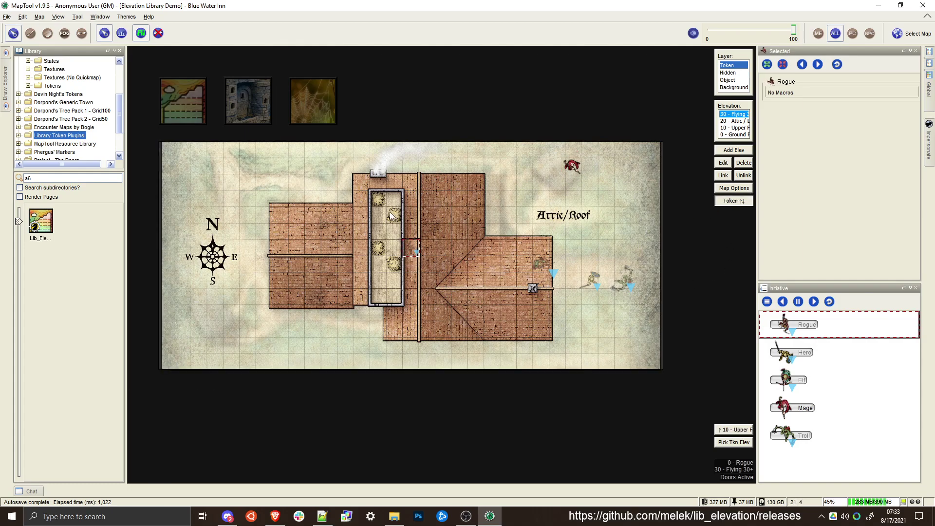
View the ground floor and select the Axe Goblin, Hammer Goblin, Dead Goblin and Elf tokens to check their elevations
{"action": "left_click", "coordinate": [409, 231]}
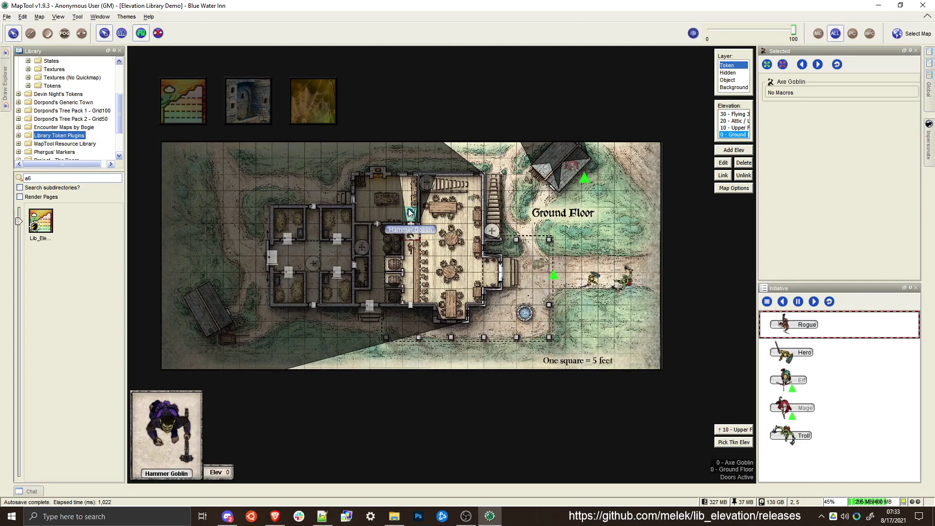
{"action": "left_click", "coordinate": [409, 212]}
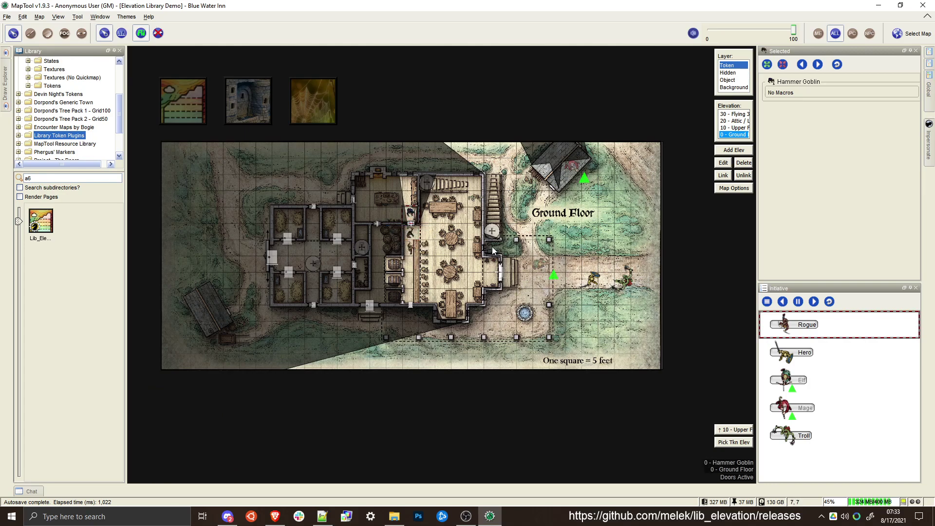
{"action": "left_click", "coordinate": [475, 198]}
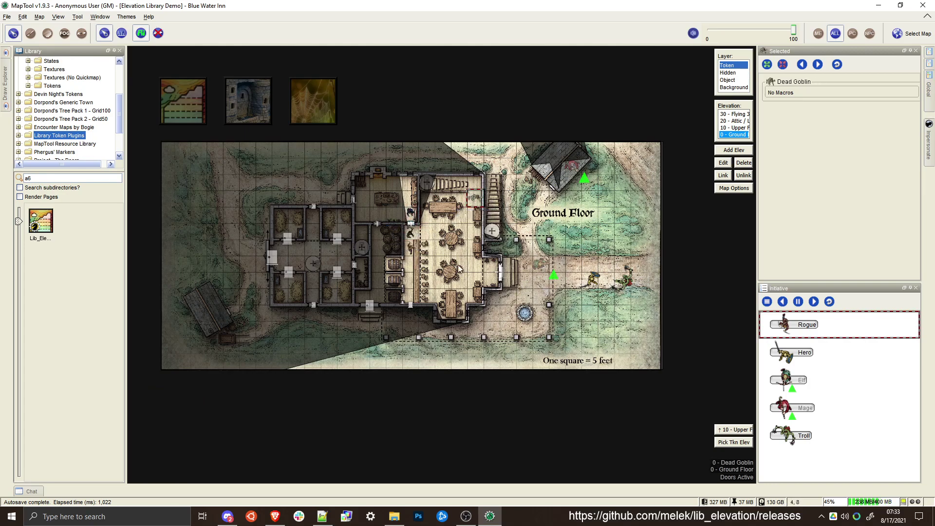
{"action": "left_click", "coordinate": [539, 261]}
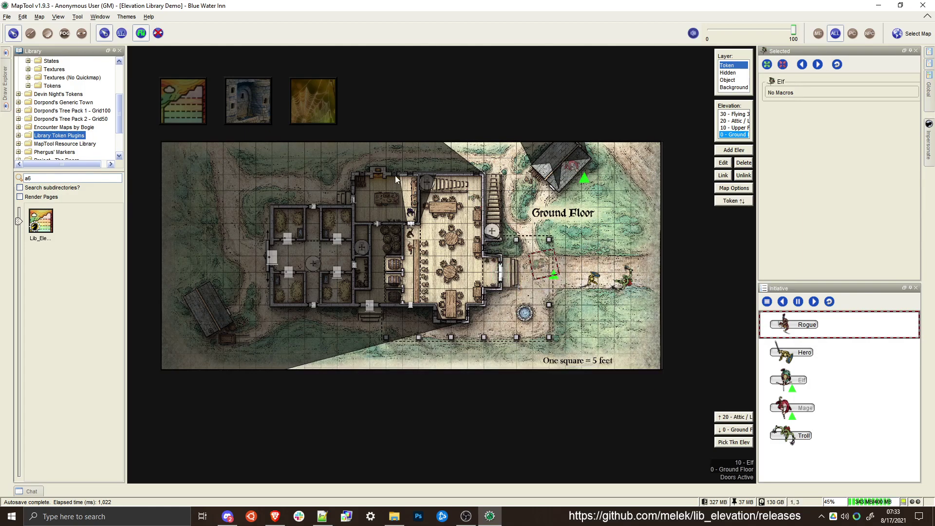
Move the Hero onto the outdoor staircase's marker to reach the upper floor, and on south through the door into the hallway
{"action": "scroll", "coordinate": [551, 281], "scroll_direction": "up", "scroll_amount": 4}
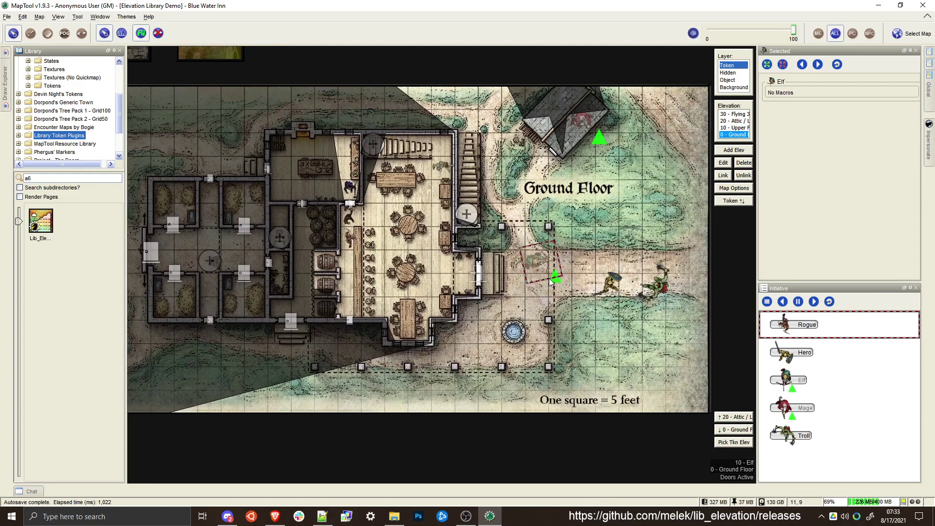
{"action": "left_click", "coordinate": [612, 284]}
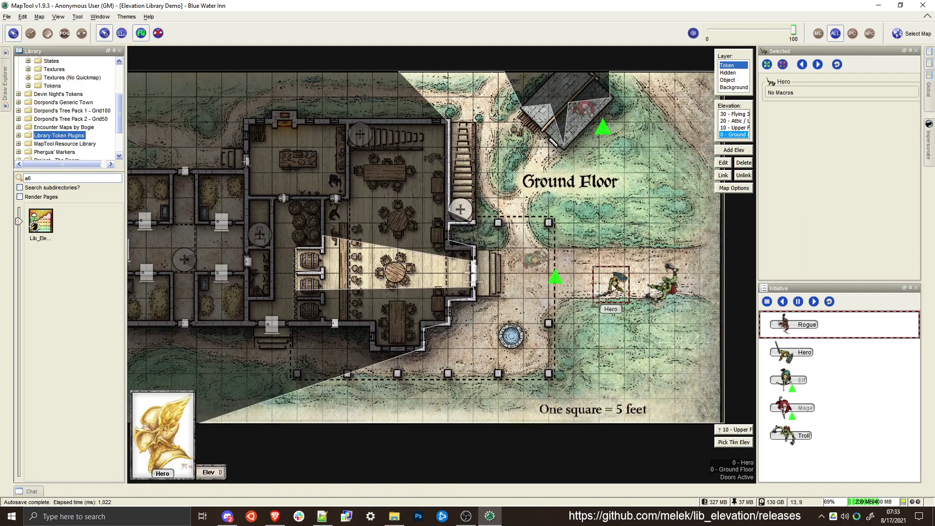
{"action": "left_click_drag", "start_coordinate": [613, 287], "coordinate": [460, 207]}
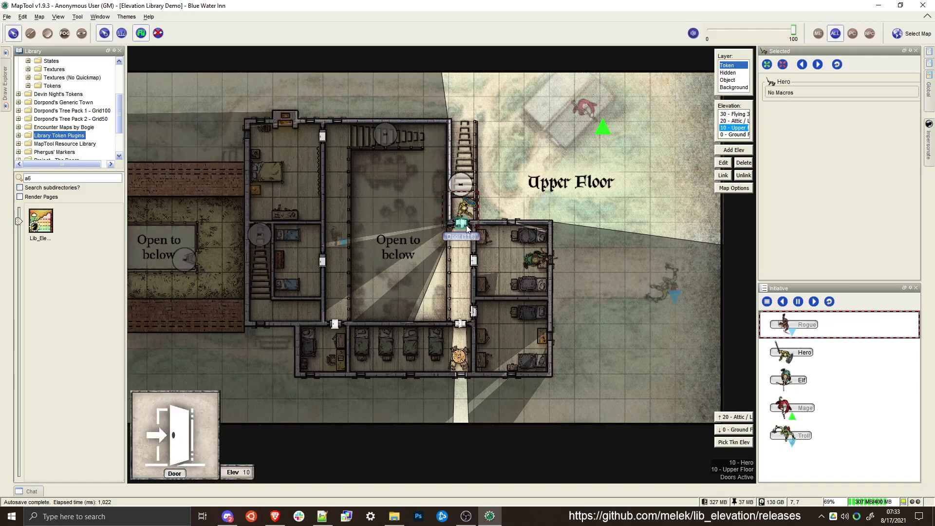
{"action": "left_click_drag", "start_coordinate": [463, 211], "coordinate": [461, 286]}
Toggle the upper floor room doors along the east hallway and move the Hero back to the path outside the inn
{"action": "left_click", "coordinate": [471, 260]}
{"action": "left_click", "coordinate": [475, 312]}
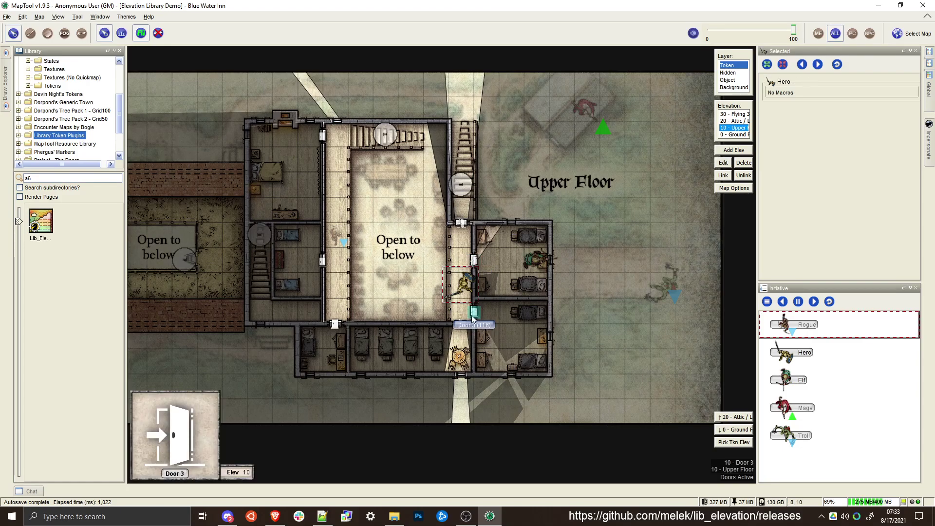
{"action": "left_click", "coordinate": [474, 313]}
{"action": "left_click_drag", "start_coordinate": [461, 282], "coordinate": [588, 259]}
{"action": "left_click", "coordinate": [474, 314]}
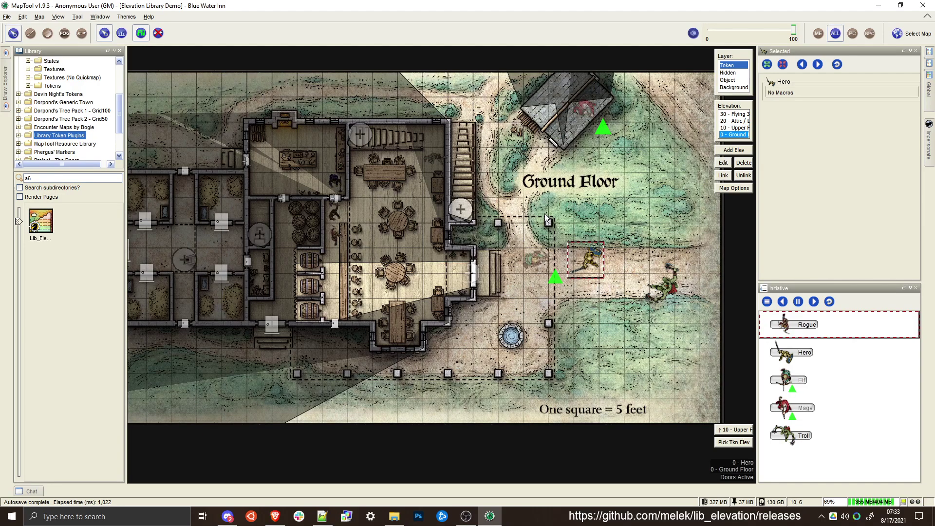
Preview the ground floor in player view and return to the GM view
{"action": "key", "text": "ctrl+shift+p"}
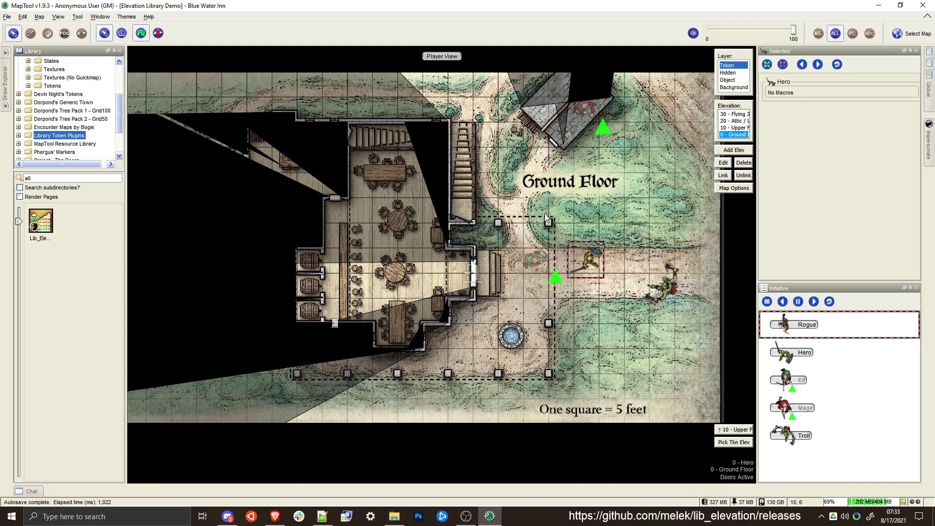
{"action": "key", "text": "ctrl+shift+p"}
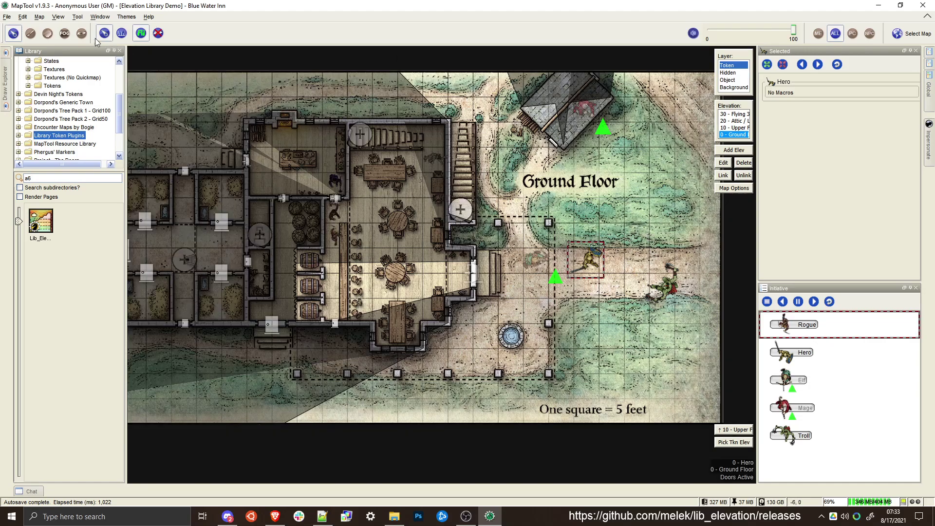
Start a new campaign, discarding the current demo campaign
{"action": "left_click", "coordinate": [7, 16]}
{"action": "left_click", "coordinate": [17, 24]}
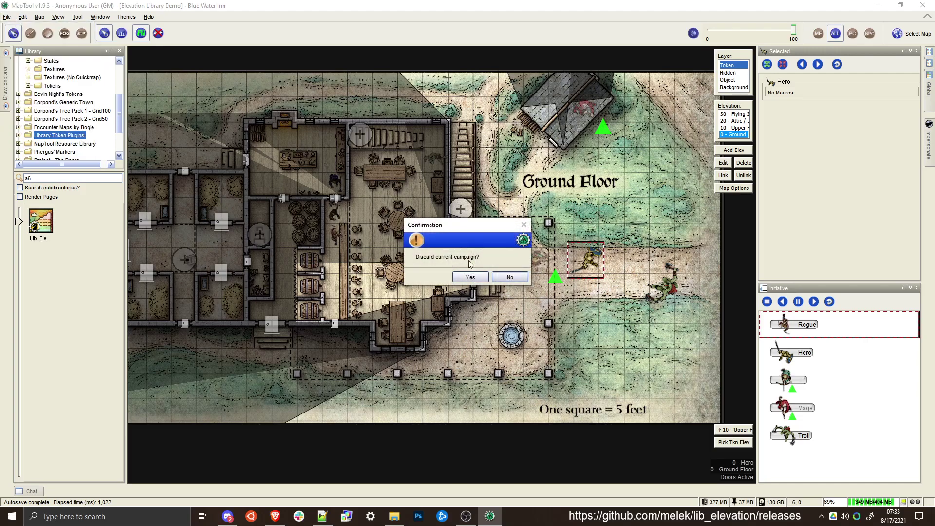
{"action": "left_click", "coordinate": [479, 278]}
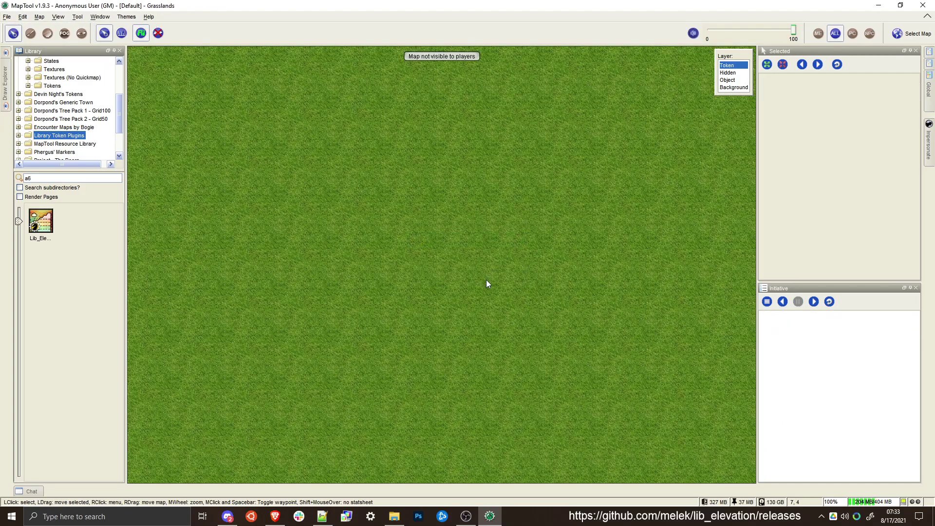
Place the Lib:Elevation library token from the Library Token Plugins folder on the Grasslands map as a visible NPC
{"action": "left_click_drag", "start_coordinate": [33, 226], "coordinate": [248, 176]}
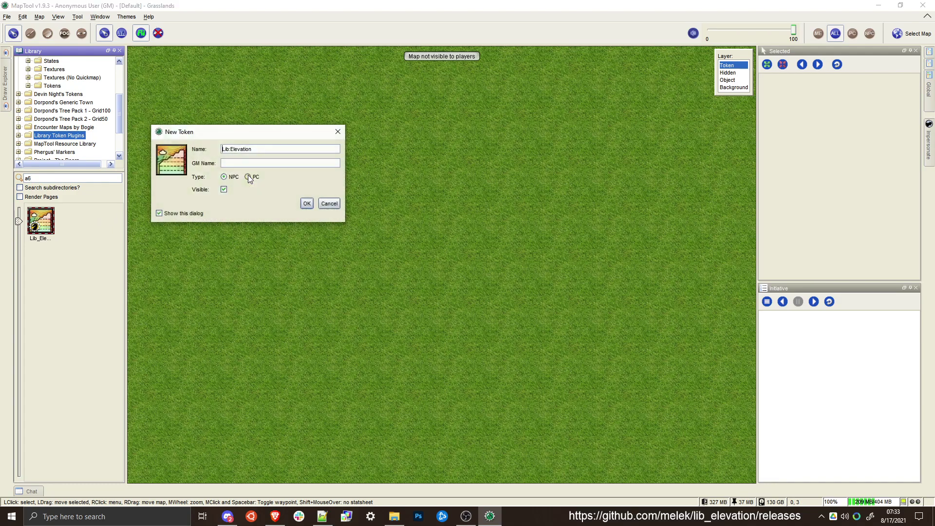
{"action": "left_click", "coordinate": [307, 204]}
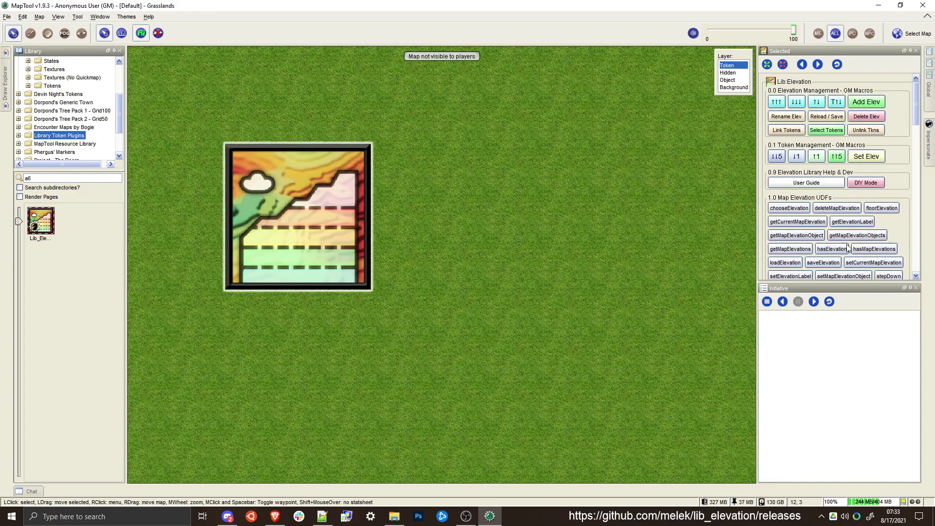
Run the onCampaignLoad automation macro of the Lib:Elevation token and deselect the token
{"action": "right_click", "coordinate": [316, 196]}
{"action": "mouse_move", "coordinate": [341, 249]}
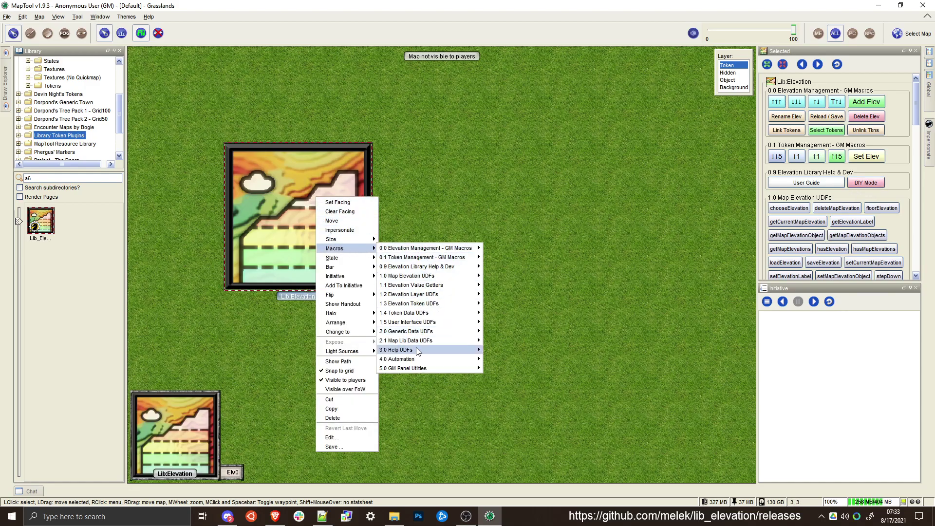
{"action": "mouse_move", "coordinate": [412, 360]}
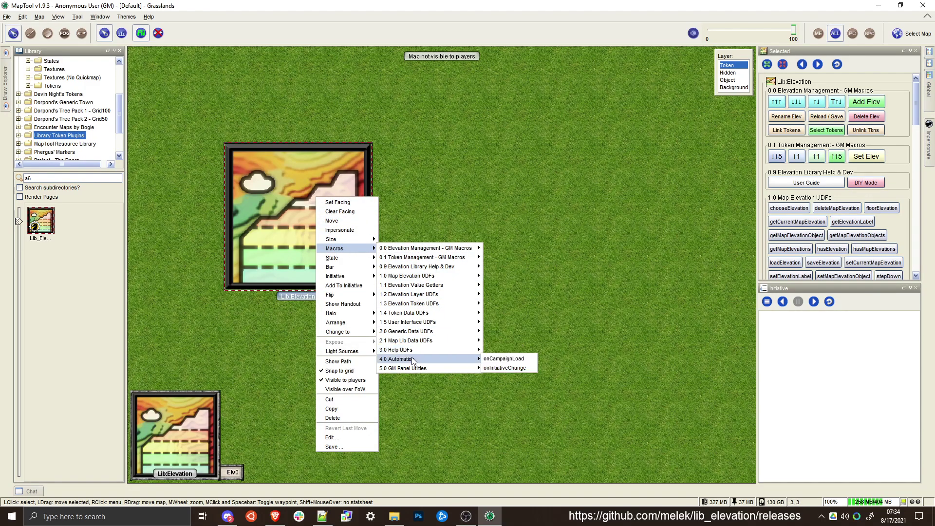
{"action": "left_click", "coordinate": [507, 360]}
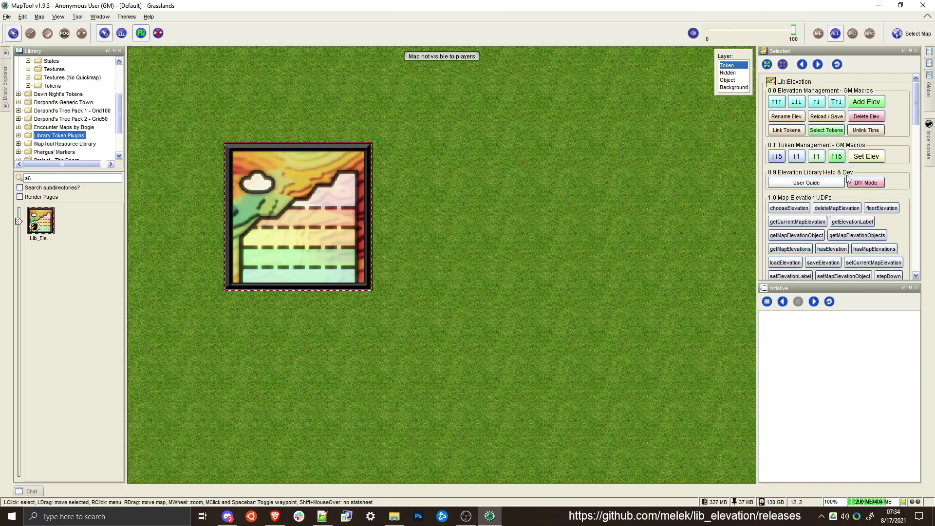
{"action": "scroll", "coordinate": [845, 178], "scroll_direction": "down", "scroll_amount": 5}
{"action": "scroll", "coordinate": [846, 178], "scroll_direction": "down", "scroll_amount": 10}
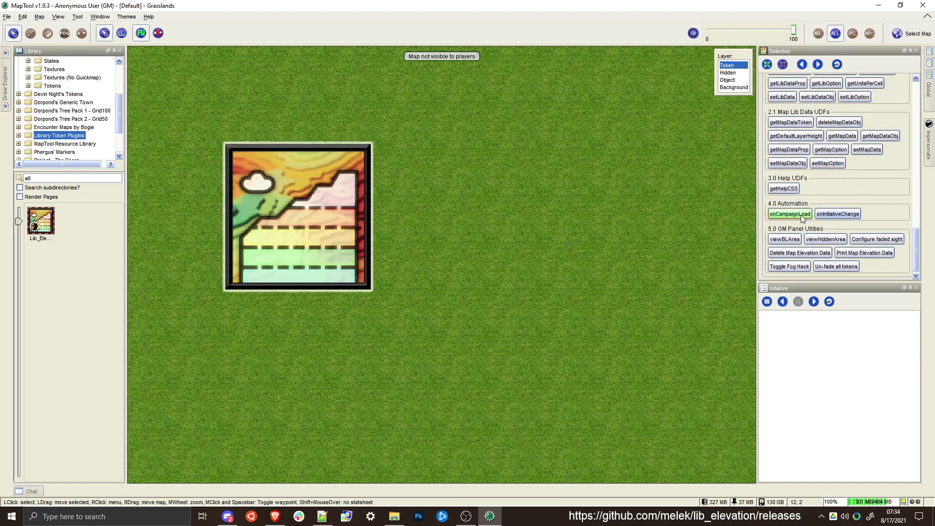
{"action": "left_click", "coordinate": [790, 214]}
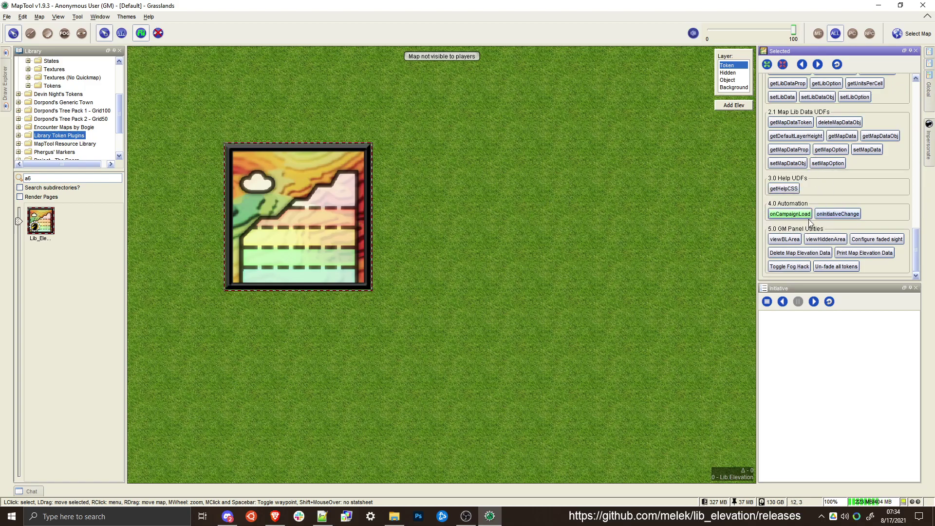
{"action": "left_click", "coordinate": [547, 263]}
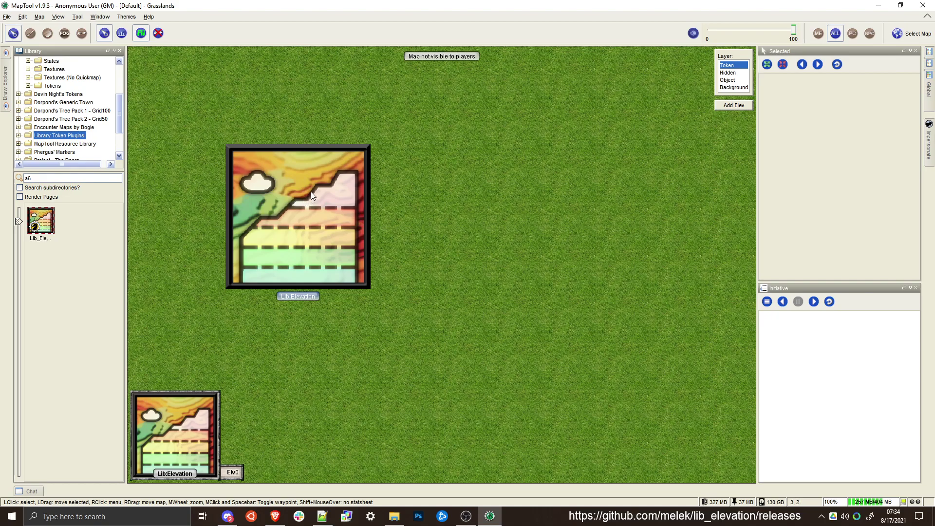
Create a new map from the default library's Ephiarran Highlands image with 75 pixels per cell
{"action": "scroll", "coordinate": [61, 116], "scroll_direction": "up", "scroll_amount": 3}
{"action": "left_click", "coordinate": [53, 111]}
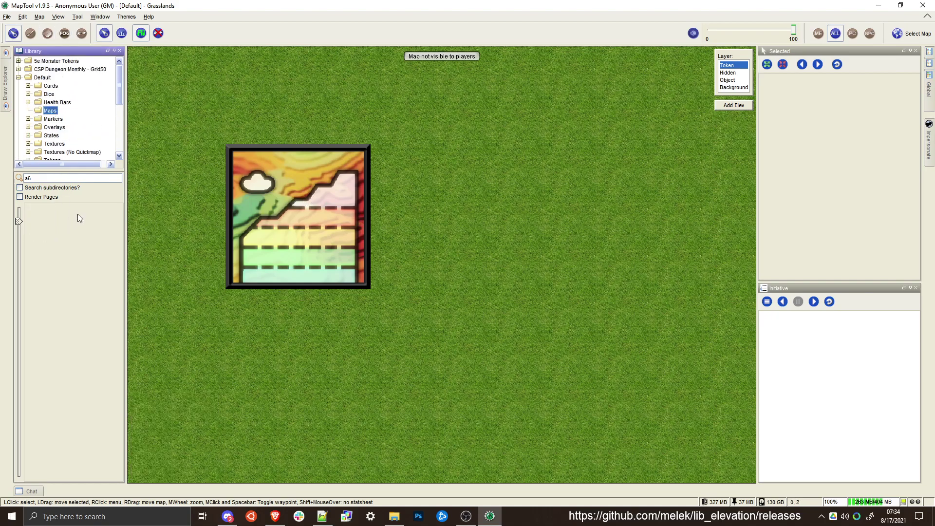
{"action": "key", "text": "BackSpace"}
{"action": "key", "text": "BackSpace"}
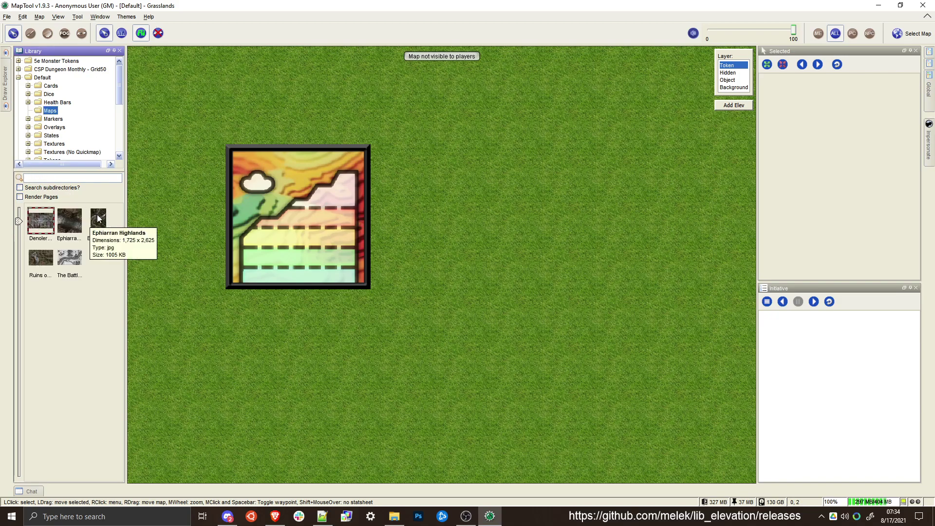
{"action": "double_click", "coordinate": [99, 220]}
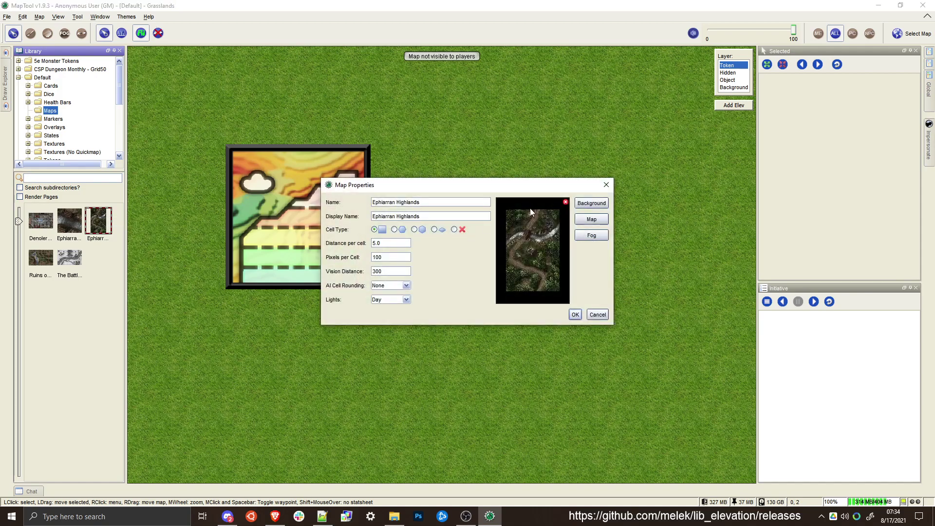
{"action": "left_click_drag", "start_coordinate": [396, 257], "coordinate": [357, 261]}
{"action": "type", "text": "75"}
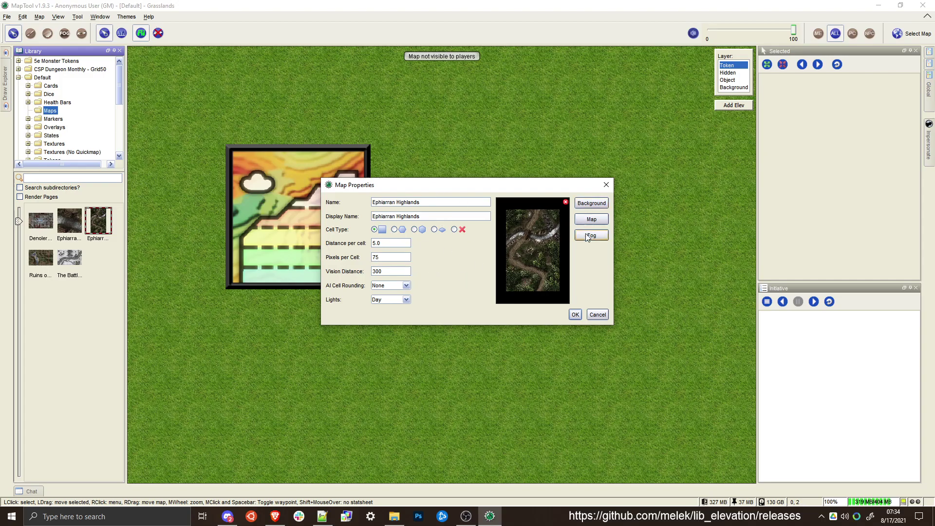
{"action": "left_click", "coordinate": [574, 315]}
Draw a combined vision and movement blocking frame around the map's outer edges, erasing the rectangle's interior over the map image
{"action": "scroll", "coordinate": [438, 246], "scroll_direction": "down", "scroll_amount": 6}
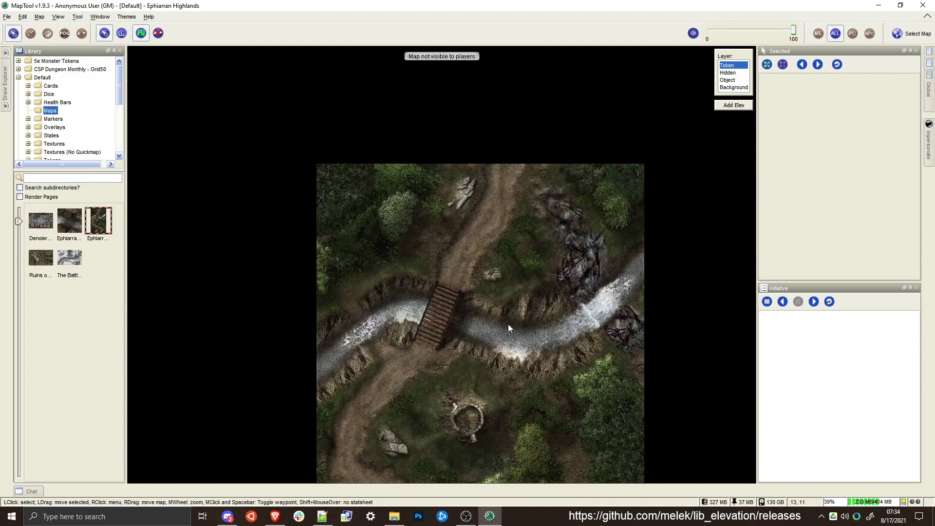
{"action": "left_click_drag", "start_coordinate": [479, 250], "coordinate": [475, 190]}
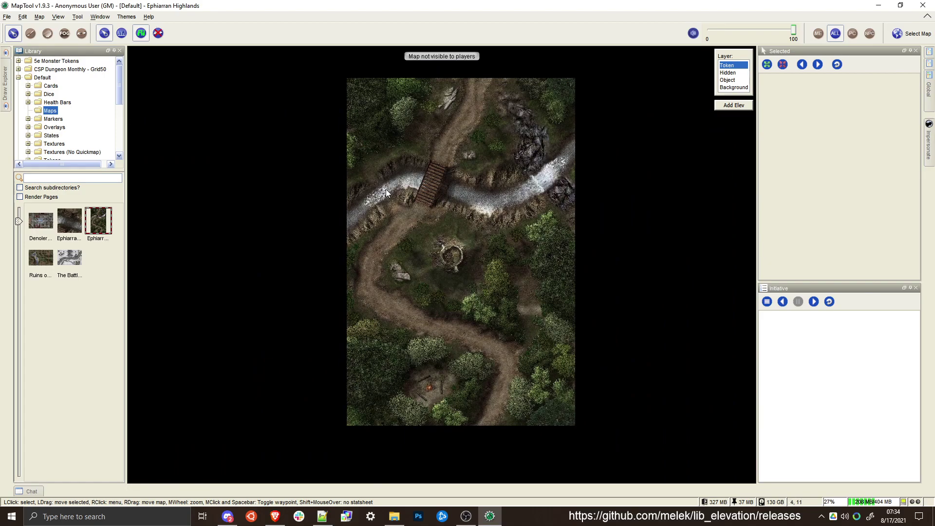
{"action": "left_click", "coordinate": [83, 34]}
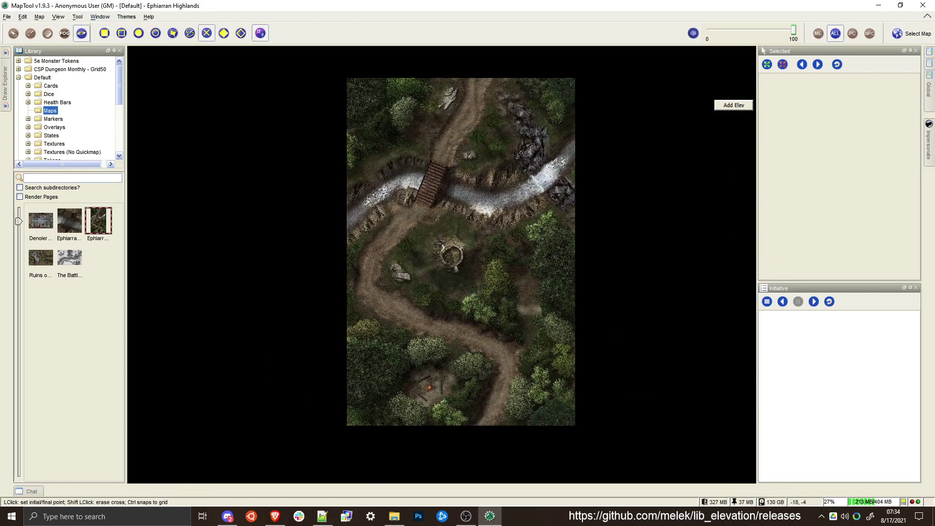
{"action": "left_click", "coordinate": [104, 32]}
{"action": "left_click", "coordinate": [337, 68]}
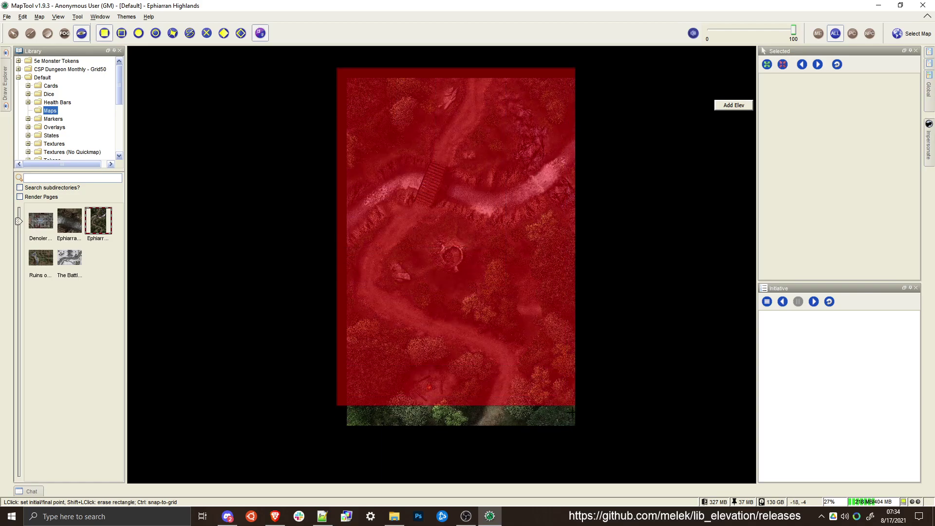
{"action": "left_click", "coordinate": [580, 430]}
{"action": "left_click", "coordinate": [572, 422]}
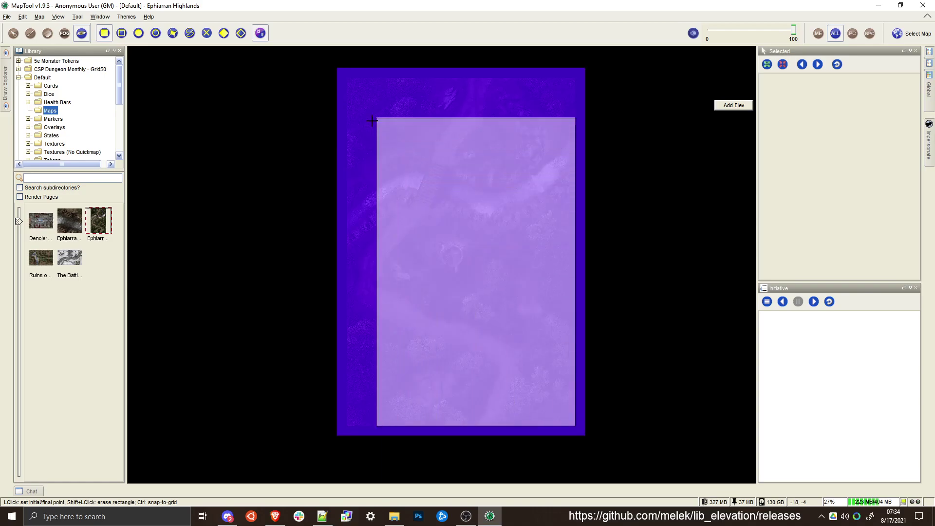
{"action": "left_click", "coordinate": [350, 80]}
Show the map grid and draw vision-blocking crosses in the large dark trees west of the campfire
{"action": "scroll", "coordinate": [423, 210], "scroll_direction": "up", "scroll_amount": 2}
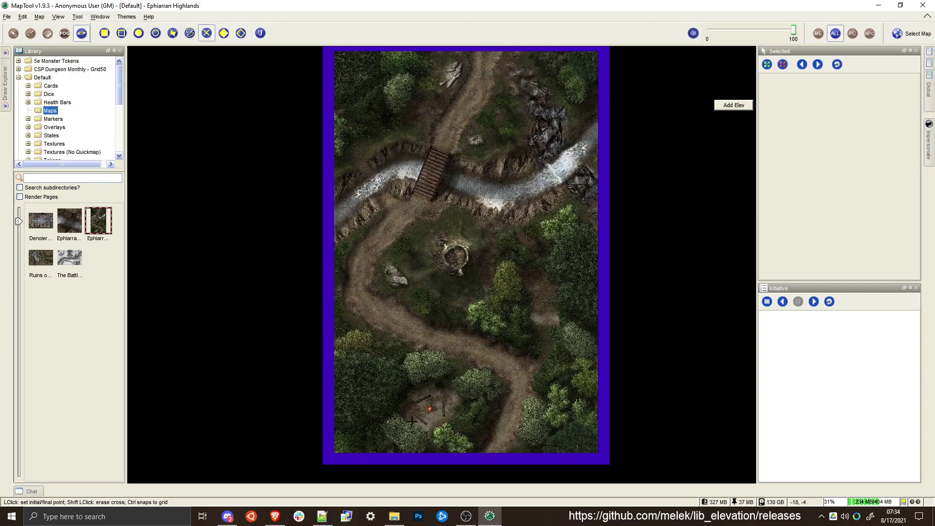
{"action": "scroll", "coordinate": [399, 428], "scroll_direction": "up", "scroll_amount": 2}
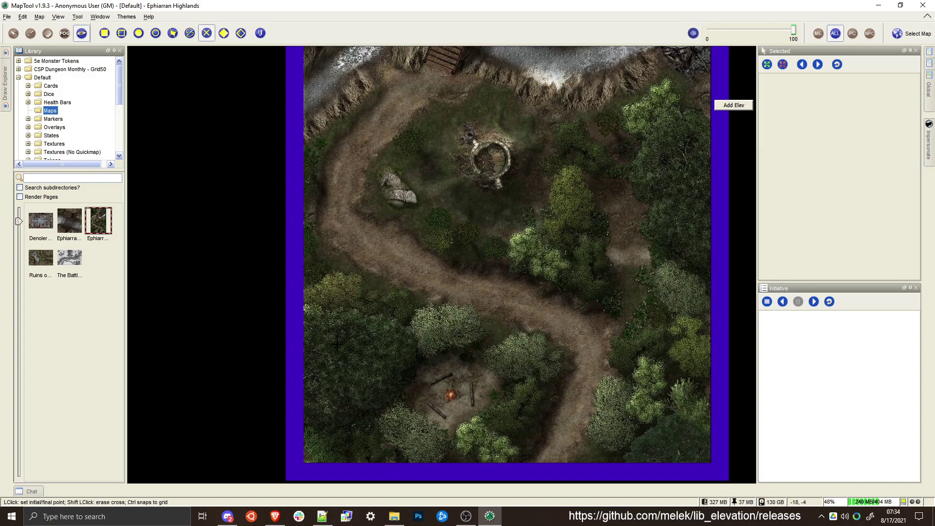
{"action": "key", "text": "ctrl+g"}
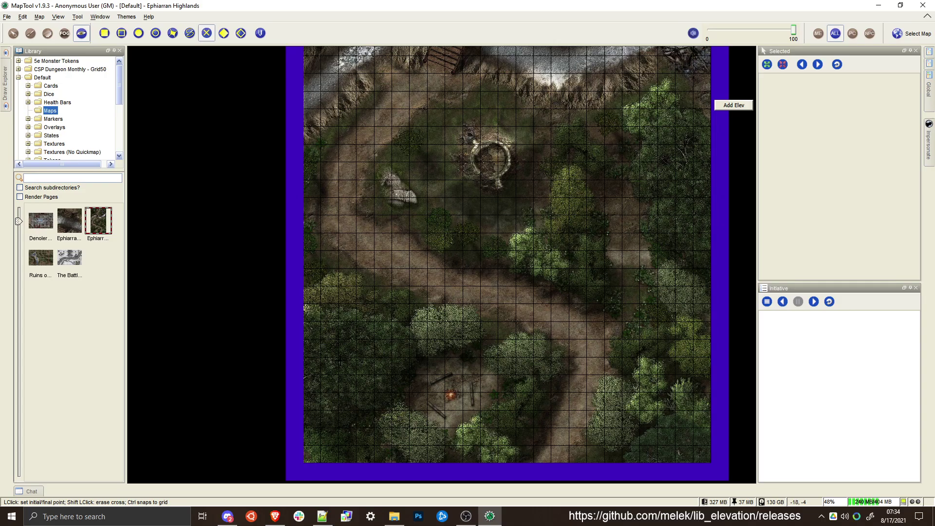
{"action": "scroll", "coordinate": [343, 354], "scroll_direction": "up", "scroll_amount": 4}
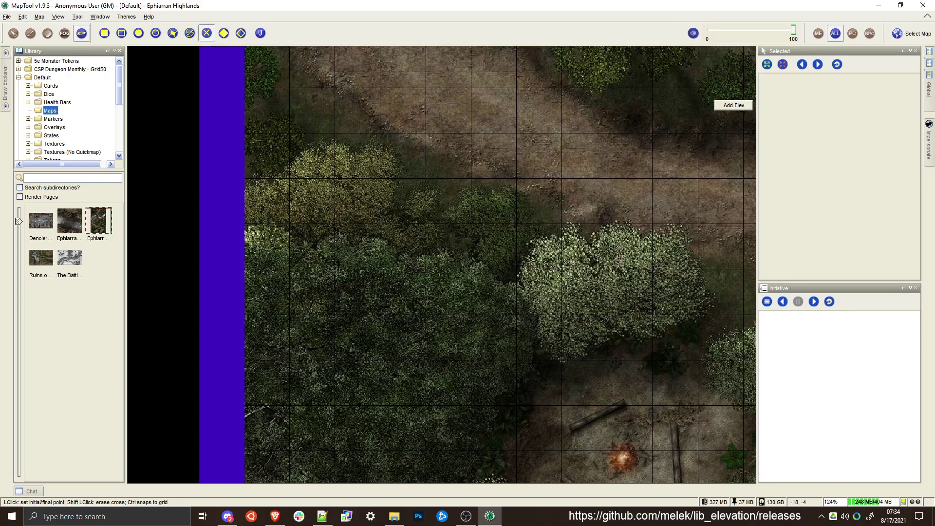
{"action": "left_click_drag", "start_coordinate": [382, 318], "coordinate": [427, 359]}
{"action": "scroll", "coordinate": [543, 228], "scroll_direction": "down", "scroll_amount": 3}
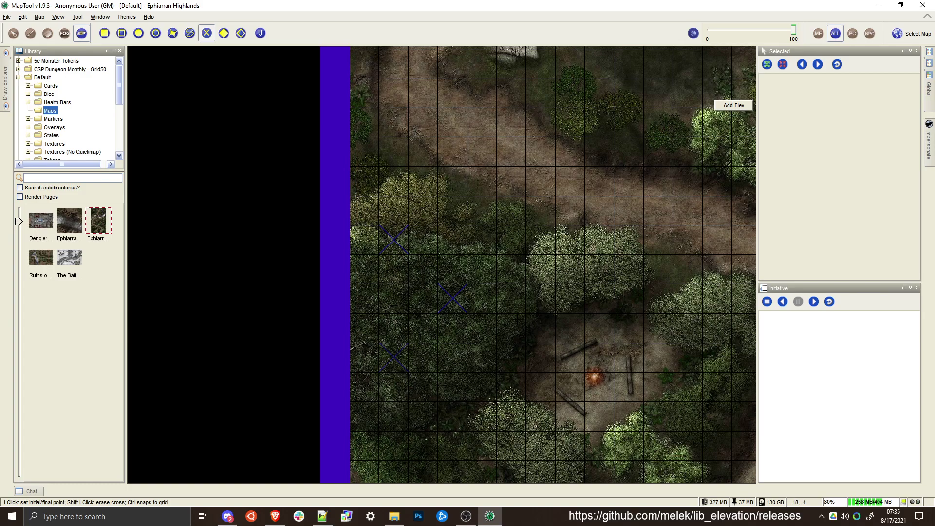
Draw vision-blocking crosses in the pale trees southwest and east of the campfire
{"action": "left_click_drag", "start_coordinate": [532, 427], "coordinate": [479, 327]}
{"action": "left_click", "coordinate": [443, 344], "text": "ctrl"}
{"action": "left_click", "coordinate": [468, 362], "text": "ctrl"}
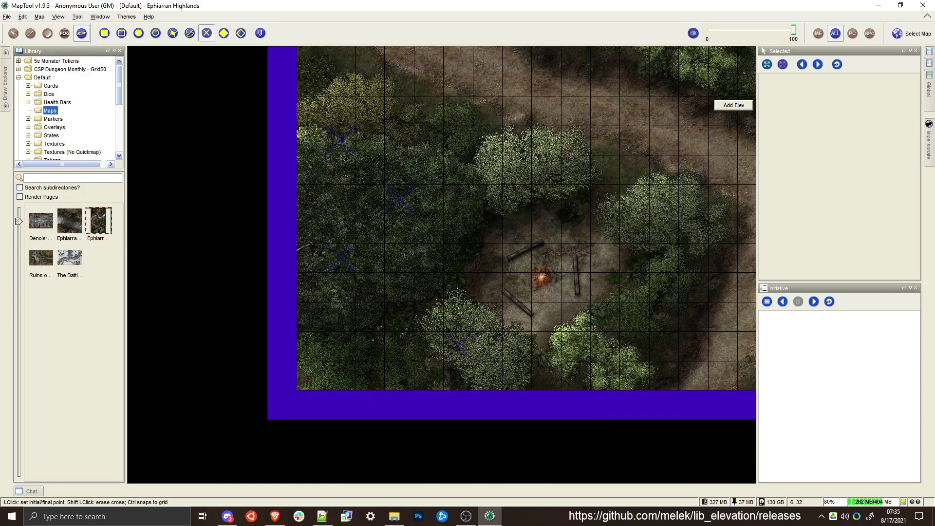
{"action": "left_click_drag", "start_coordinate": [612, 346], "coordinate": [487, 356]}
{"action": "left_click", "coordinate": [525, 222]}
{"action": "left_click", "coordinate": [550, 248]}
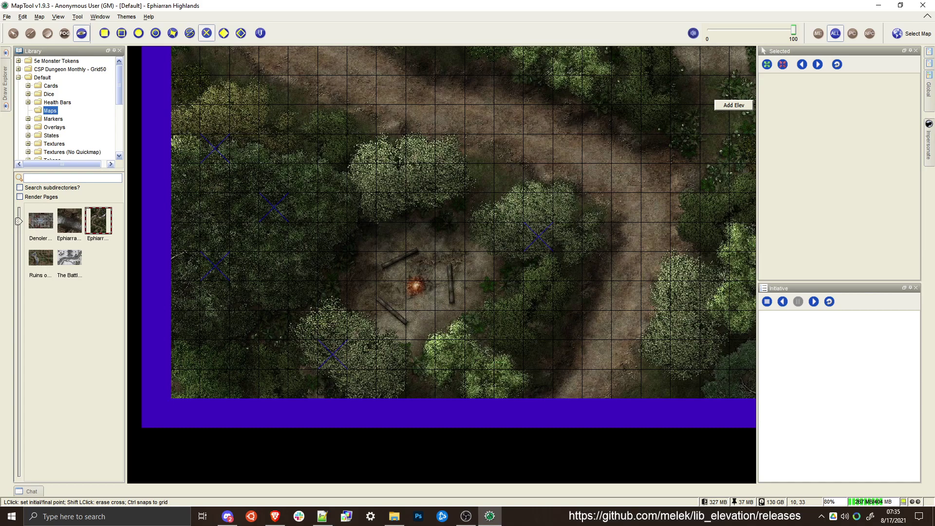
Draw vision-blocking crosses in the trees in the map's southeast corner, east of the road
{"action": "left_click_drag", "start_coordinate": [709, 163], "coordinate": [531, 190]}
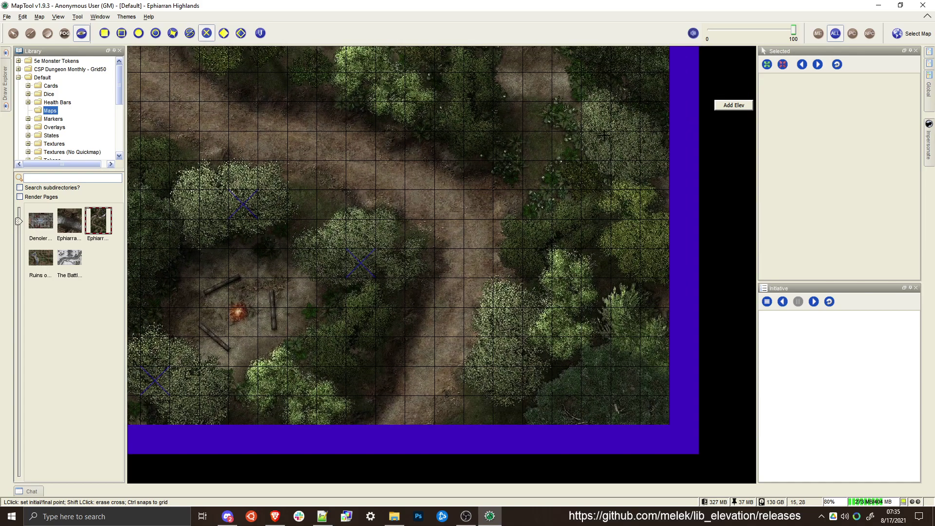
{"action": "left_click", "coordinate": [558, 255], "text": "ctrl"}
{"action": "left_click", "coordinate": [580, 275], "text": "ctrl"}
{"action": "left_click", "coordinate": [586, 341], "text": "ctrl"}
{"action": "left_click", "coordinate": [605, 365], "text": "ctrl"}
Draw vision-blocking crosses in the trees southeast of the round stone ruin, north of the road
{"action": "left_click_drag", "start_coordinate": [550, 164], "coordinate": [649, 325]}
{"action": "left_click", "coordinate": [505, 235], "text": "ctrl"}
{"action": "left_click", "coordinate": [527, 261], "text": "ctrl"}
{"action": "left_click", "coordinate": [539, 157], "text": "ctrl"}
{"action": "left_click", "coordinate": [561, 173], "text": "ctrl"}
{"action": "left_click_drag", "start_coordinate": [727, 166], "coordinate": [532, 259]}
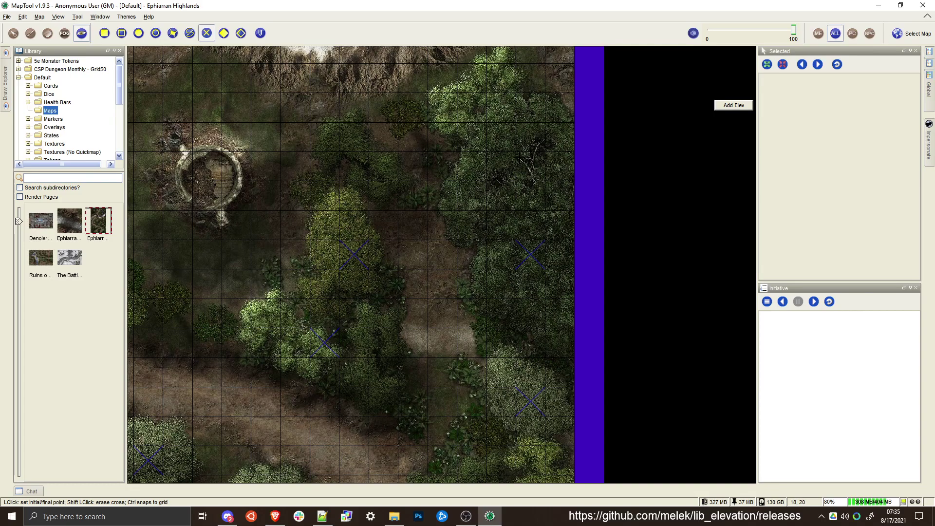
Outline the round stone ruin's wall with a hollow oval that blocks both vision and movement
{"action": "scroll", "coordinate": [540, 181], "scroll_direction": "down", "scroll_amount": 6}
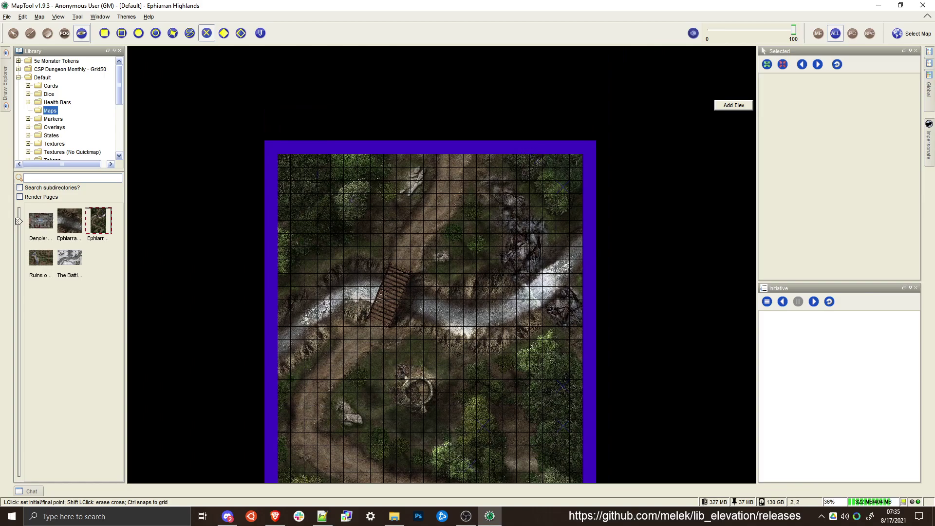
{"action": "left_click_drag", "start_coordinate": [339, 264], "coordinate": [371, 147]}
{"action": "scroll", "coordinate": [485, 296], "scroll_direction": "up", "scroll_amount": 8}
{"action": "scroll", "coordinate": [326, 248], "scroll_direction": "up", "scroll_amount": 2}
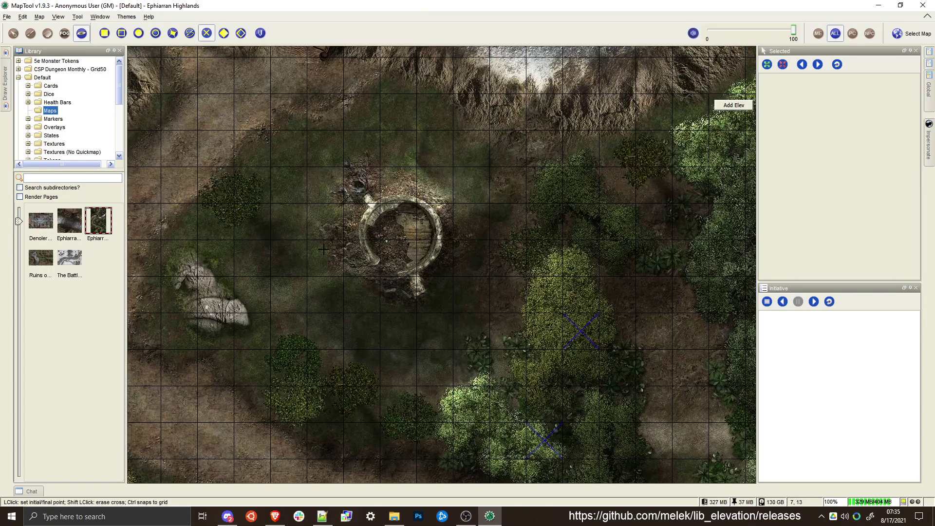
{"action": "left_click", "coordinate": [155, 34]}
{"action": "left_click", "coordinate": [260, 33]}
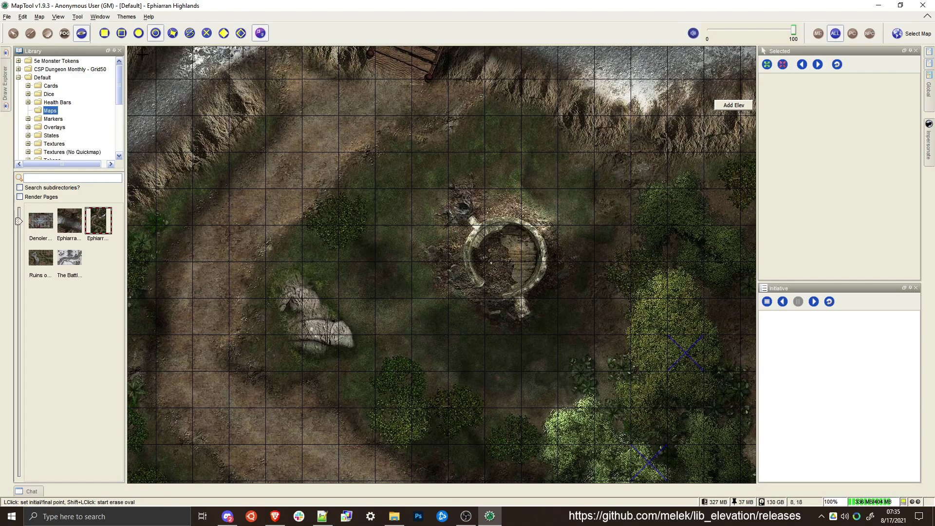
{"action": "left_click", "coordinate": [506, 258]}
{"action": "left_click", "coordinate": [542, 297]}
{"action": "scroll", "coordinate": [497, 307], "scroll_direction": "up", "scroll_amount": 9}
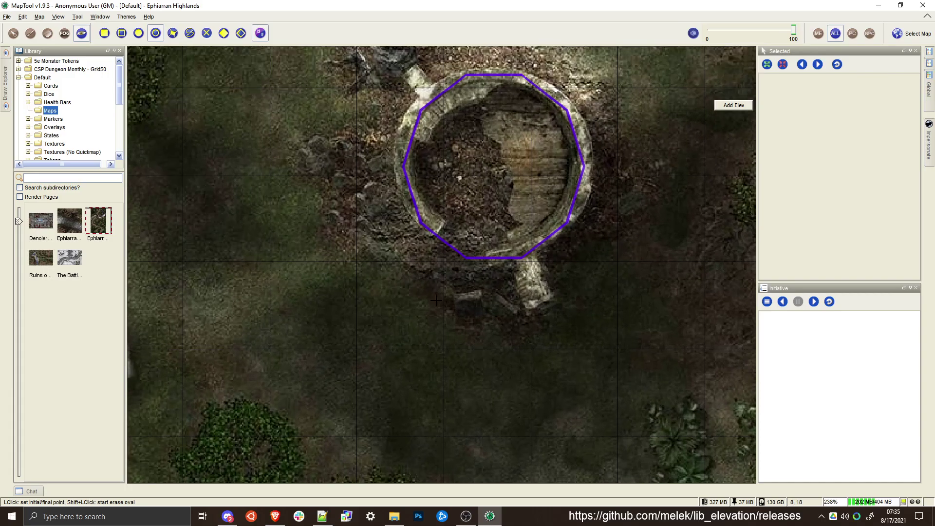
{"action": "left_click", "coordinate": [495, 244]}
{"action": "scroll", "coordinate": [437, 322], "scroll_direction": "down", "scroll_amount": 17}
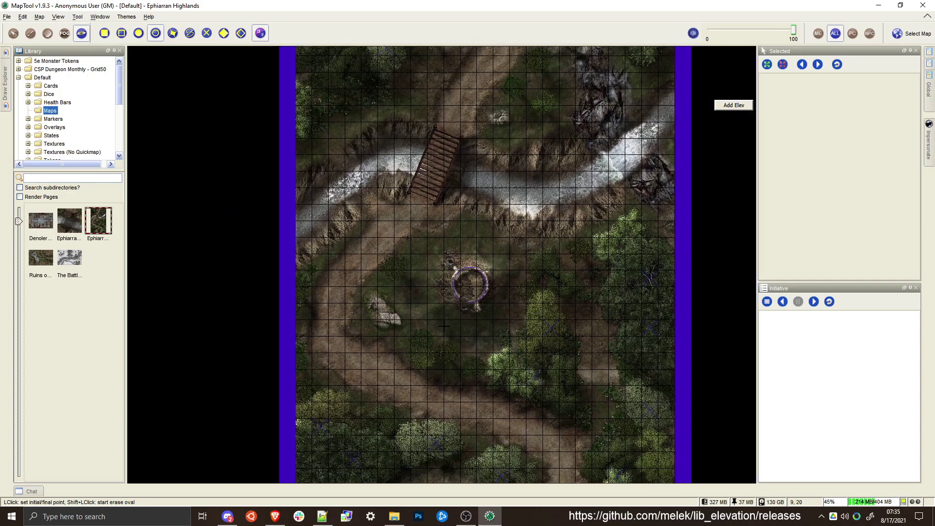
{"action": "left_click_drag", "start_coordinate": [443, 326], "coordinate": [421, 328]}
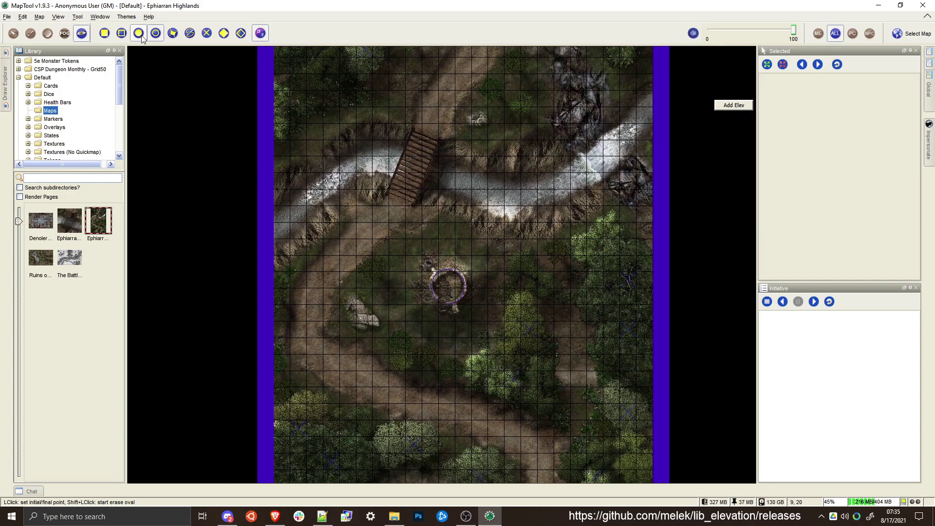
Set the topology drawing to movement blocking only, using filled rectangles, for the river area around the bridge
{"action": "left_click_drag", "start_coordinate": [483, 268], "coordinate": [463, 246]}
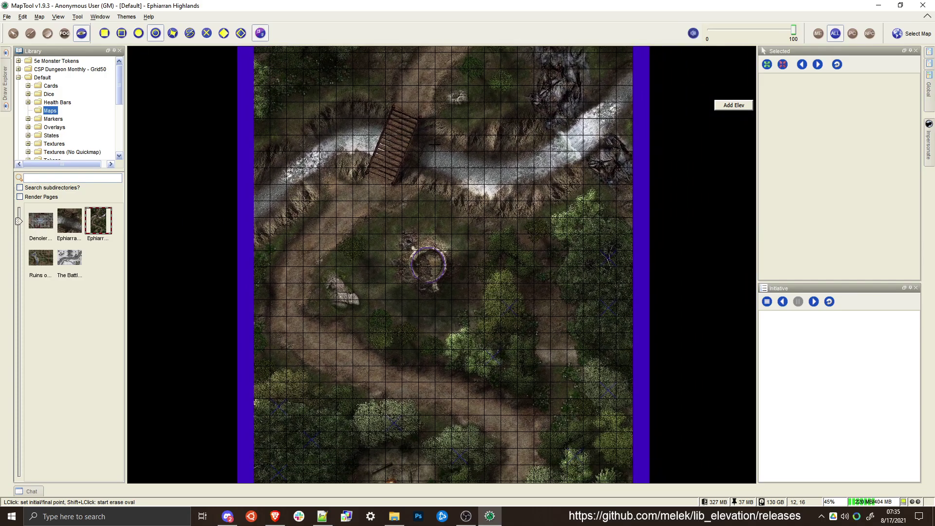
{"action": "left_click_drag", "start_coordinate": [317, 173], "coordinate": [306, 219]}
{"action": "left_click_drag", "start_coordinate": [465, 146], "coordinate": [465, 239]}
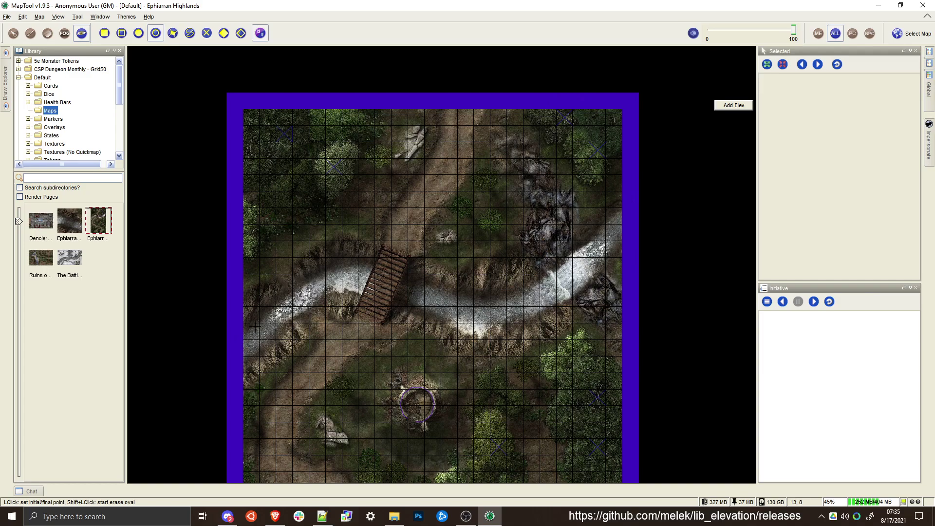
{"action": "scroll", "coordinate": [420, 292], "scroll_direction": "up", "scroll_amount": 4}
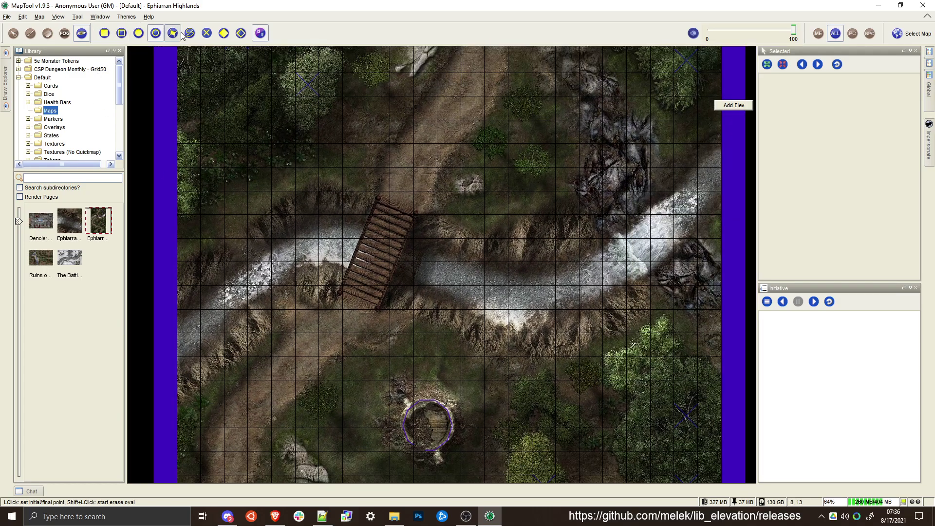
{"action": "left_click", "coordinate": [191, 33]}
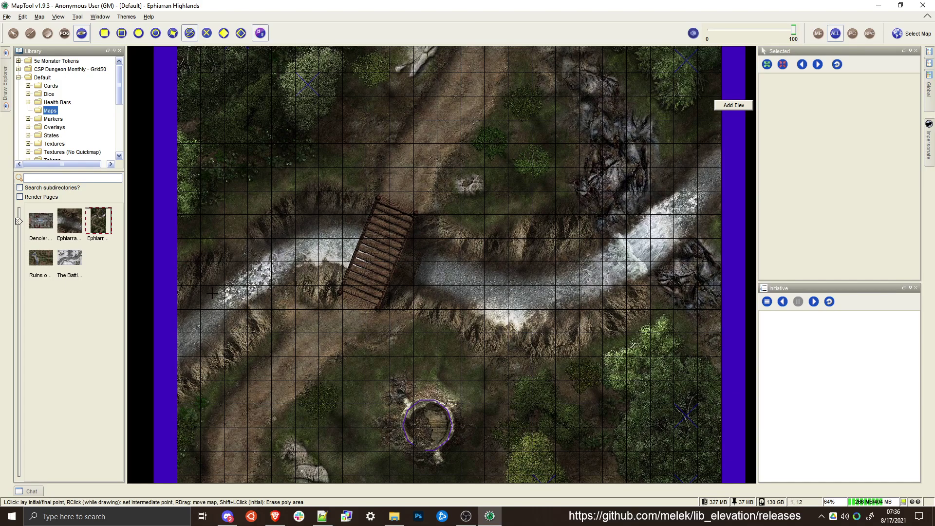
{"action": "left_click", "coordinate": [260, 34]}
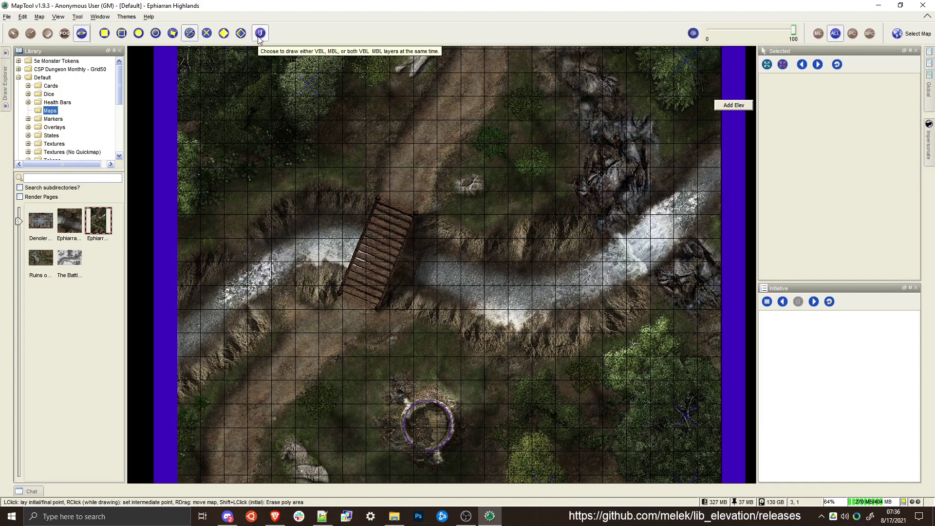
{"action": "left_click", "coordinate": [260, 33]}
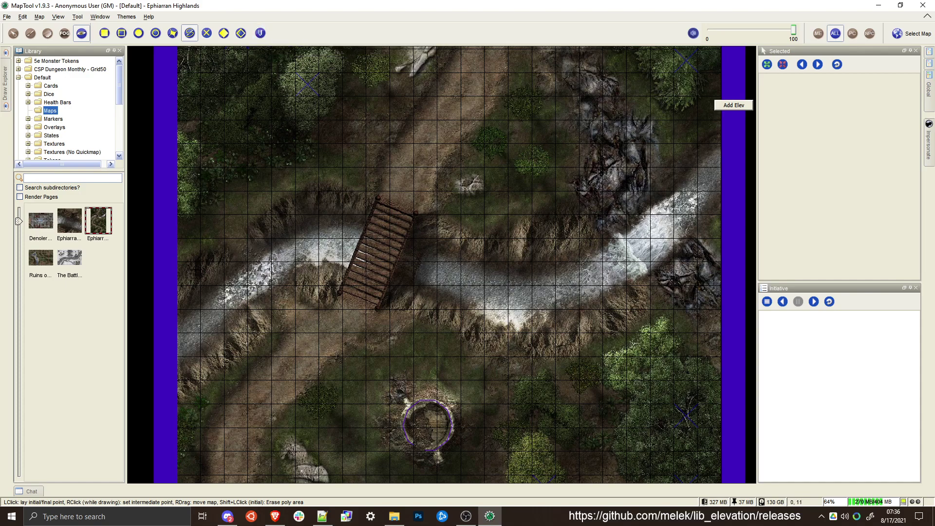
{"action": "left_click", "coordinate": [260, 33]}
{"action": "left_click", "coordinate": [105, 33]}
Cover the river's south bank with stepped movement-blocking rectangles, starting at the map's west edge
{"action": "left_click", "coordinate": [176, 402]}
{"action": "left_click", "coordinate": [201, 357]}
{"action": "left_click", "coordinate": [201, 379]}
{"action": "left_click", "coordinate": [221, 340]}
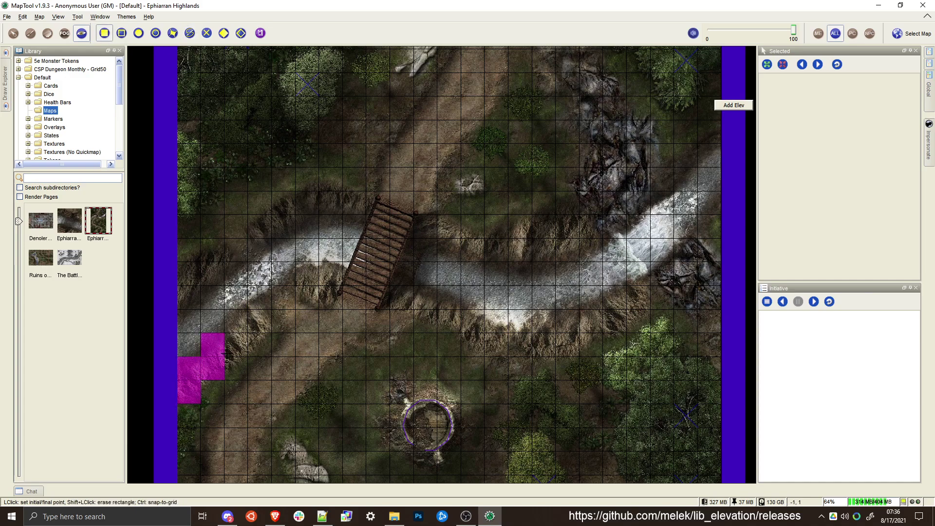
{"action": "left_click", "coordinate": [224, 356]}
{"action": "left_click", "coordinate": [248, 310]}
{"action": "left_click", "coordinate": [249, 332]}
{"action": "left_click", "coordinate": [271, 287]}
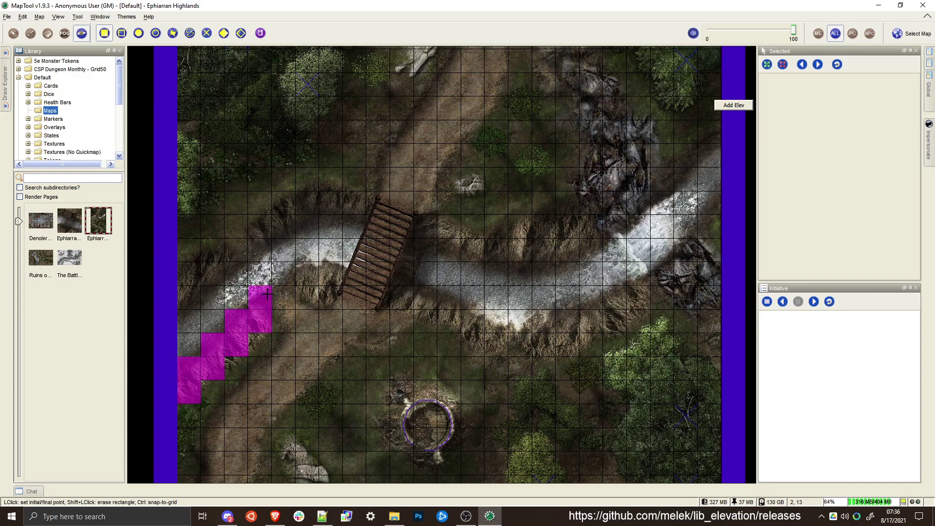
Continue the movement-blocking rectangles along the south bank up to the bridge's west side
{"action": "left_click", "coordinate": [299, 302]}
{"action": "left_click", "coordinate": [317, 263]}
{"action": "left_click", "coordinate": [295, 263]}
{"action": "left_click", "coordinate": [274, 285]}
{"action": "left_click", "coordinate": [276, 264]}
{"action": "left_click", "coordinate": [248, 286]}
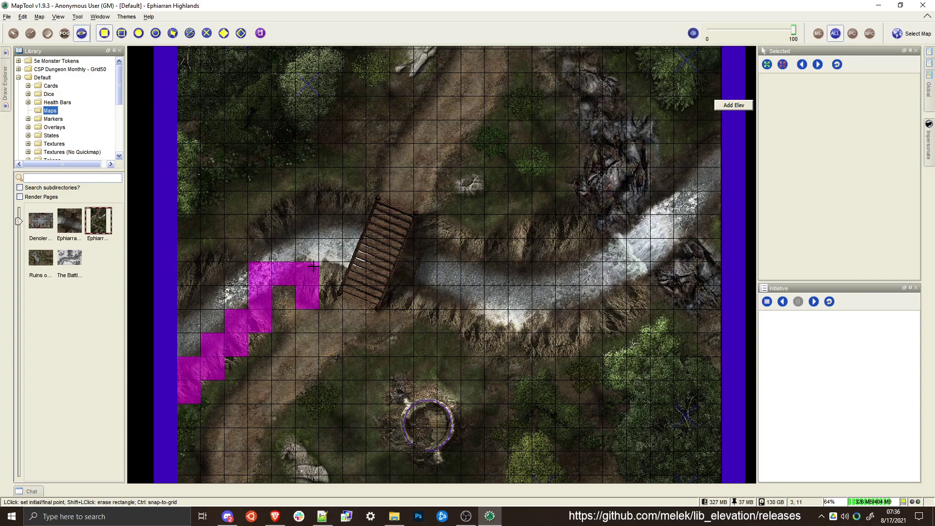
{"action": "left_click", "coordinate": [319, 262]}
{"action": "left_click", "coordinate": [343, 286]}
Cover the river and its north bank immediately west of the bridge with movement-blocking rectangles
{"action": "left_click", "coordinate": [343, 261]}
{"action": "left_click", "coordinate": [366, 238]}
{"action": "left_click", "coordinate": [344, 238]}
{"action": "left_click", "coordinate": [318, 262]}
{"action": "left_click", "coordinate": [344, 238]}
{"action": "left_click", "coordinate": [367, 192]}
{"action": "left_click", "coordinate": [360, 200]}
{"action": "left_click", "coordinate": [287, 209]}
{"action": "left_click", "coordinate": [284, 215]}
{"action": "left_click", "coordinate": [343, 263]}
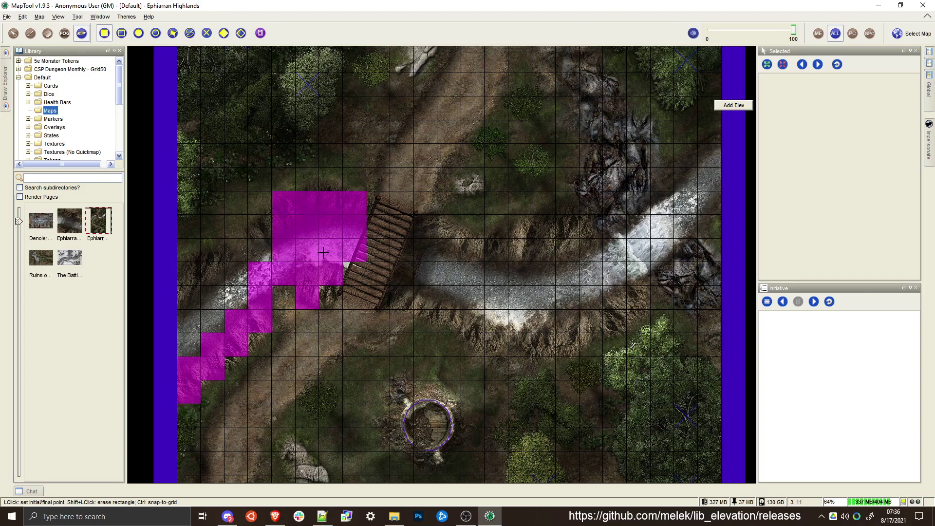
Fill the remaining river and north bank out to the map's west edge with movement-blocking rectangles
{"action": "left_click", "coordinate": [261, 231]}
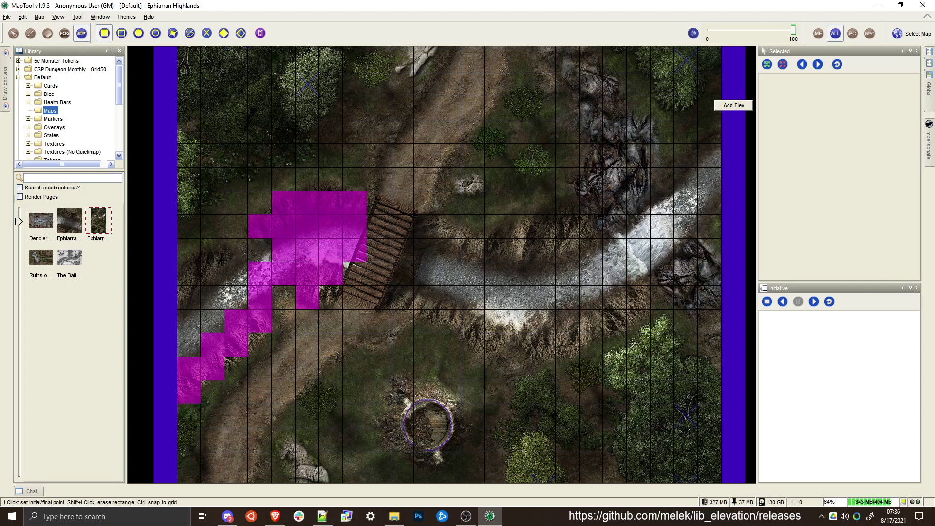
{"action": "left_click", "coordinate": [221, 260]}
{"action": "left_click", "coordinate": [179, 295]}
{"action": "left_click", "coordinate": [178, 284]}
{"action": "left_click", "coordinate": [191, 299]}
{"action": "left_click", "coordinate": [249, 262]}
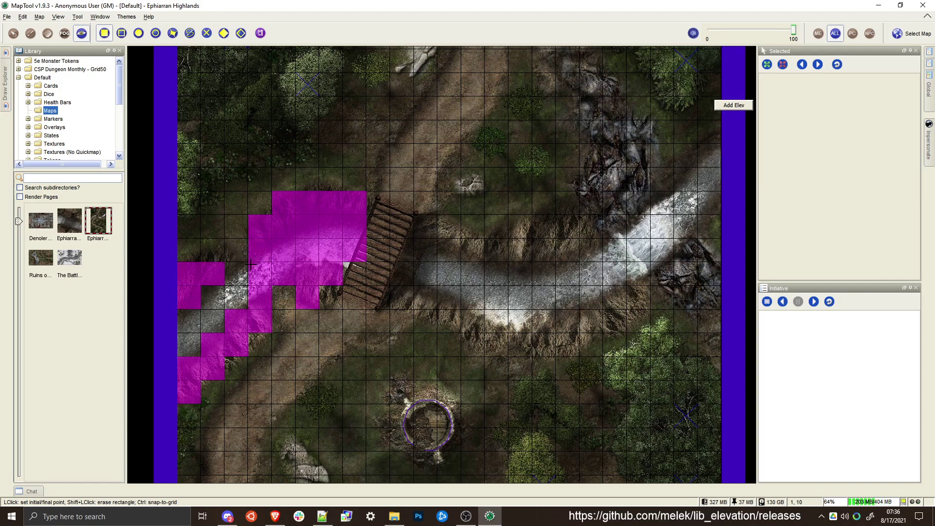
{"action": "left_click", "coordinate": [204, 312]}
{"action": "left_click", "coordinate": [225, 286]}
{"action": "left_click", "coordinate": [181, 355]}
Draw movement-blocking rectangles over the river and banks immediately east of the bridge
{"action": "left_click_drag", "start_coordinate": [443, 305], "coordinate": [368, 312]}
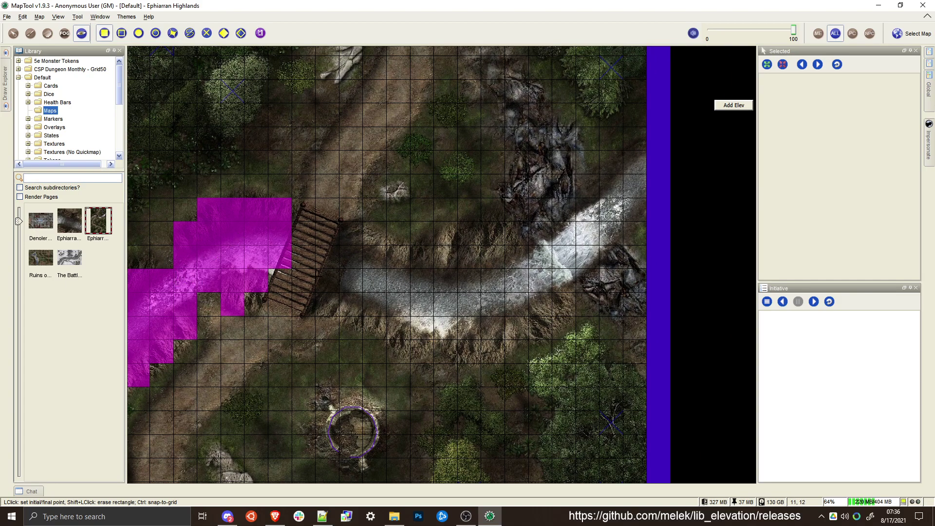
{"action": "left_click", "coordinate": [339, 268]}
{"action": "left_click", "coordinate": [316, 314]}
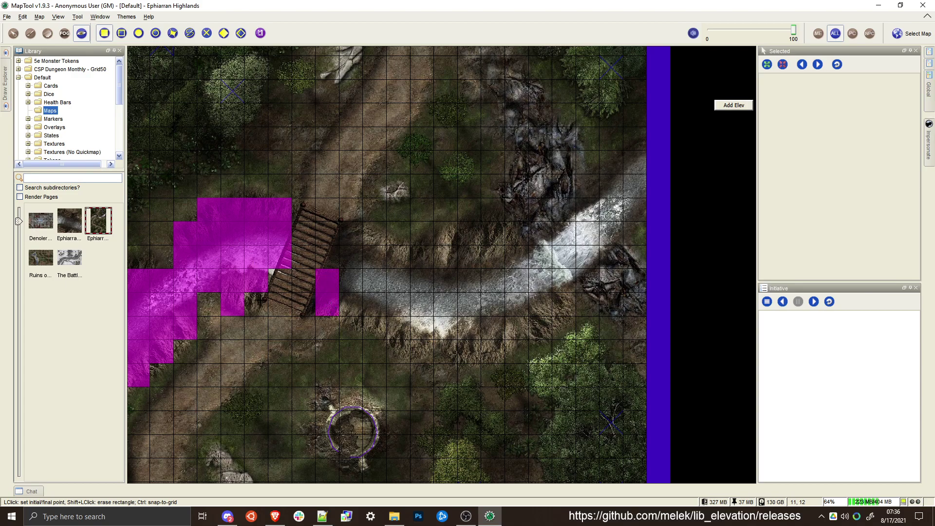
{"action": "left_click", "coordinate": [344, 227]}
{"action": "left_click", "coordinate": [353, 308]}
{"action": "left_click", "coordinate": [363, 244]}
{"action": "left_click", "coordinate": [387, 314]}
Extend movement blocking east along the north bank and fill the river below it down to the south bank
{"action": "left_click", "coordinate": [387, 246]}
{"action": "left_click", "coordinate": [559, 276]}
{"action": "left_click", "coordinate": [551, 269]}
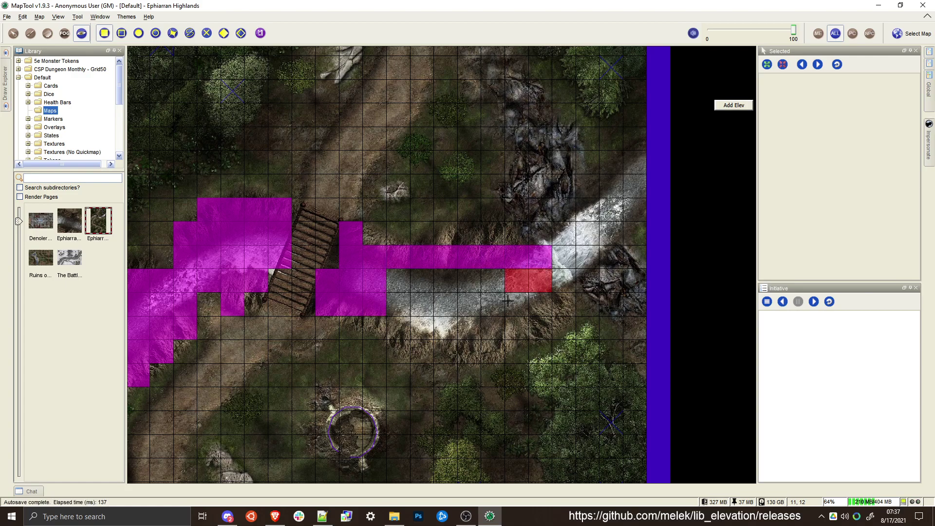
{"action": "left_click", "coordinate": [500, 331]}
{"action": "left_click", "coordinate": [505, 270]}
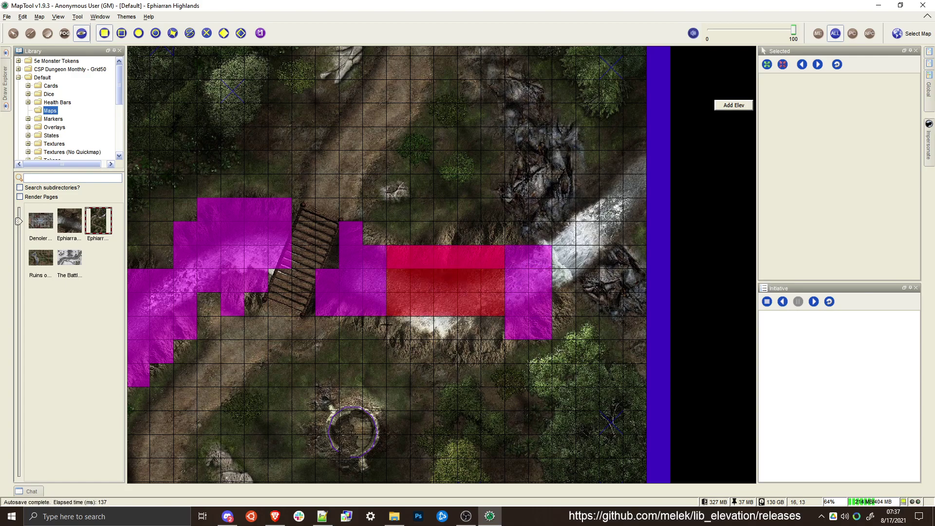
{"action": "left_click", "coordinate": [387, 338]}
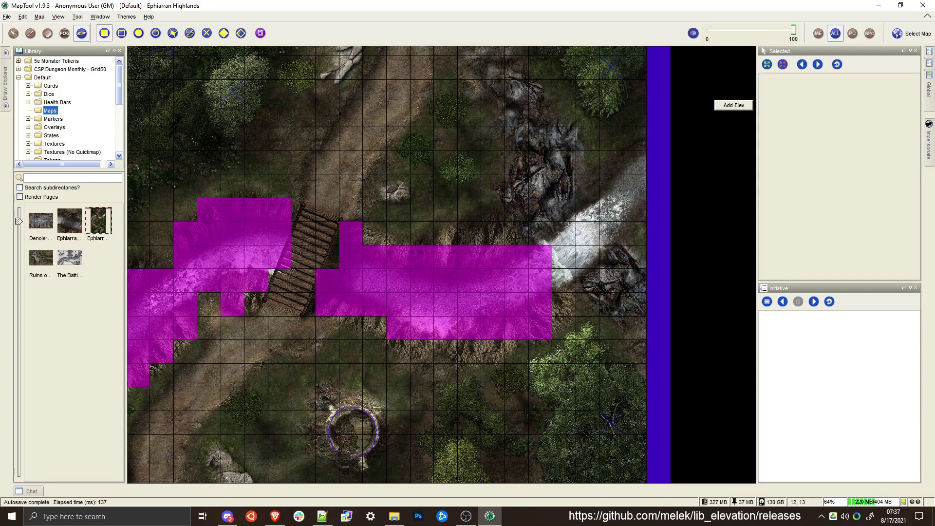
Block movement from the river's east end up to the map's northeast corner, including the dark rocks on both banks
{"action": "left_click_drag", "start_coordinate": [527, 233], "coordinate": [402, 336]}
{"action": "scroll", "coordinate": [402, 337], "scroll_direction": "down", "scroll_amount": 3}
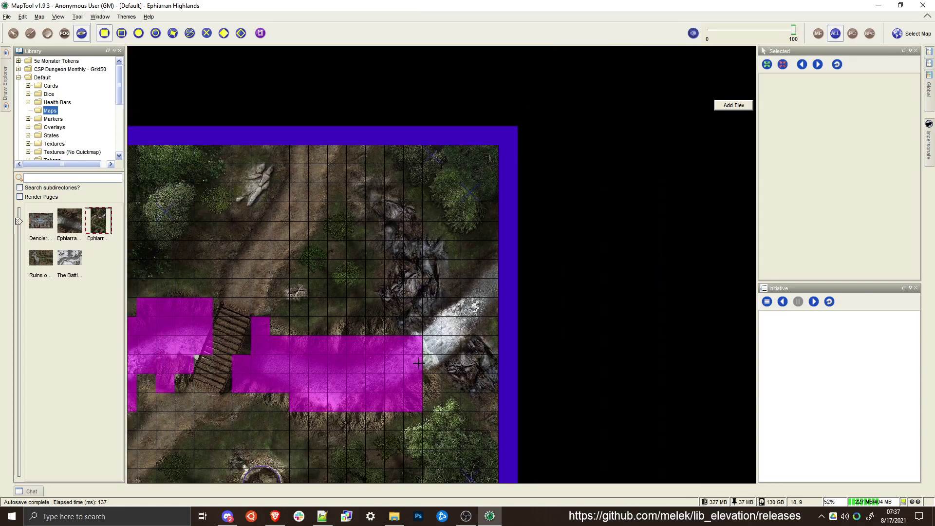
{"action": "left_click", "coordinate": [419, 364]}
{"action": "left_click", "coordinate": [504, 142]}
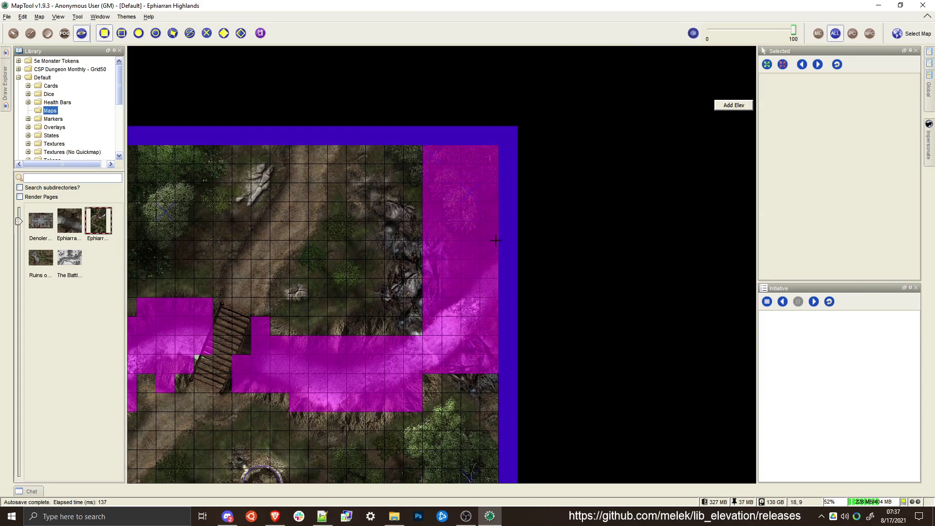
{"action": "left_click", "coordinate": [468, 361]}
{"action": "left_click", "coordinate": [495, 394]}
{"action": "left_click", "coordinate": [440, 343]}
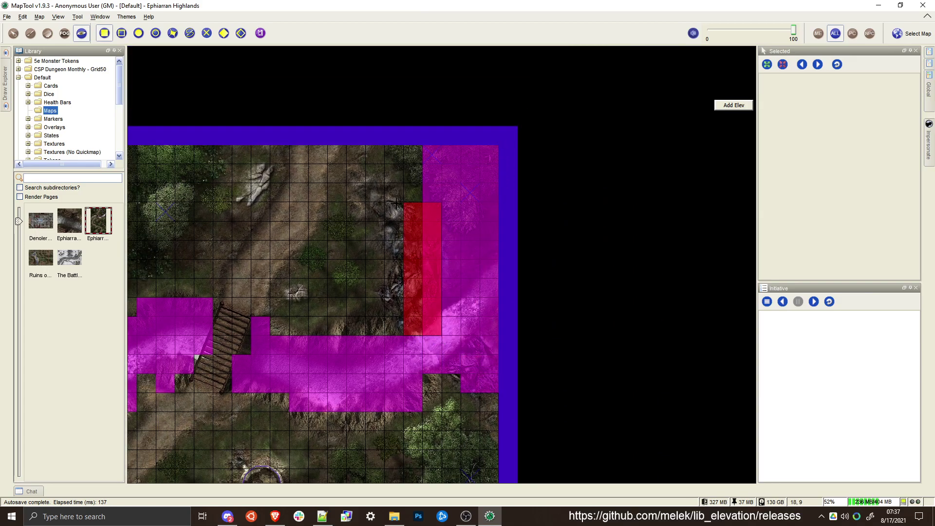
{"action": "left_click", "coordinate": [388, 204]}
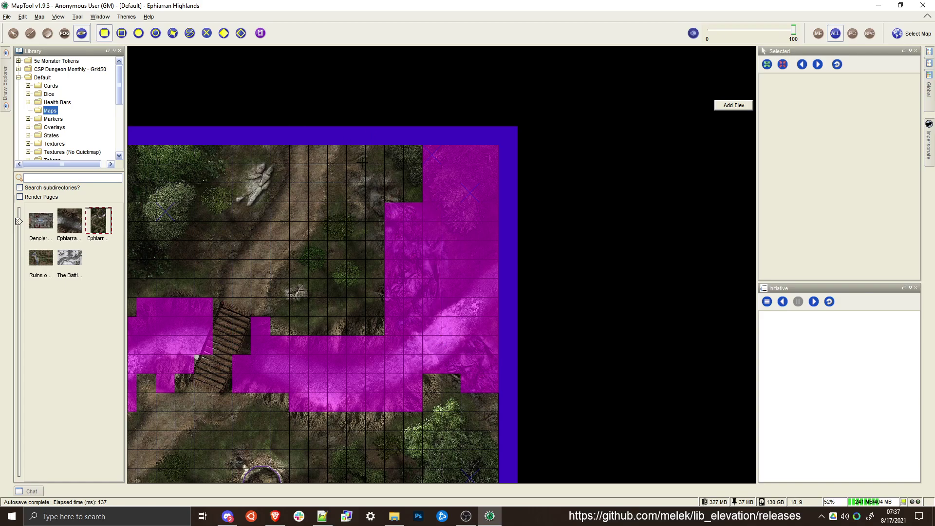
Add small movement-blocking rectangles at the northwest end of the northern rocks and along the eastern stretch of the south bank
{"action": "left_click", "coordinate": [363, 183]}
{"action": "left_click", "coordinate": [386, 202]}
{"action": "left_click", "coordinate": [370, 207]}
{"action": "left_click", "coordinate": [384, 216]}
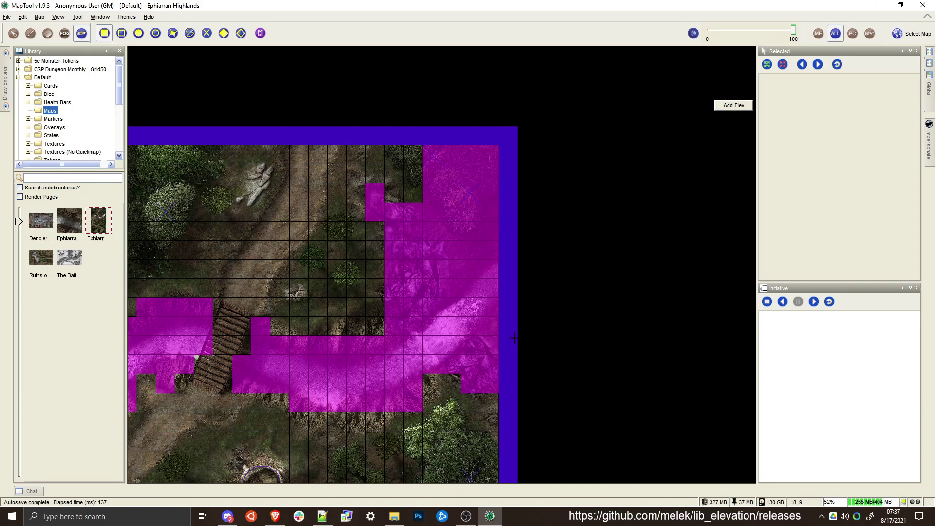
{"action": "left_click_drag", "start_coordinate": [430, 406], "coordinate": [428, 377]}
{"action": "left_click", "coordinate": [420, 343]}
{"action": "left_click", "coordinate": [441, 360]}
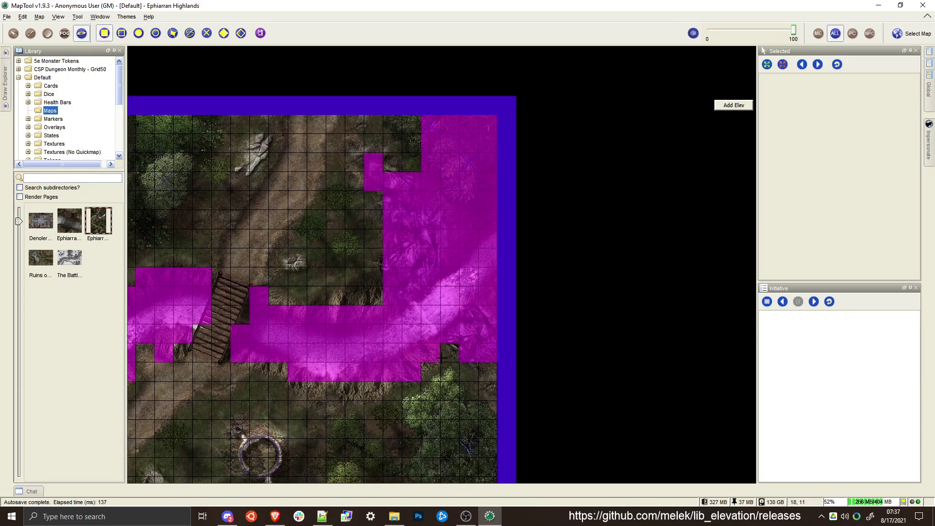
{"action": "left_click", "coordinate": [374, 390]}
{"action": "left_click", "coordinate": [351, 396]}
Place the round Hero token from the Tokens library south of the bridge as a visible NPC
{"action": "left_click_drag", "start_coordinate": [277, 267], "coordinate": [484, 261]}
{"action": "left_click_drag", "start_coordinate": [393, 379], "coordinate": [413, 327]}
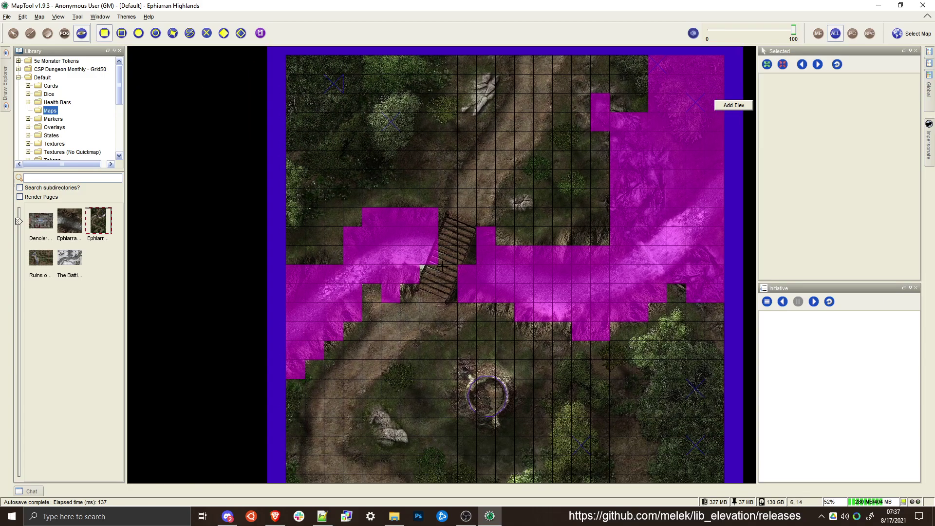
{"action": "left_click_drag", "start_coordinate": [484, 361], "coordinate": [431, 274]}
{"action": "left_click_drag", "start_coordinate": [380, 220], "coordinate": [388, 200]}
{"action": "scroll", "coordinate": [353, 287], "scroll_direction": "down", "scroll_amount": 6}
{"action": "left_click", "coordinate": [12, 35]}
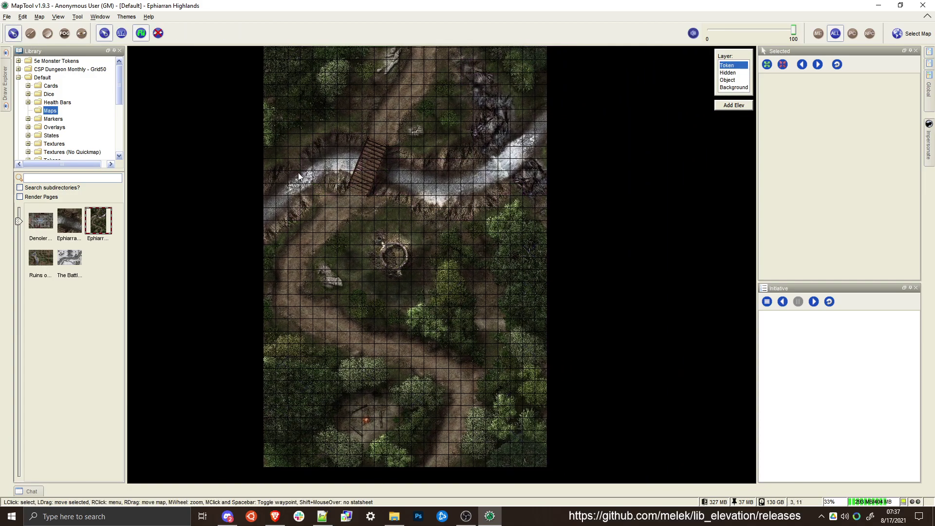
{"action": "scroll", "coordinate": [48, 139], "scroll_direction": "down", "scroll_amount": 1}
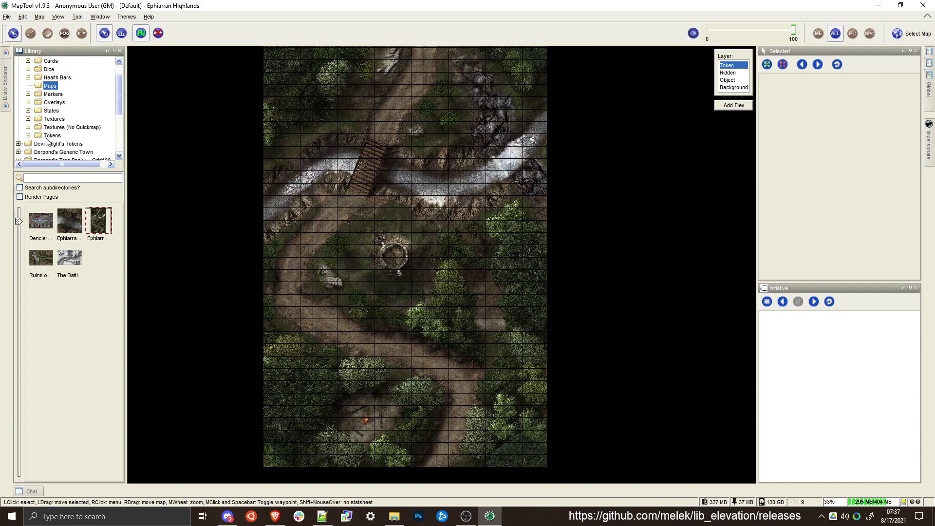
{"action": "left_click", "coordinate": [48, 136]}
{"action": "left_click_drag", "start_coordinate": [45, 296], "coordinate": [361, 222]}
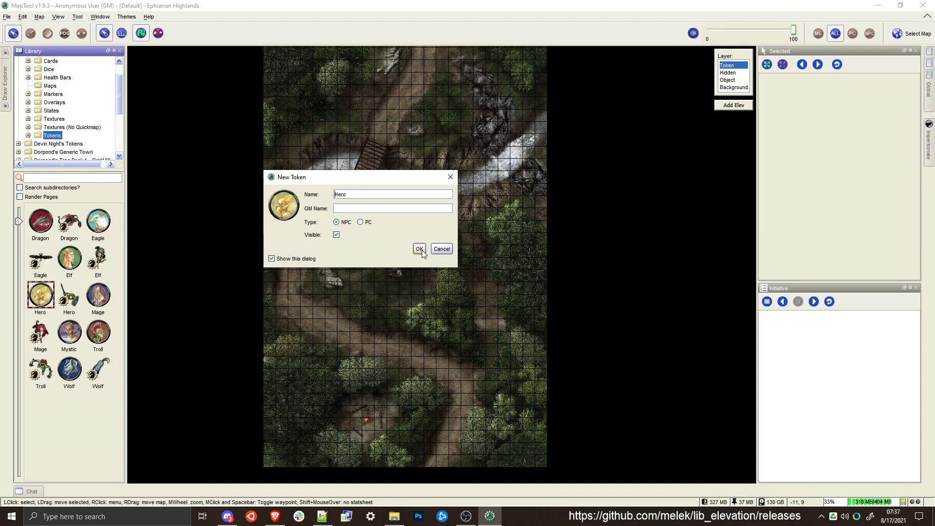
{"action": "left_click", "coordinate": [419, 248]}
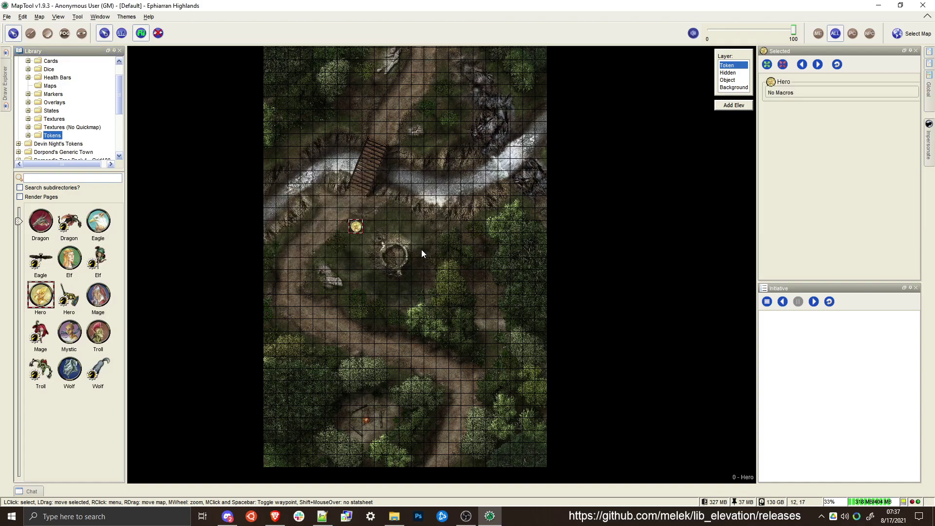
Give the Hero token Normal sight and move it one square east
{"action": "scroll", "coordinate": [357, 231], "scroll_direction": "up", "scroll_amount": 4}
{"action": "double_click", "coordinate": [357, 229]}
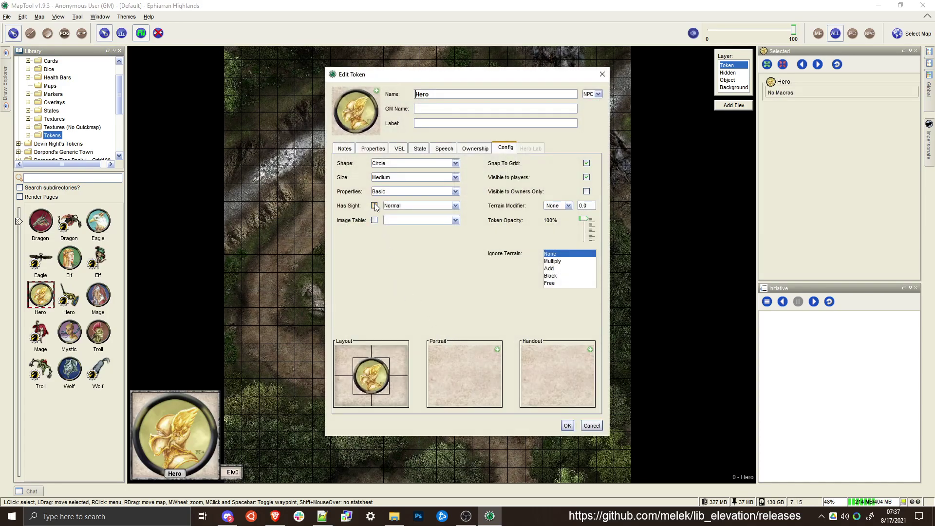
{"action": "left_click", "coordinate": [567, 426]}
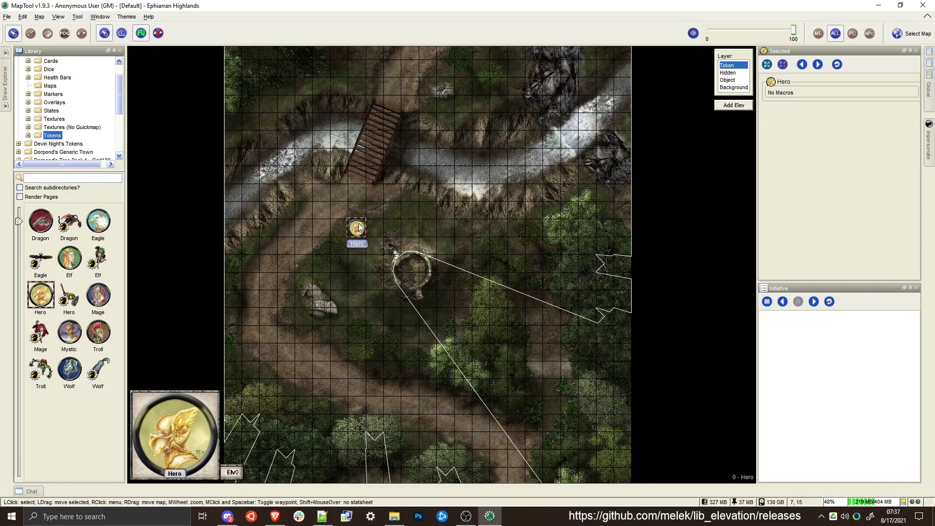
{"action": "left_click_drag", "start_coordinate": [356, 223], "coordinate": [378, 216]}
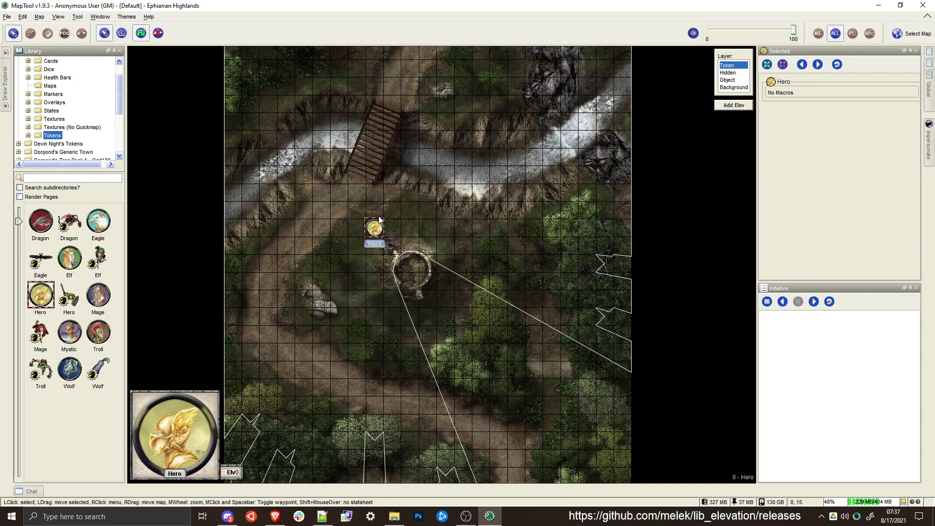
Enable fog-of-war for the map and expose the area the Hero token can see
{"action": "scroll", "coordinate": [379, 220], "scroll_direction": "down", "scroll_amount": 1}
{"action": "left_click", "coordinate": [39, 17]}
{"action": "mouse_move", "coordinate": [31, 18]}
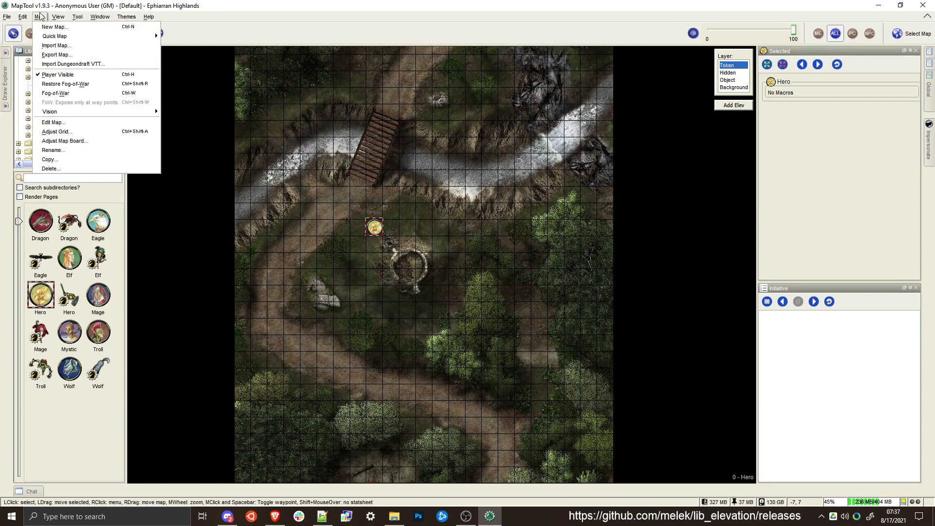
{"action": "left_click", "coordinate": [50, 95]}
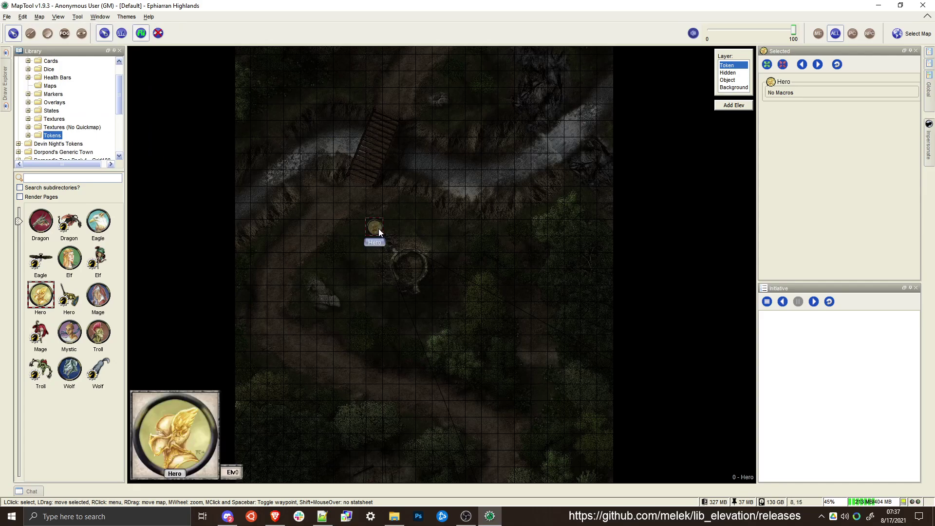
{"action": "left_click_drag", "start_coordinate": [465, 278], "coordinate": [460, 224]}
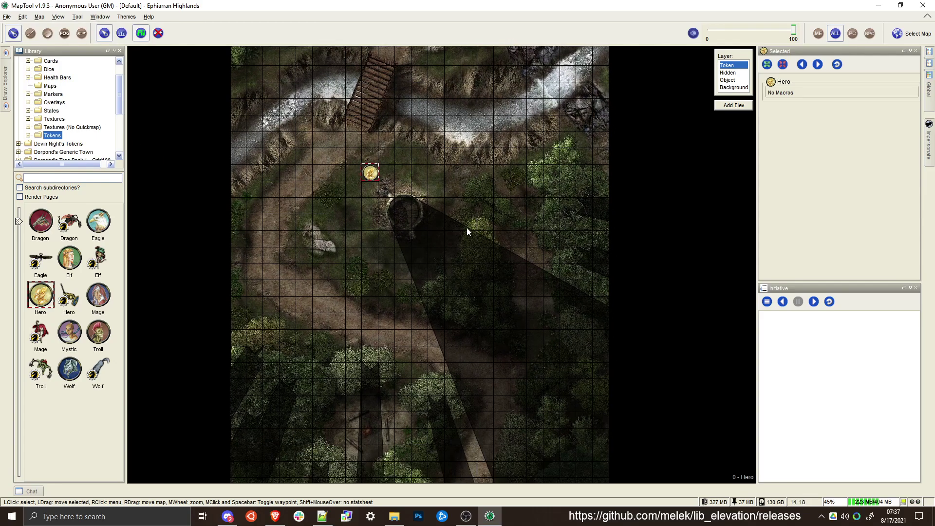
Move the Hero token around near the round stone ruin and the bridge to test its vision
{"action": "left_click_drag", "start_coordinate": [371, 173], "coordinate": [430, 210]}
{"action": "left_click_drag", "start_coordinate": [438, 170], "coordinate": [440, 208]}
{"action": "left_click_drag", "start_coordinate": [432, 240], "coordinate": [475, 339]}
{"action": "mouse_move", "coordinate": [428, 273]}
{"action": "left_mouse_down"}
{"action": "mouse_move", "coordinate": [428, 258]}
{"action": "mouse_move", "coordinate": [526, 290]}
{"action": "mouse_move", "coordinate": [427, 274]}
{"action": "left_mouse_up"}
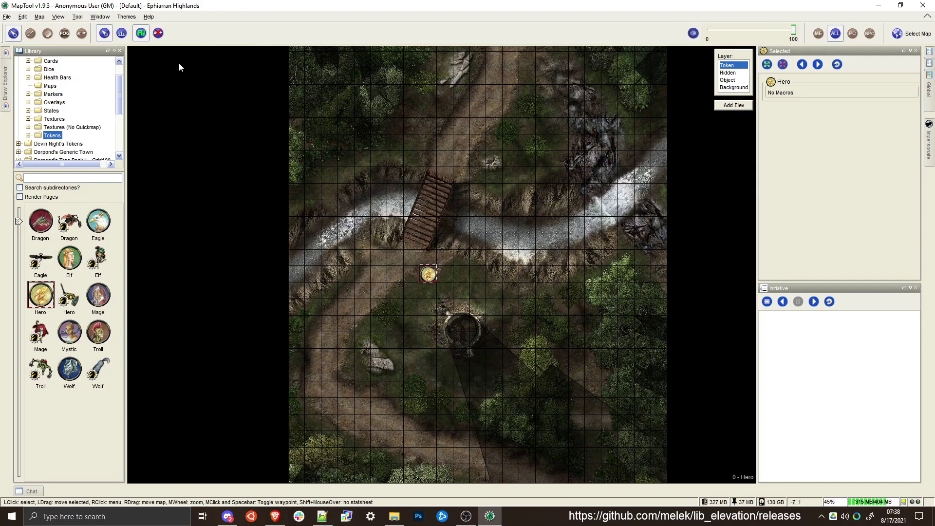
Test the Hero token's pathfinding and movement blocking by moving it around between the bridge and the round stone ruin
{"action": "left_click", "coordinate": [141, 35]}
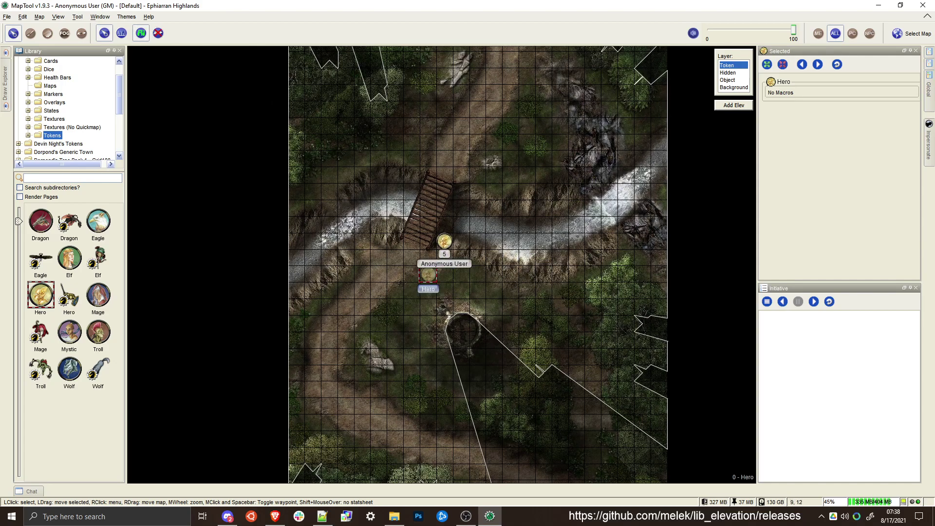
{"action": "mouse_move", "coordinate": [444, 225]}
{"action": "left_mouse_down"}
{"action": "mouse_move", "coordinate": [543, 174]}
{"action": "mouse_move", "coordinate": [309, 150]}
{"action": "mouse_move", "coordinate": [327, 205]}
{"action": "mouse_move", "coordinate": [328, 174]}
{"action": "mouse_move", "coordinate": [567, 198]}
{"action": "mouse_move", "coordinate": [328, 188]}
{"action": "mouse_move", "coordinate": [330, 202]}
{"action": "mouse_move", "coordinate": [346, 208]}
{"action": "mouse_move", "coordinate": [343, 221]}
{"action": "mouse_move", "coordinate": [412, 207]}
{"action": "mouse_move", "coordinate": [609, 239]}
{"action": "mouse_move", "coordinate": [494, 191]}
{"action": "mouse_move", "coordinate": [573, 207]}
{"action": "mouse_move", "coordinate": [527, 223]}
{"action": "mouse_move", "coordinate": [610, 126]}
{"action": "mouse_move", "coordinate": [560, 225]}
{"action": "mouse_move", "coordinate": [425, 261]}
{"action": "mouse_move", "coordinate": [478, 191]}
{"action": "mouse_move", "coordinate": [444, 156]}
{"action": "mouse_move", "coordinate": [459, 292]}
{"action": "mouse_move", "coordinate": [576, 307]}
{"action": "mouse_move", "coordinate": [428, 155]}
{"action": "mouse_move", "coordinate": [559, 109]}
{"action": "mouse_move", "coordinate": [594, 129]}
{"action": "mouse_move", "coordinate": [626, 92]}
{"action": "mouse_move", "coordinate": [538, 66]}
{"action": "mouse_move", "coordinate": [560, 66]}
{"action": "mouse_move", "coordinate": [411, 293]}
{"action": "mouse_move", "coordinate": [471, 302]}
{"action": "left_mouse_up"}
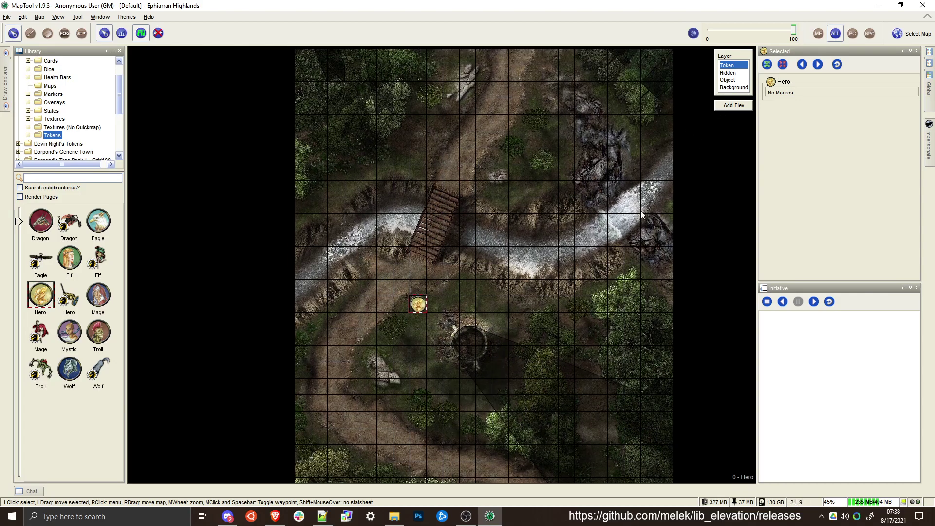
Add a Ground elevation at height 0 starting with the map's current VBL/MBL, and review its blocking areas
{"action": "left_click", "coordinate": [721, 110]}
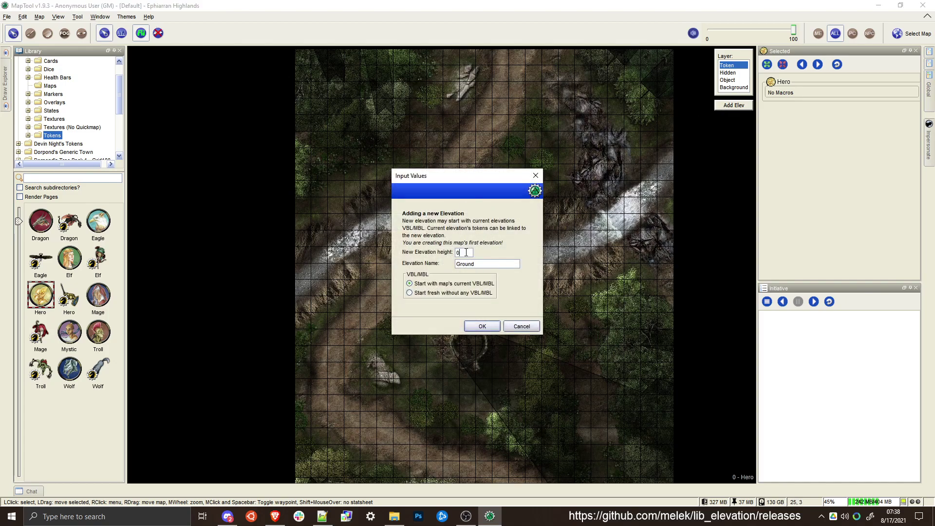
{"action": "key", "text": "Tab"}
{"action": "double_click", "coordinate": [470, 251]}
{"action": "left_click", "coordinate": [497, 329]}
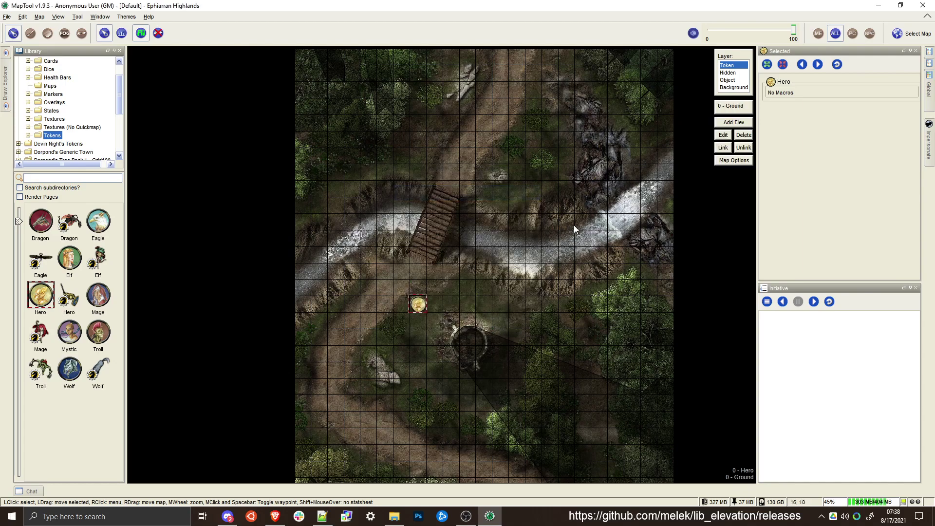
{"action": "left_click", "coordinate": [83, 33]}
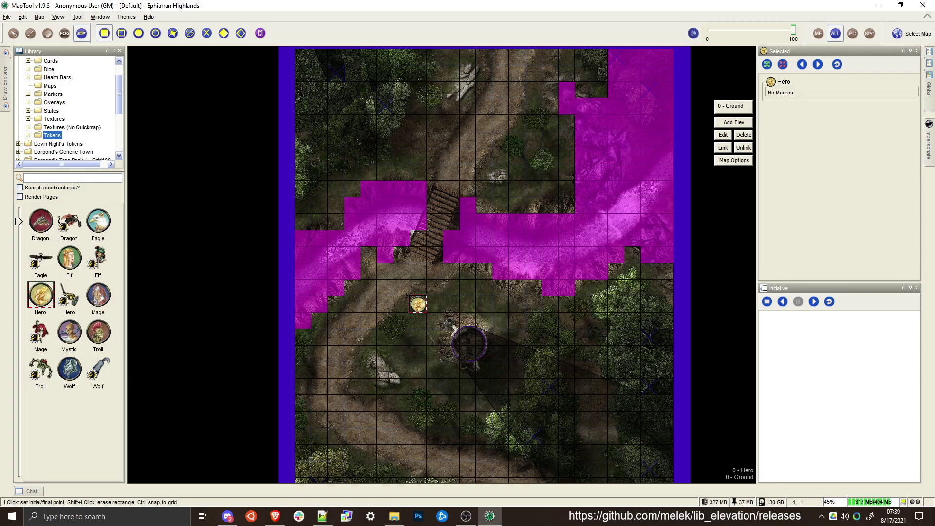
{"action": "left_click", "coordinate": [14, 33]}
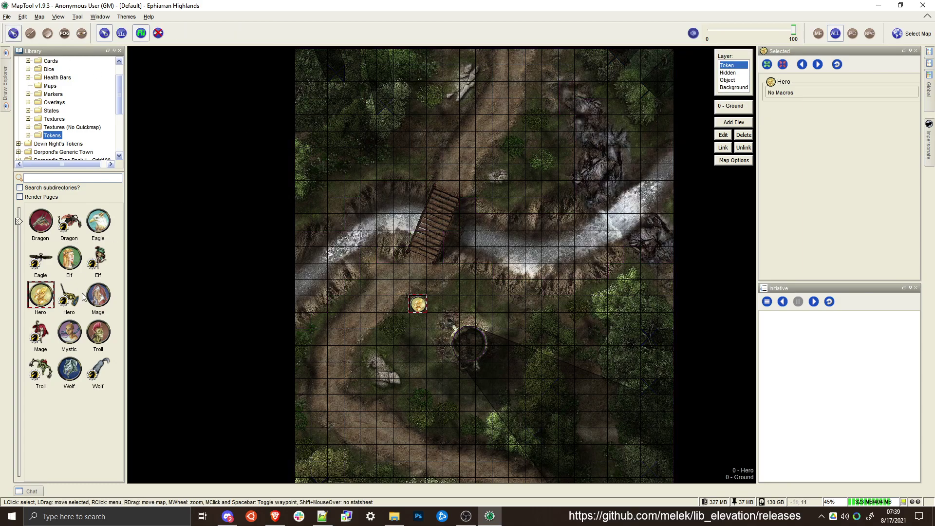
Place the top-down Eagle token from the Tokens library south of the river, near the Hero token
{"action": "left_click", "coordinate": [100, 296]}
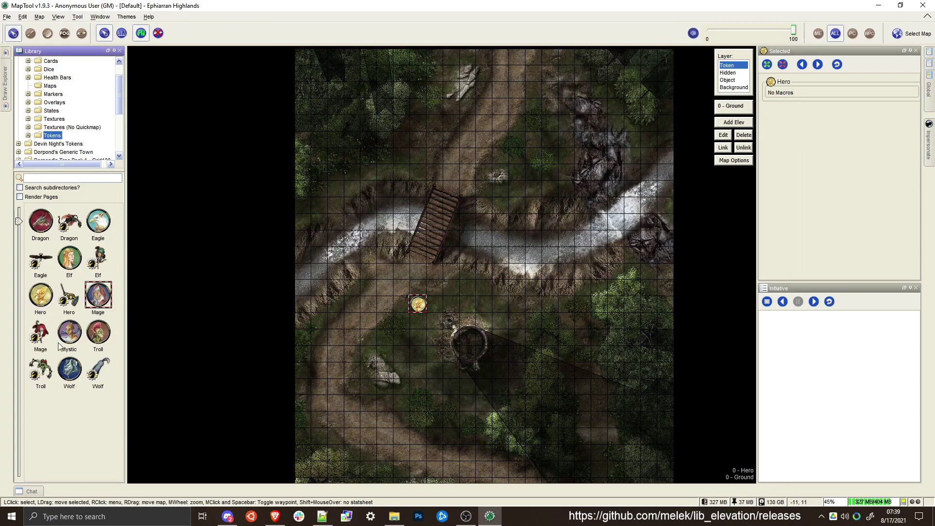
{"action": "left_click", "coordinate": [33, 263]}
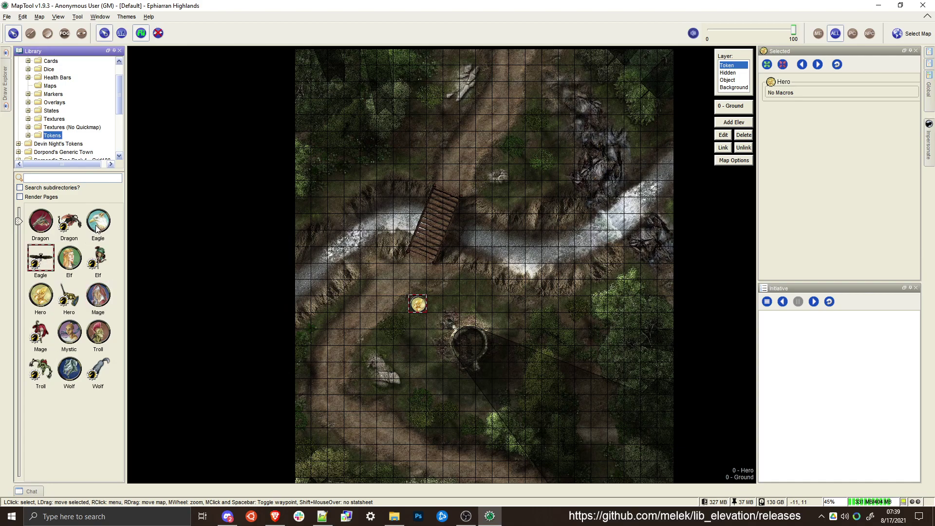
{"action": "left_click_drag", "start_coordinate": [32, 262], "coordinate": [368, 294]}
{"action": "left_click_drag", "start_coordinate": [429, 275], "coordinate": [472, 287]}
{"action": "left_click", "coordinate": [529, 316]}
Configure the Eagle token with Normal sight and move it over the river east of the bridge
{"action": "double_click", "coordinate": [469, 284]}
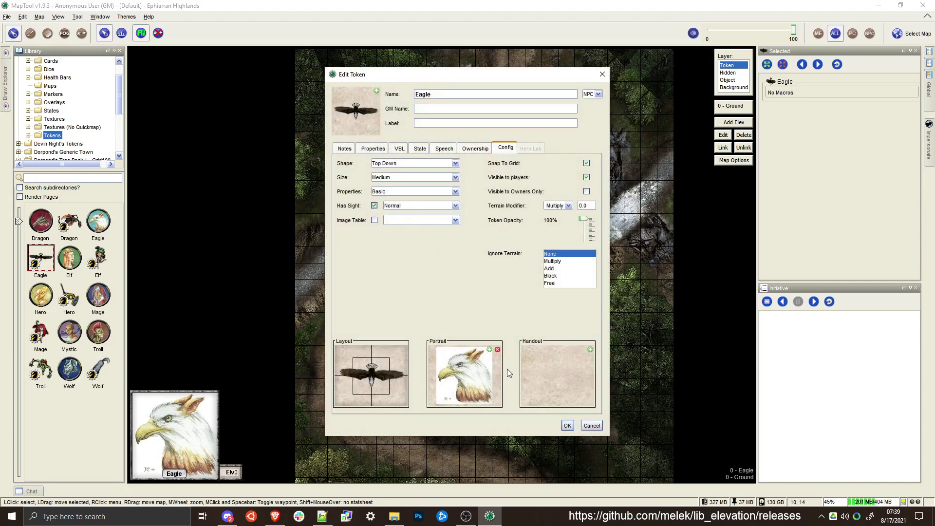
{"action": "left_click", "coordinate": [566, 425]}
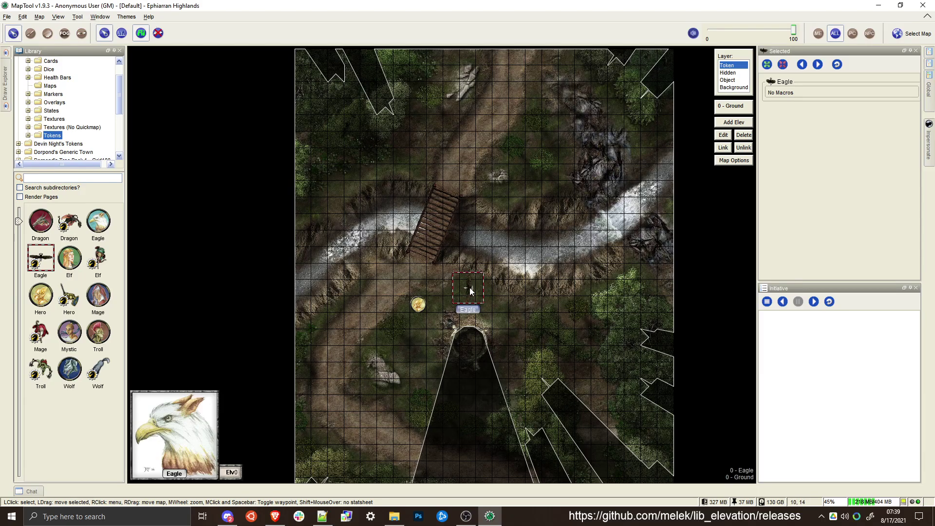
{"action": "left_click_drag", "start_coordinate": [469, 288], "coordinate": [538, 242]}
{"action": "scroll", "coordinate": [498, 276], "scroll_direction": "up", "scroll_amount": 3}
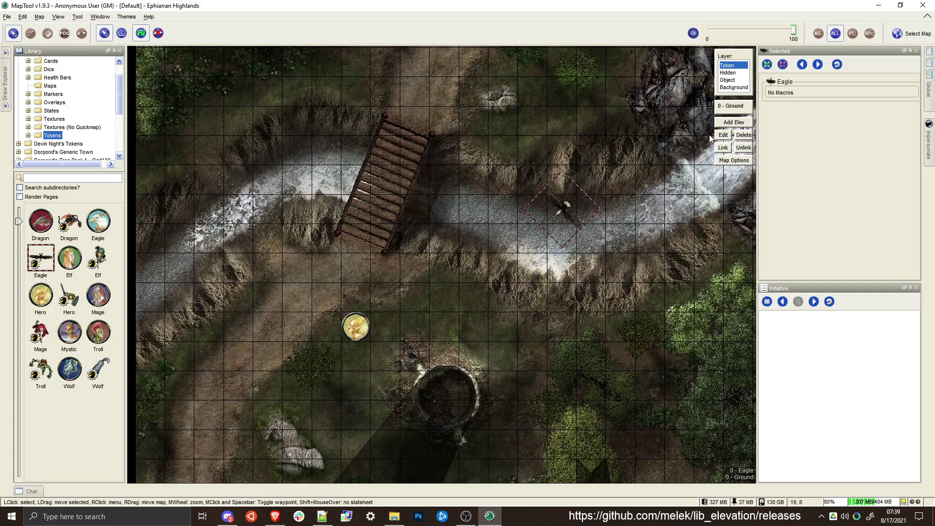
Add a Flying elevation at height 60 that copies the current layer's VBL/MBL, hides unlinked elevation tokens and saves the current elevation values
{"action": "left_click", "coordinate": [740, 123]}
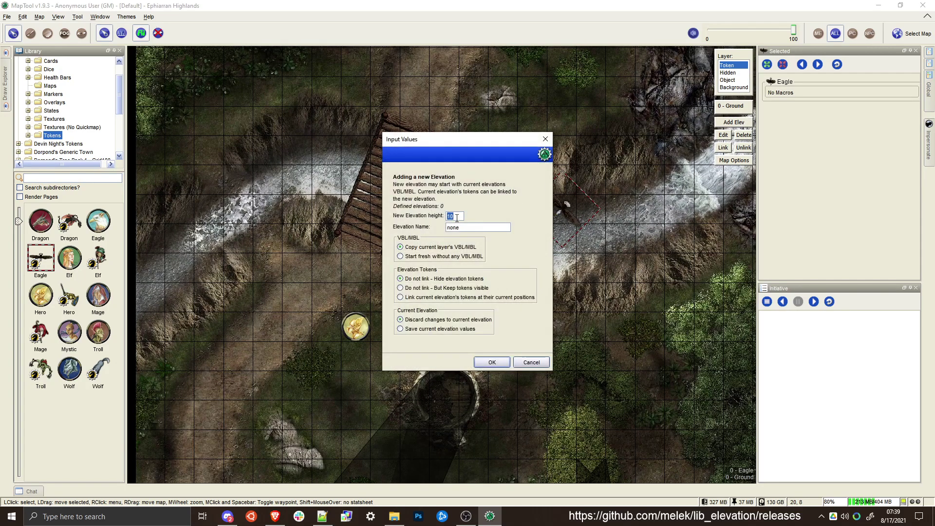
{"action": "type", "text": "60"}
{"action": "double_click", "coordinate": [465, 229]}
{"action": "left_click", "coordinate": [450, 330]}
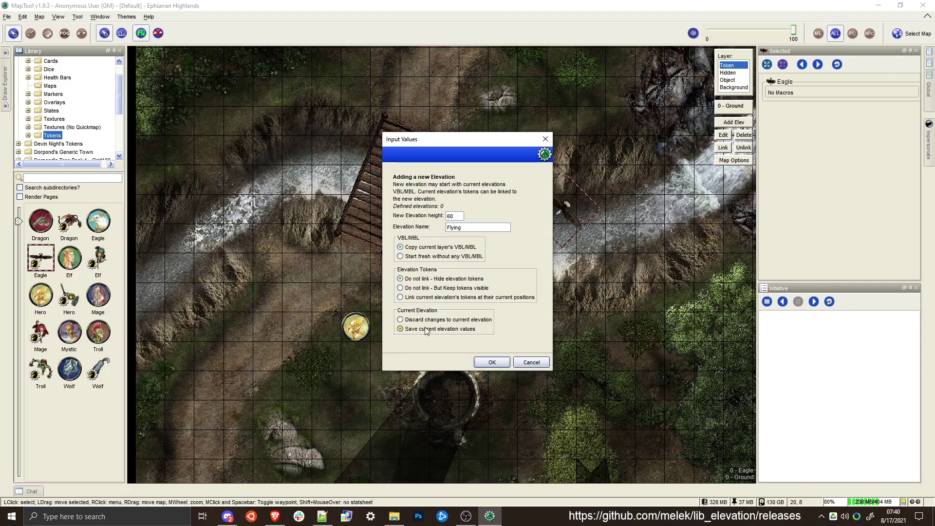
{"action": "left_click", "coordinate": [507, 363]}
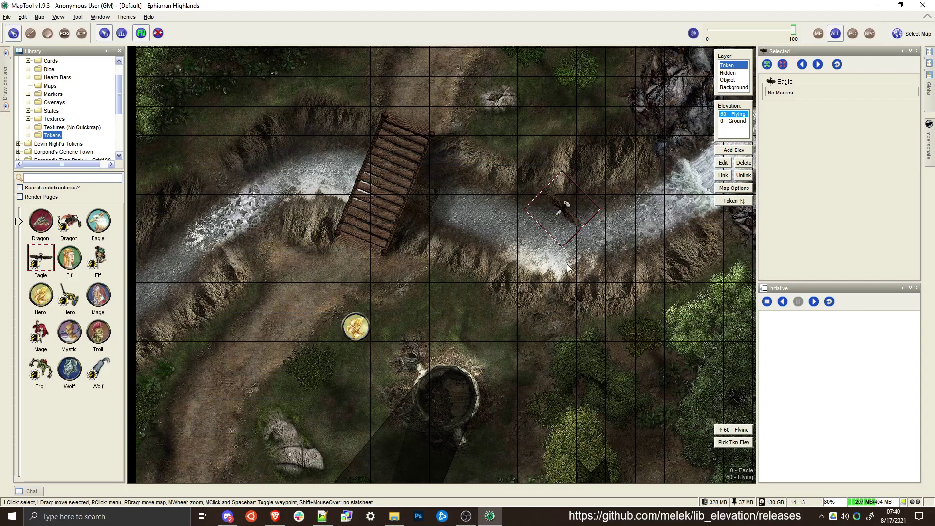
Compare the vision and movement blocking of the Ground and Flying elevations
{"action": "scroll", "coordinate": [542, 206], "scroll_direction": "down", "scroll_amount": 5}
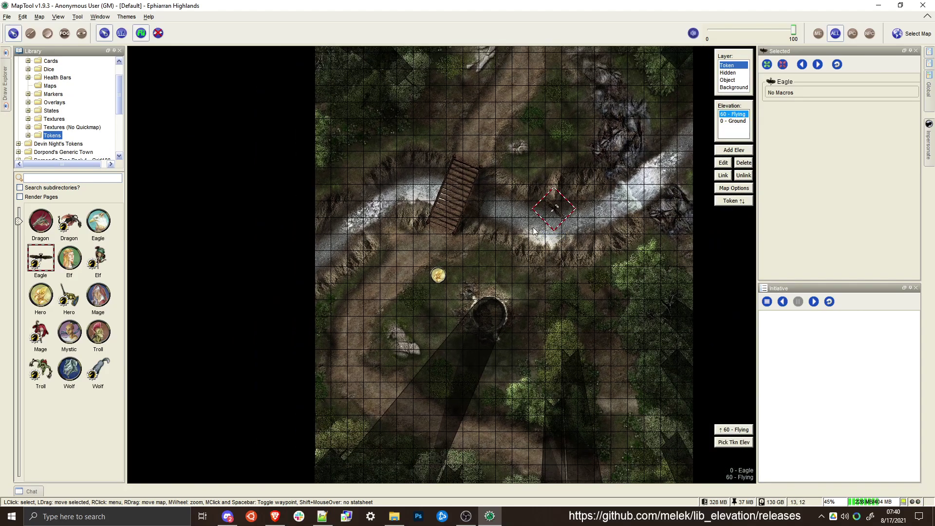
{"action": "left_click_drag", "start_coordinate": [477, 257], "coordinate": [465, 259]}
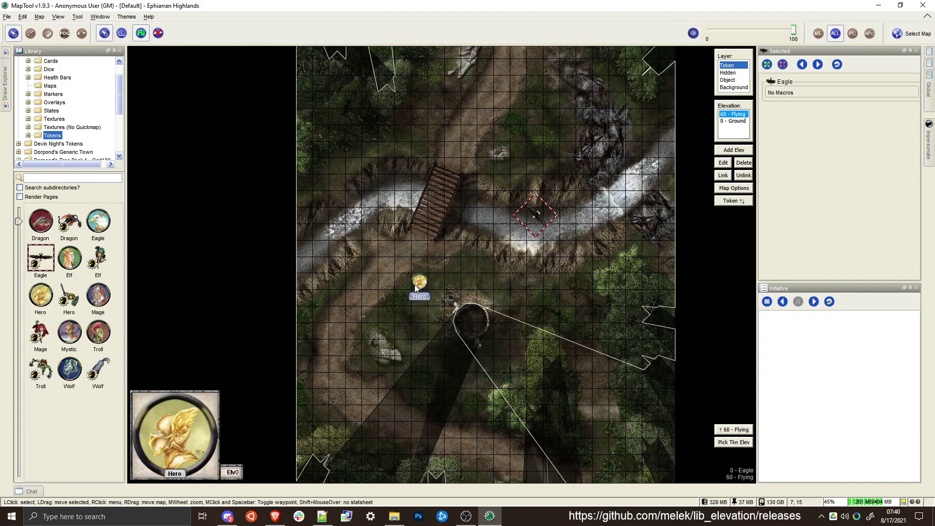
{"action": "left_click", "coordinate": [733, 126]}
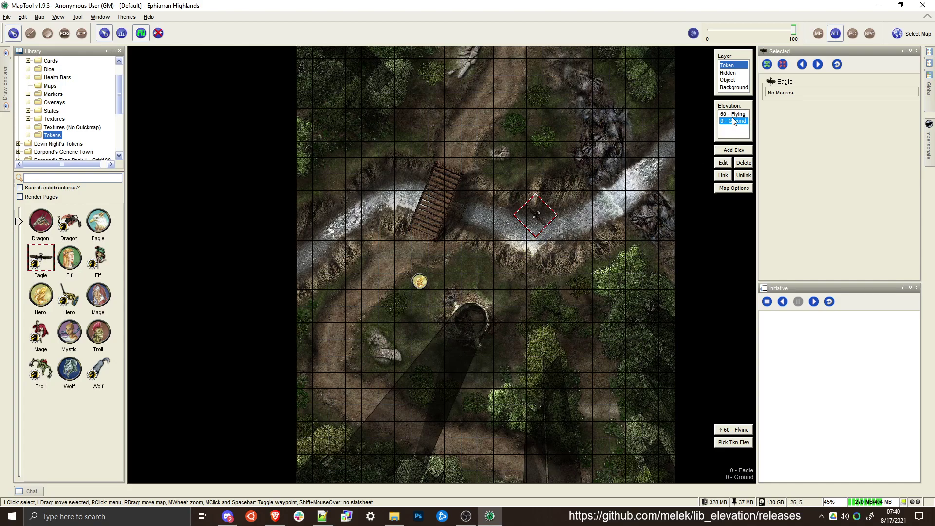
{"action": "left_click", "coordinate": [81, 34]}
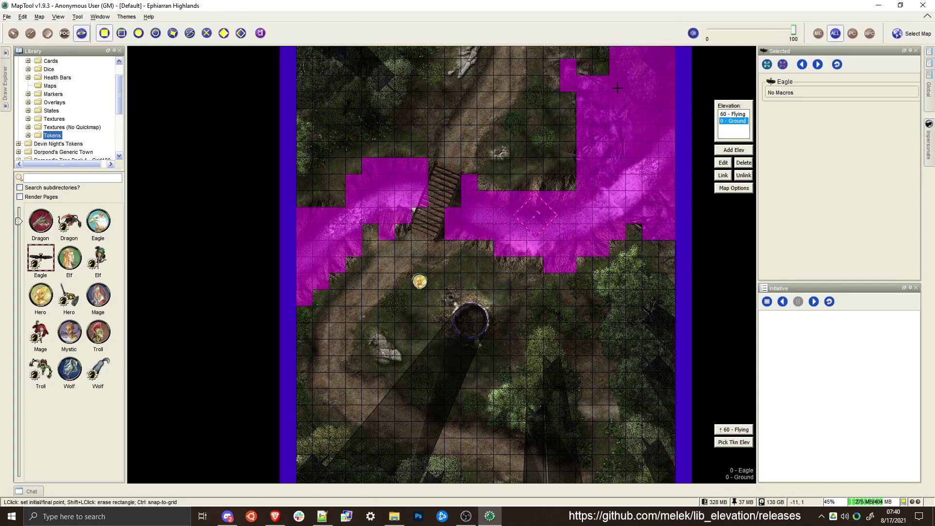
{"action": "scroll", "coordinate": [622, 177], "scroll_direction": "down", "scroll_amount": 2}
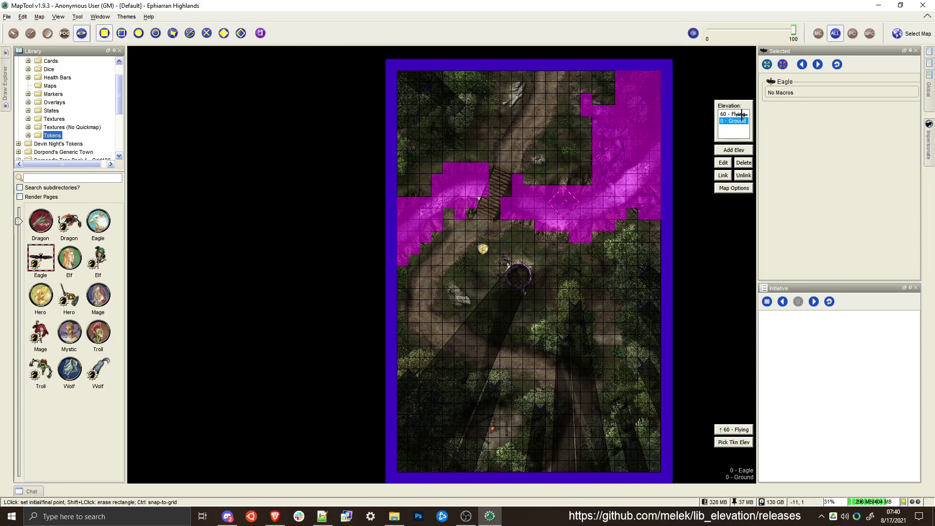
{"action": "left_click", "coordinate": [740, 114]}
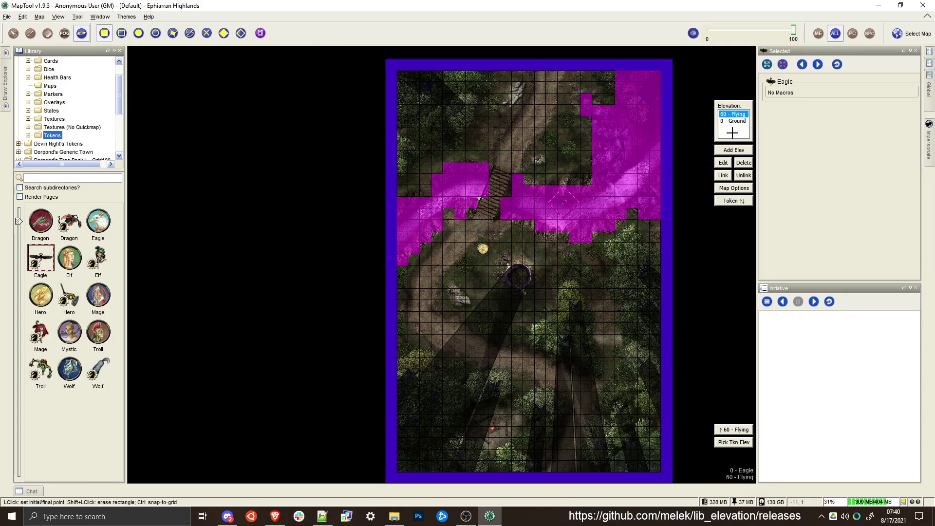
{"action": "left_click_drag", "start_coordinate": [627, 87], "coordinate": [615, 69]}
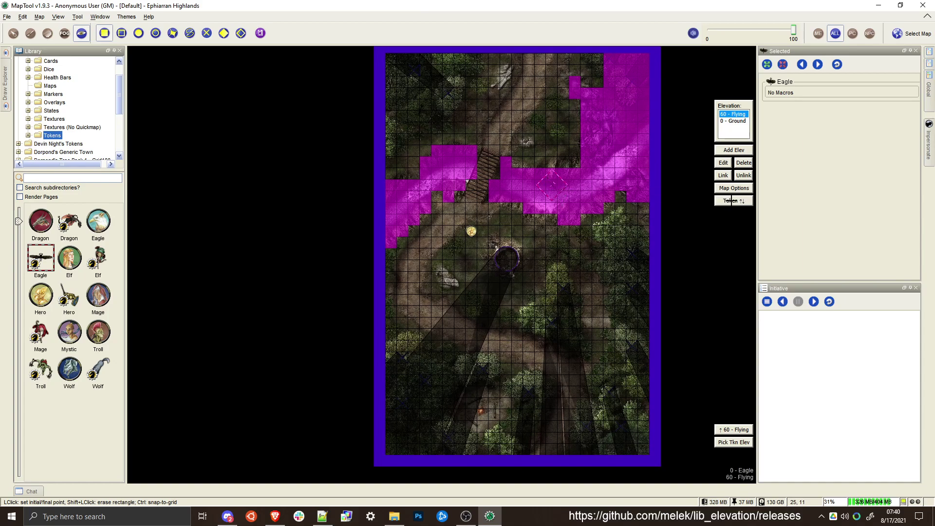
Make the 60 - Flying elevation current and raise the Eagle token to it
{"action": "left_click", "coordinate": [734, 121]}
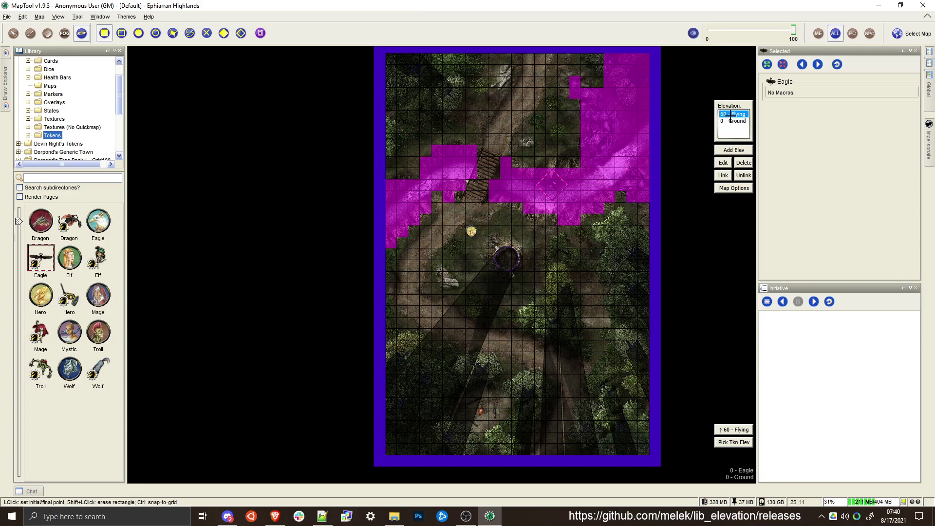
{"action": "left_click", "coordinate": [734, 114]}
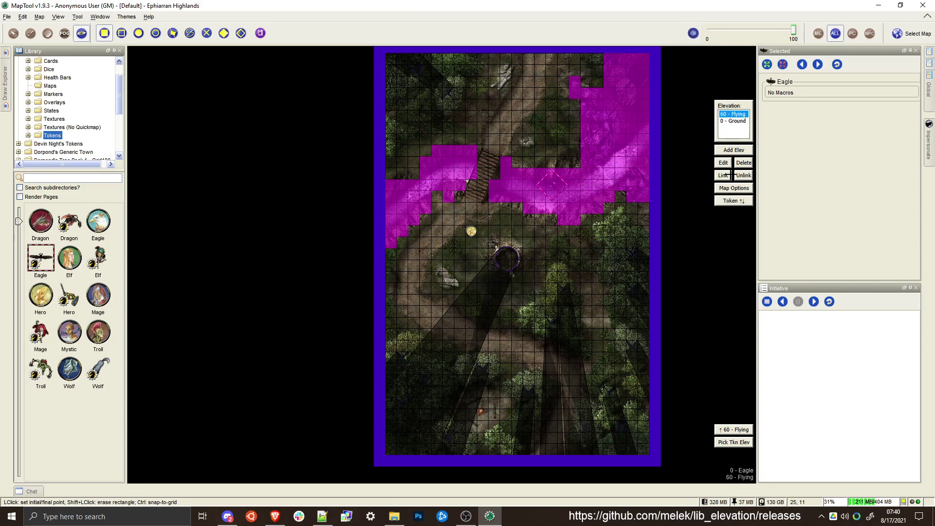
{"action": "left_click", "coordinate": [721, 429]}
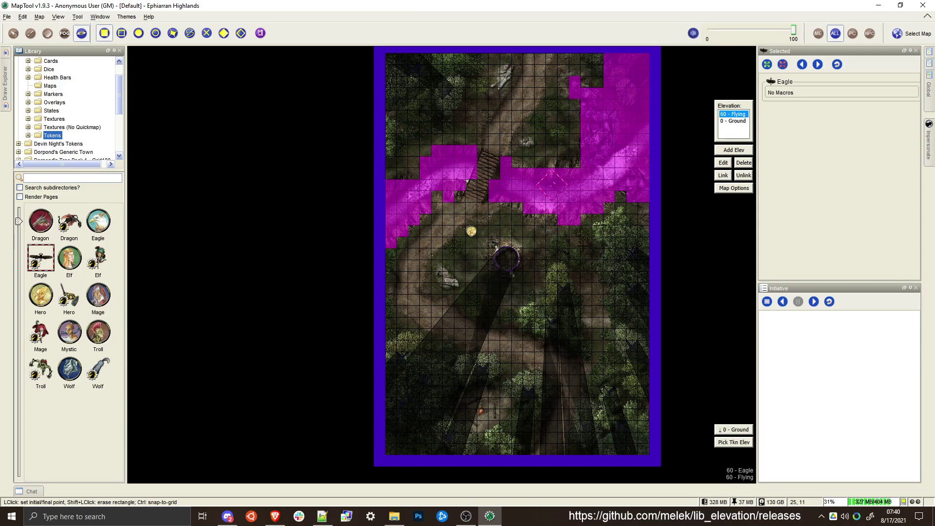
Erase all VBL and MBL inside the map border on the Flying elevation, and compare it with the Ground elevation
{"action": "scroll", "coordinate": [214, 53], "scroll_direction": "down", "scroll_amount": 1}
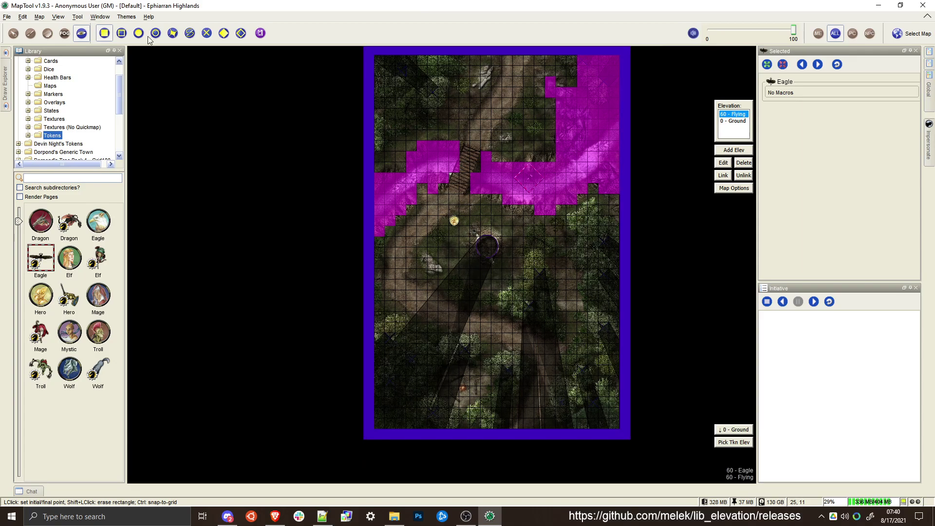
{"action": "left_click", "coordinate": [261, 35]}
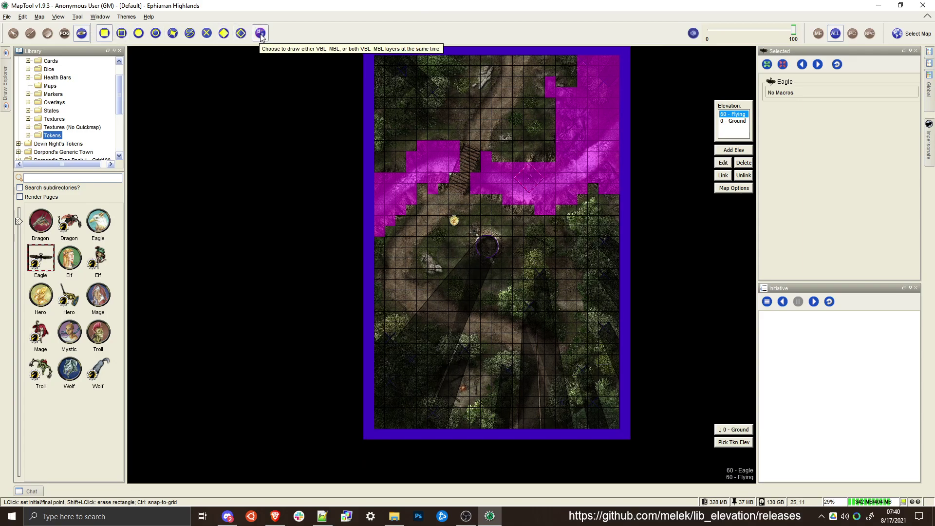
{"action": "left_click", "coordinate": [378, 54]}
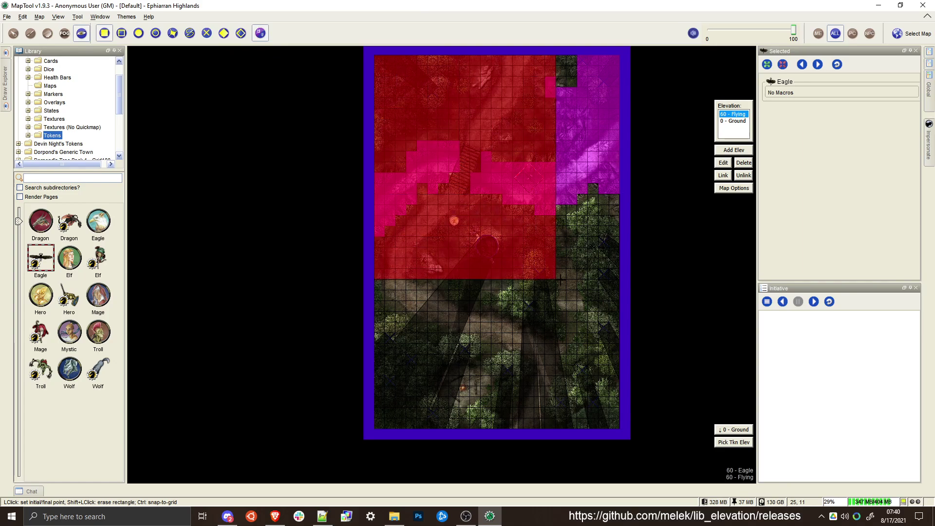
{"action": "left_click", "coordinate": [619, 426]}
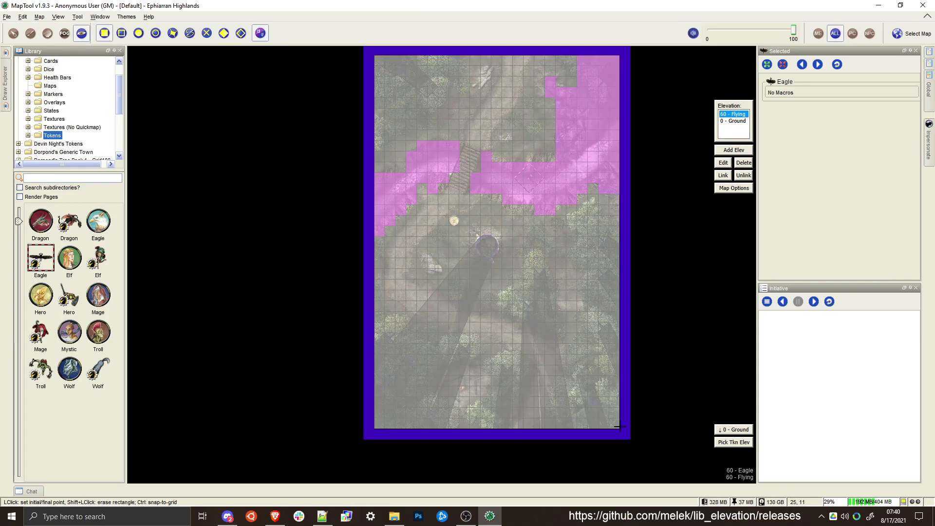
{"action": "left_click", "coordinate": [619, 427], "text": "shift"}
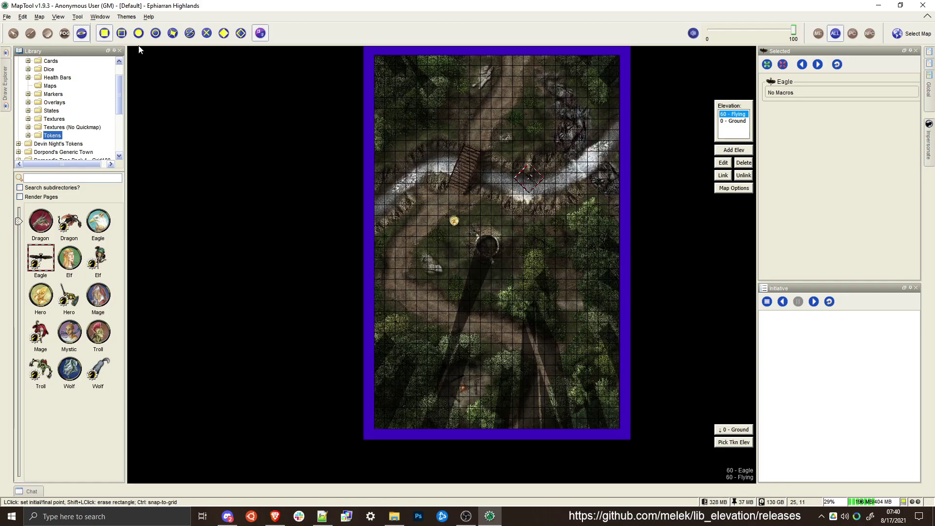
{"action": "left_click", "coordinate": [737, 120]}
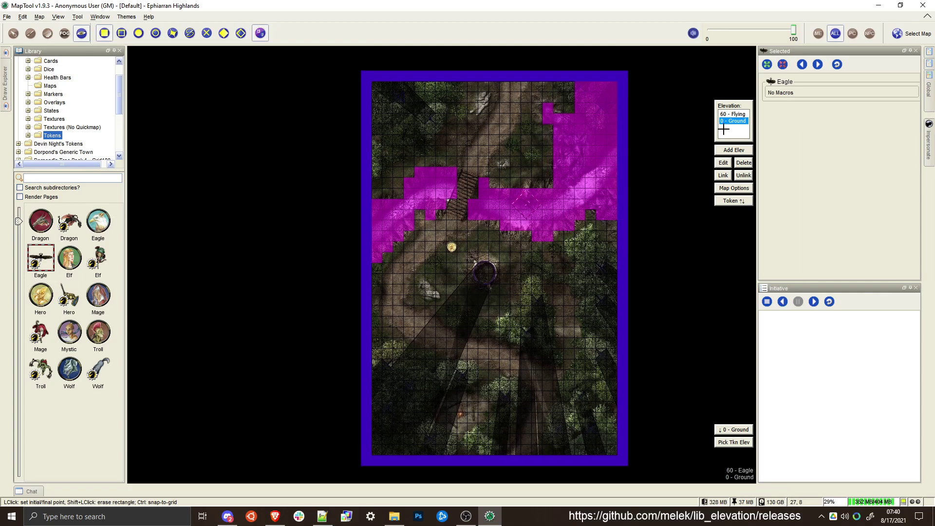
{"action": "left_click", "coordinate": [728, 114]}
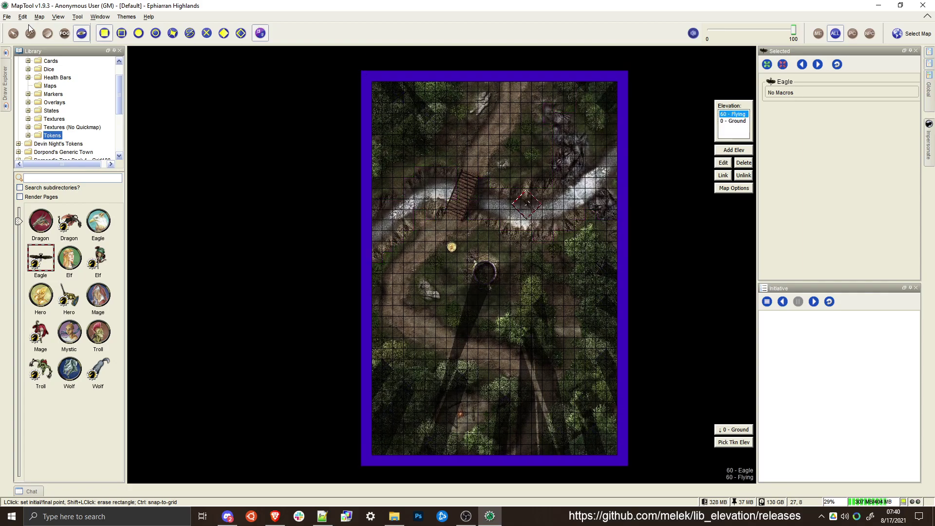
Move the Eagle token to the forest southeast of the ruin and back over the river to test its vision on the Flying elevation
{"action": "left_click", "coordinate": [13, 32]}
{"action": "left_click_drag", "start_coordinate": [526, 204], "coordinate": [490, 283]}
{"action": "scroll", "coordinate": [509, 234], "scroll_direction": "up", "scroll_amount": 4}
{"action": "mouse_move", "coordinate": [481, 301]}
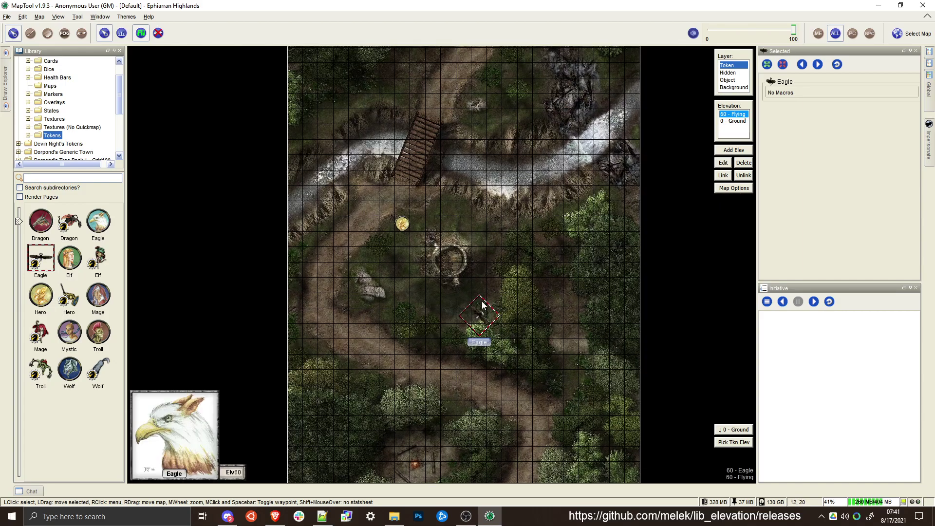
{"action": "scroll", "coordinate": [481, 301], "scroll_direction": "down", "scroll_amount": 2}
{"action": "scroll", "coordinate": [481, 311], "scroll_direction": "up", "scroll_amount": 5}
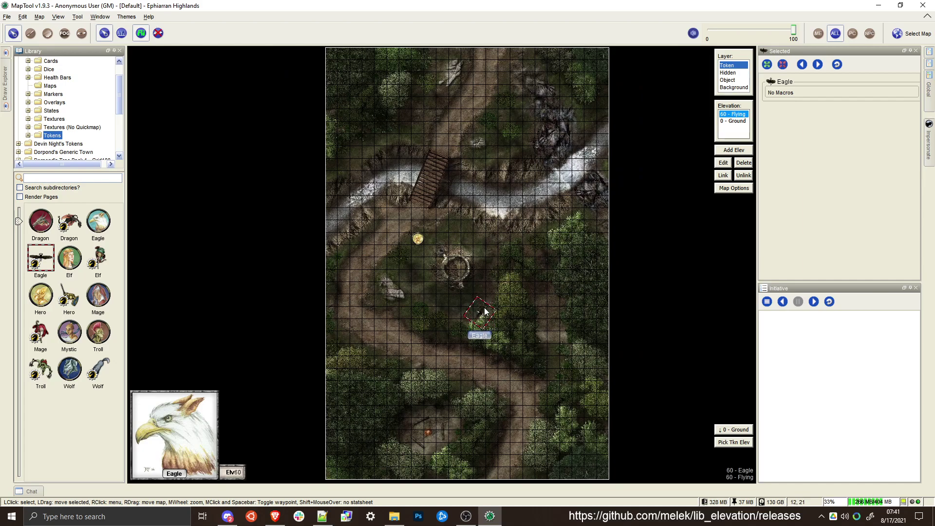
{"action": "scroll", "coordinate": [483, 306], "scroll_direction": "up", "scroll_amount": 20}
{"action": "left_click_drag", "start_coordinate": [482, 315], "coordinate": [504, 239]}
{"action": "scroll", "coordinate": [505, 194], "scroll_direction": "down", "scroll_amount": 3}
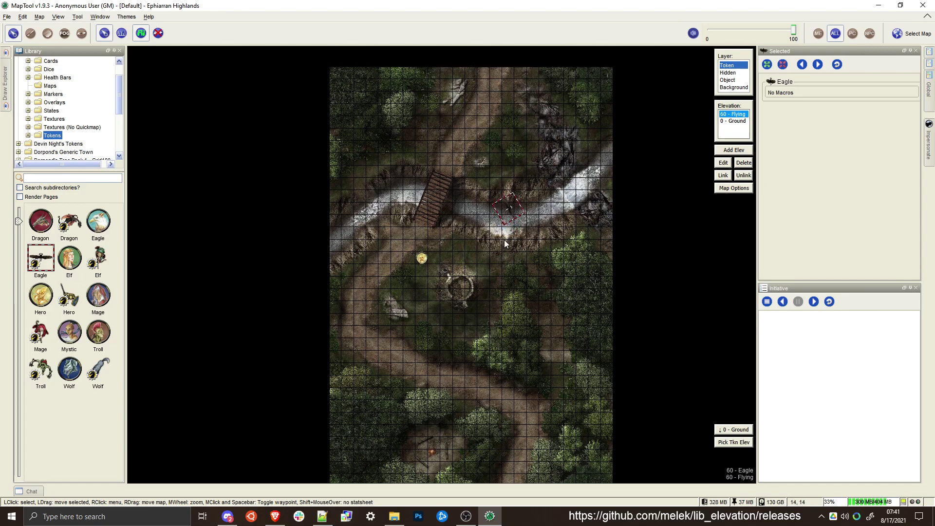
Make the 0 - Ground elevation current and inspect its vision and movement blocking
{"action": "left_click", "coordinate": [735, 122]}
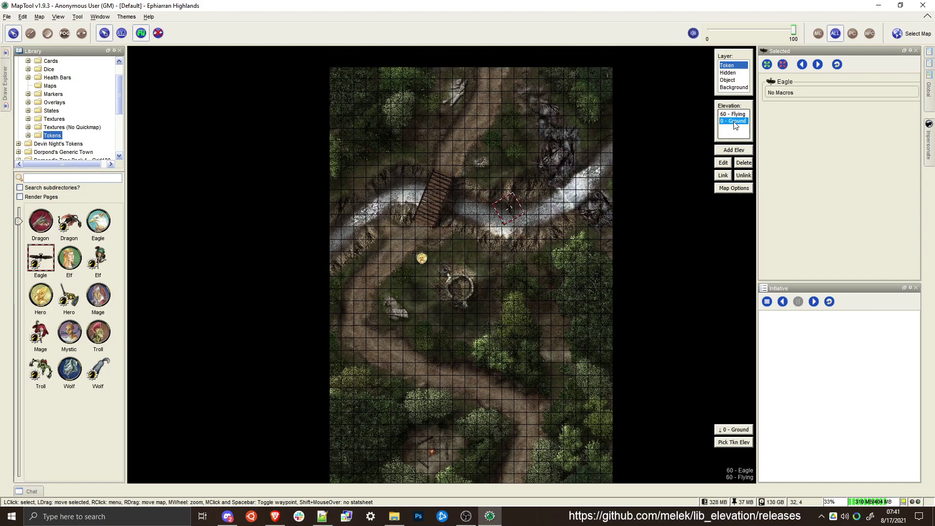
{"action": "left_click", "coordinate": [81, 35]}
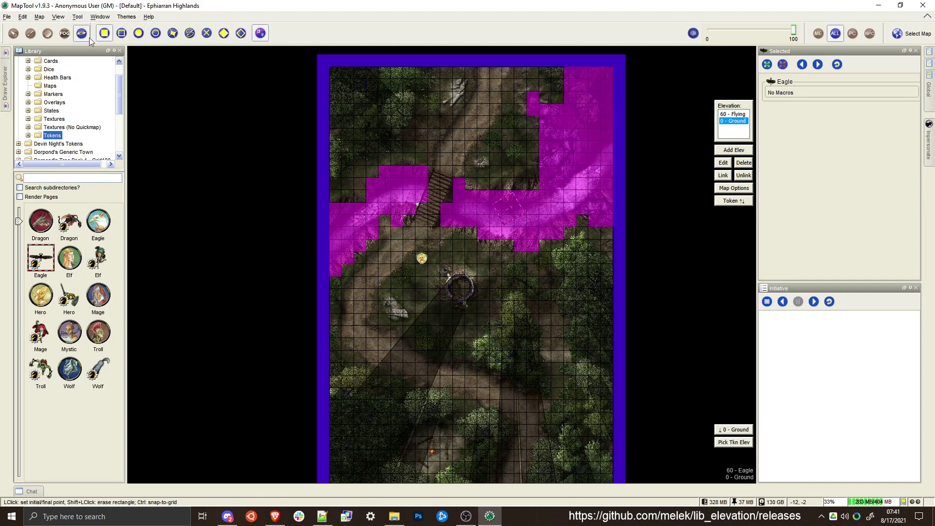
{"action": "left_click", "coordinate": [13, 33]}
Move the Hero token one cell toward the bridge, fly the Eagle token across the north riverbank and back over the river, and reselect the Hero
{"action": "left_click_drag", "start_coordinate": [422, 257], "coordinate": [433, 196]}
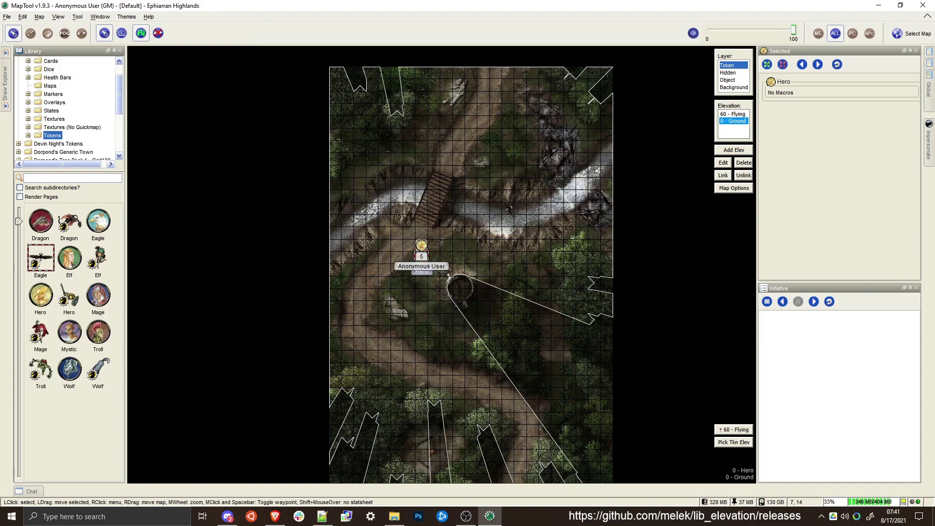
{"action": "left_click_drag", "start_coordinate": [506, 208], "coordinate": [467, 179]}
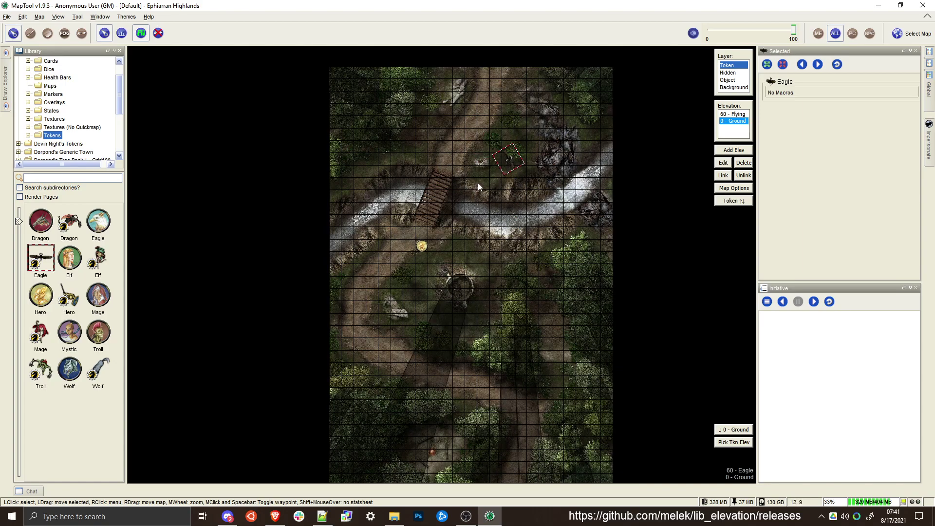
{"action": "scroll", "coordinate": [503, 172], "scroll_direction": "up", "scroll_amount": 3}
{"action": "left_click_drag", "start_coordinate": [519, 150], "coordinate": [515, 245]}
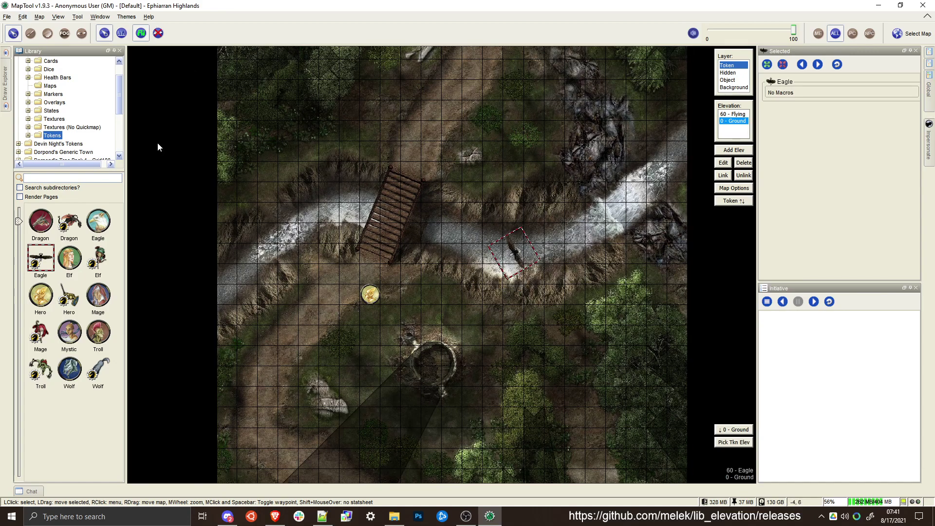
{"action": "left_click", "coordinate": [370, 294]}
Rename the Other4 token state to isAbove in the campaign properties
{"action": "left_click", "coordinate": [40, 16]}
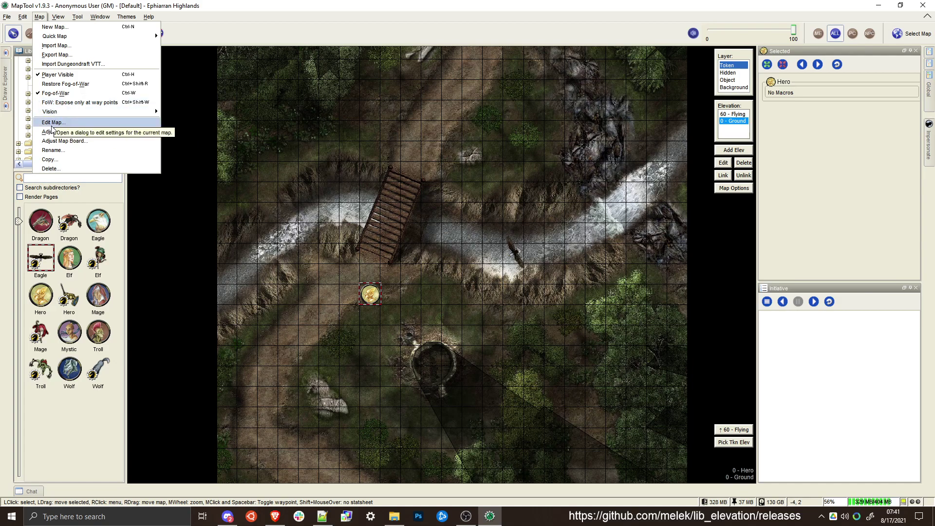
{"action": "mouse_move", "coordinate": [22, 17]}
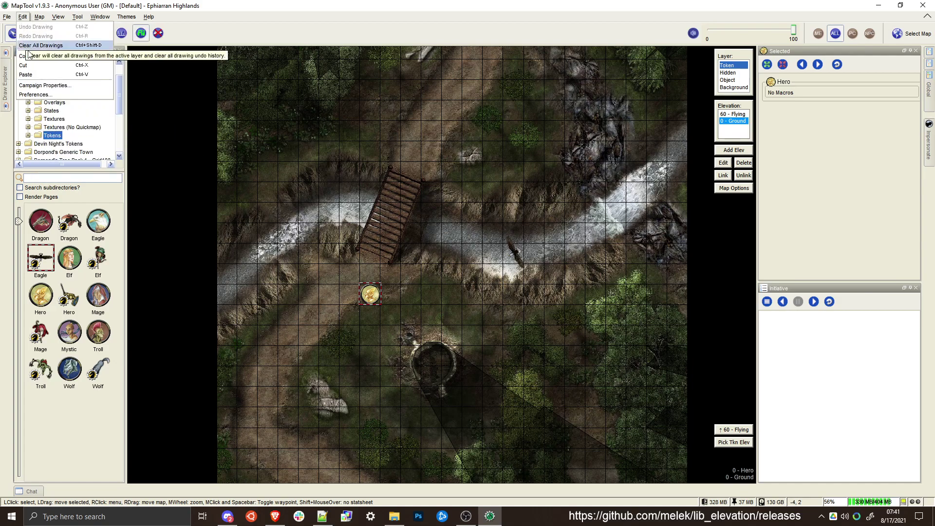
{"action": "left_click", "coordinate": [39, 87]}
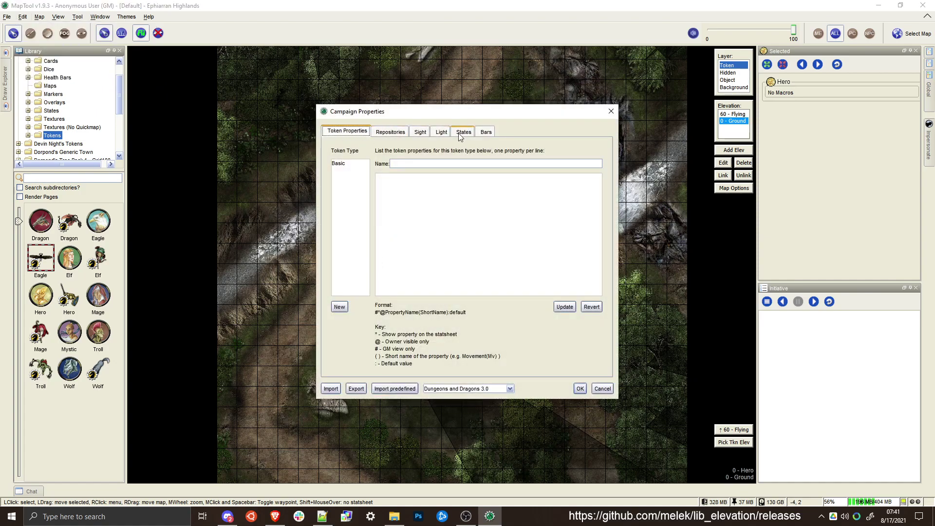
{"action": "left_click", "coordinate": [461, 132]}
{"action": "scroll", "coordinate": [448, 322], "scroll_direction": "down", "scroll_amount": 3}
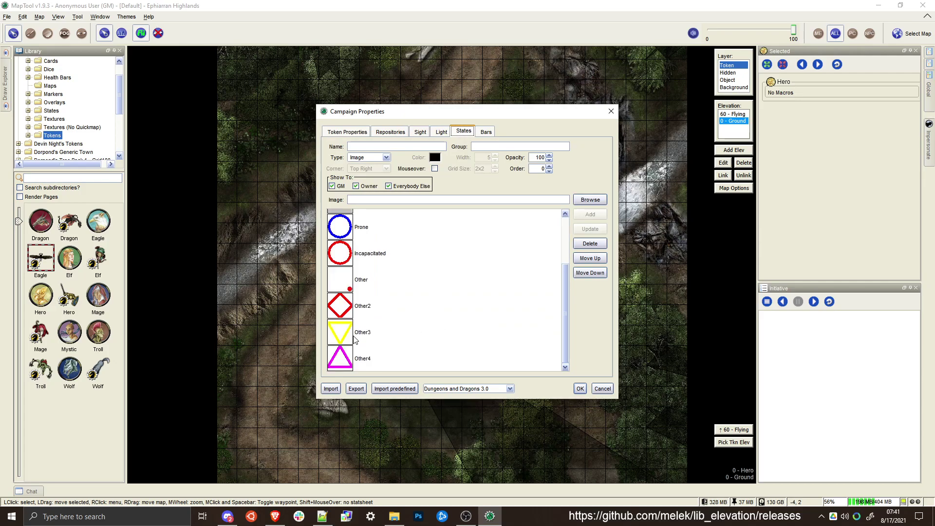
{"action": "left_click", "coordinate": [361, 362]}
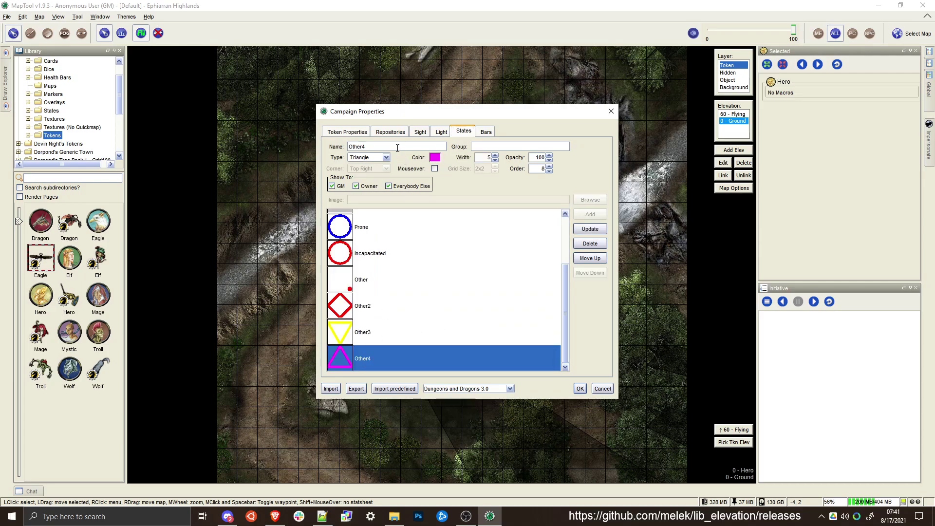
{"action": "left_click_drag", "start_coordinate": [397, 148], "coordinate": [337, 146]}
{"action": "type", "text": "isAbove"}
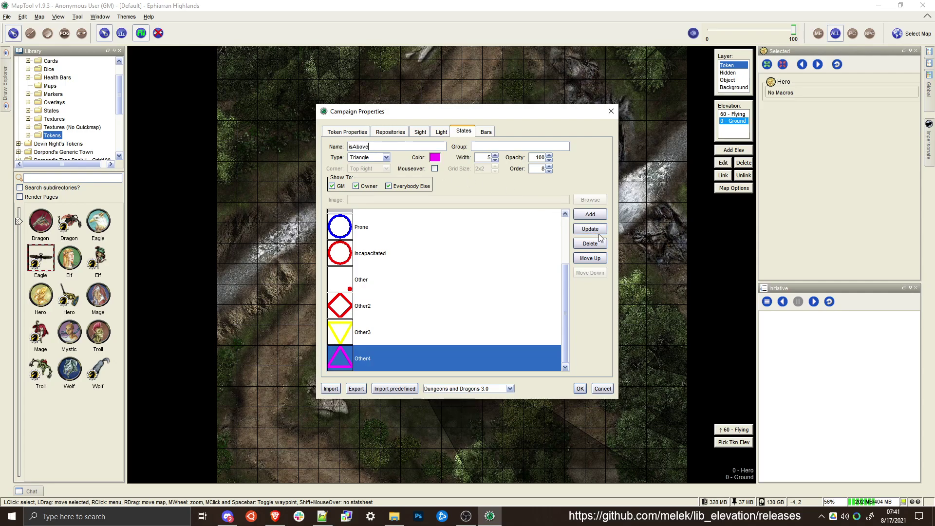
{"action": "left_click", "coordinate": [593, 231]}
Rename the Other3 state to isBelow and change its color to turquoise
{"action": "left_click", "coordinate": [361, 332]}
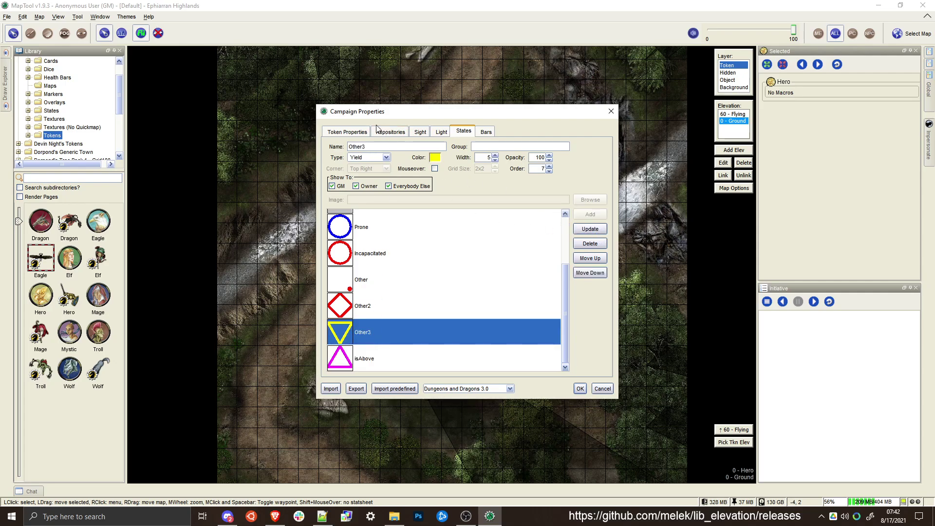
{"action": "double_click", "coordinate": [356, 147]}
{"action": "type", "text": "isBelow"}
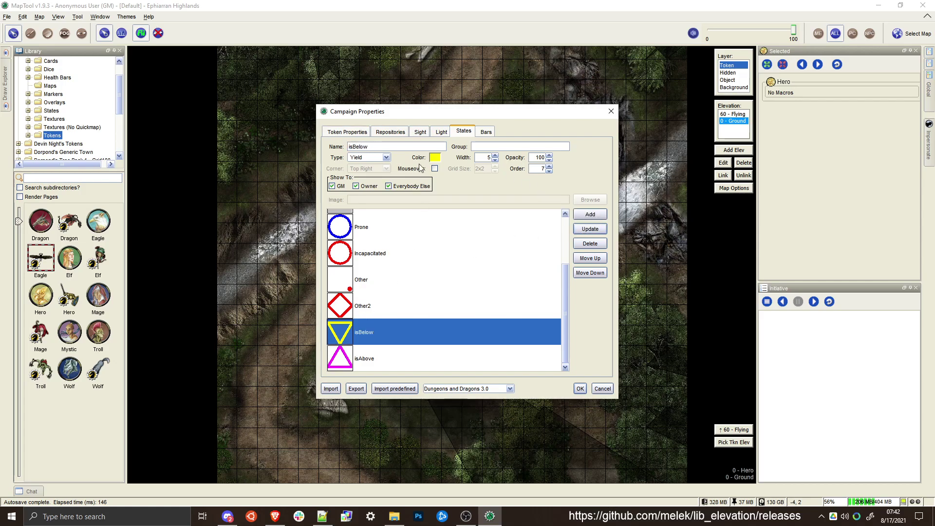
{"action": "left_click", "coordinate": [434, 158]}
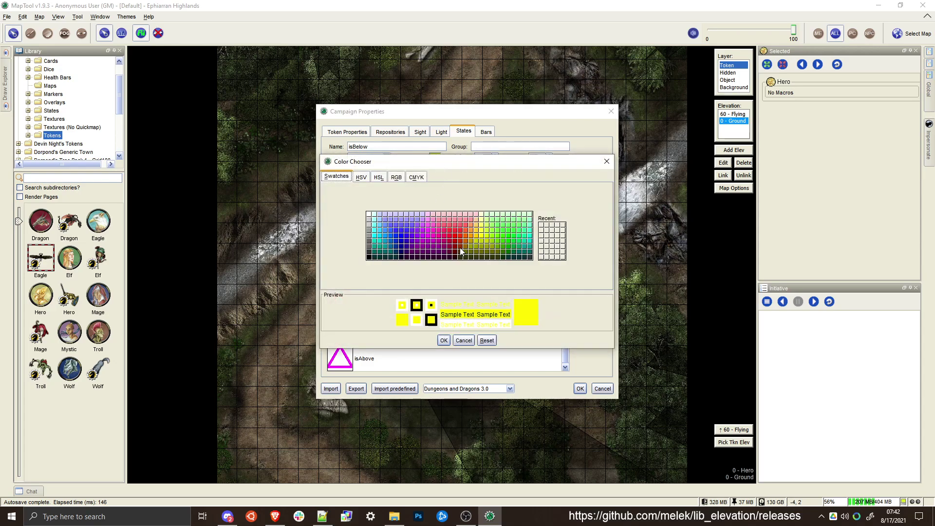
{"action": "left_click", "coordinate": [530, 250]}
{"action": "left_click", "coordinate": [526, 241]}
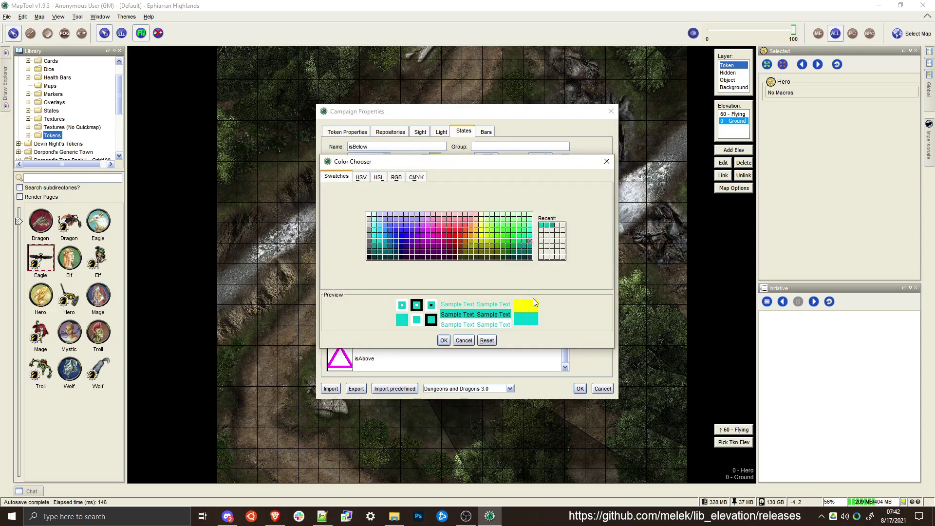
{"action": "left_click", "coordinate": [444, 340]}
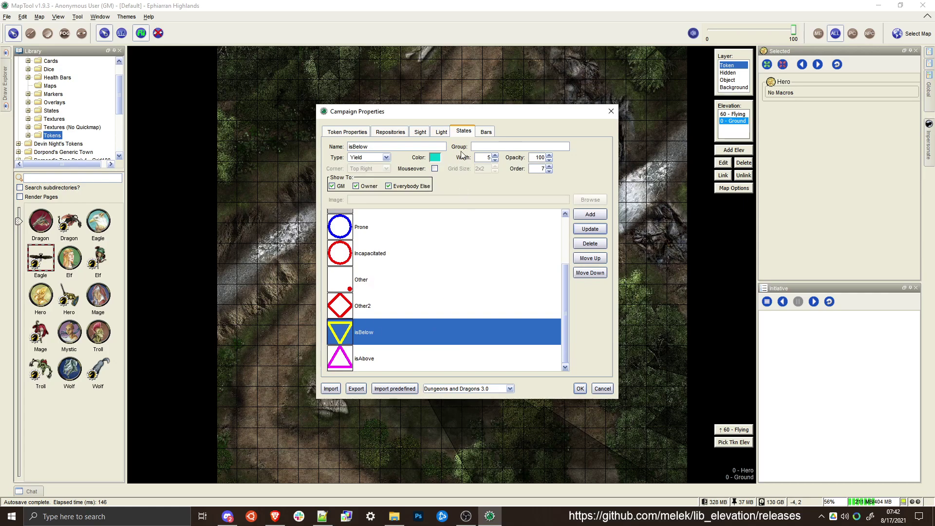
{"action": "left_click", "coordinate": [589, 228]}
Change the isAbove state's type to Grid Triangle
{"action": "left_click", "coordinate": [385, 157]}
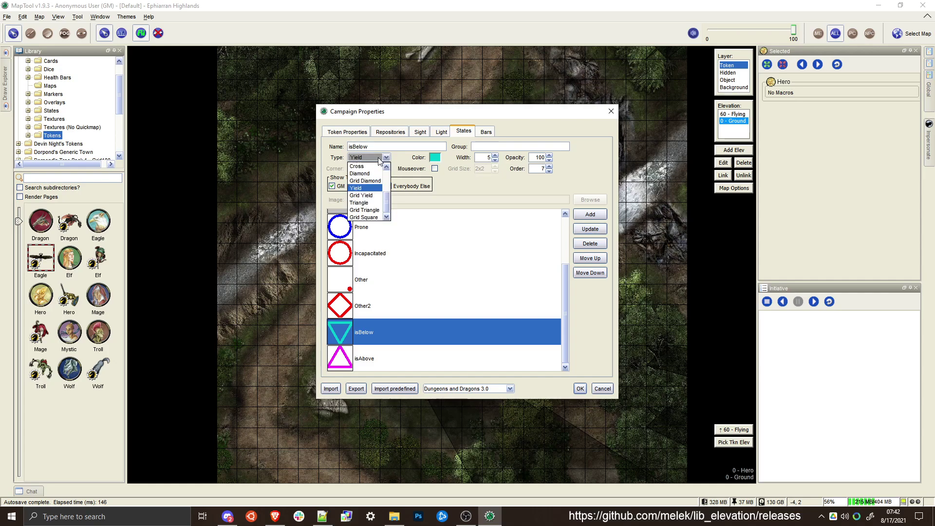
{"action": "left_click", "coordinate": [364, 211]}
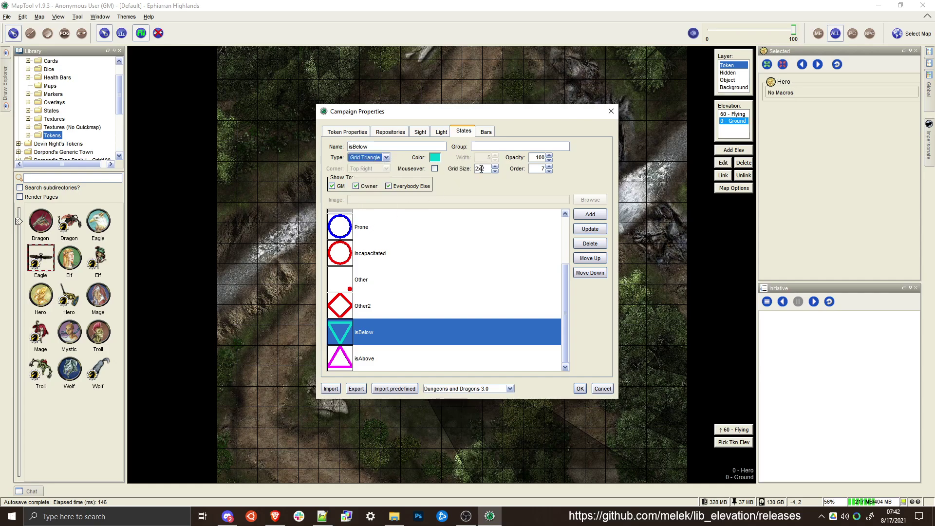
{"action": "left_click", "coordinate": [351, 368]}
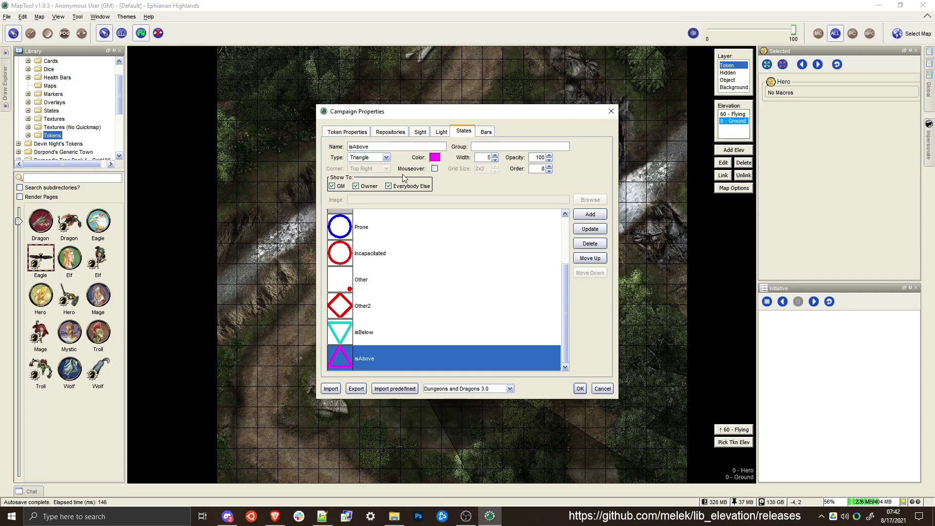
{"action": "left_click", "coordinate": [386, 157]}
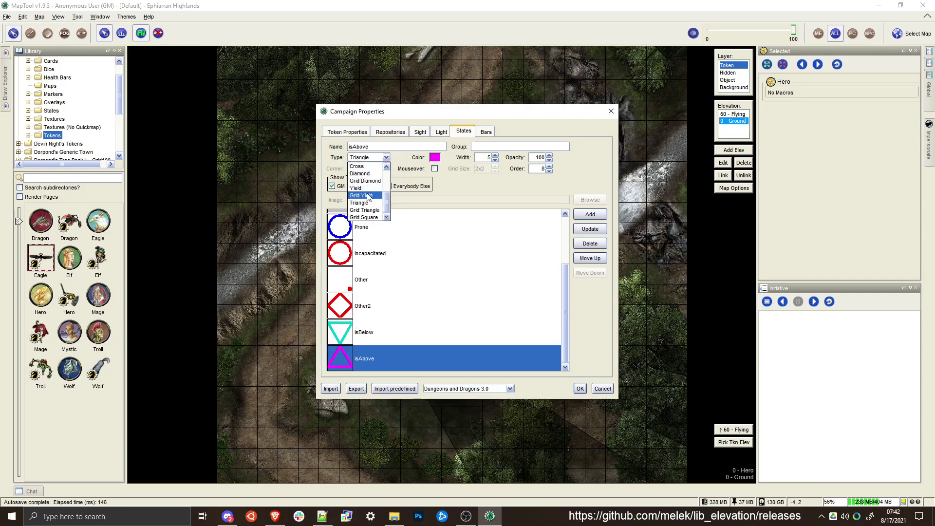
{"action": "left_click", "coordinate": [374, 211]}
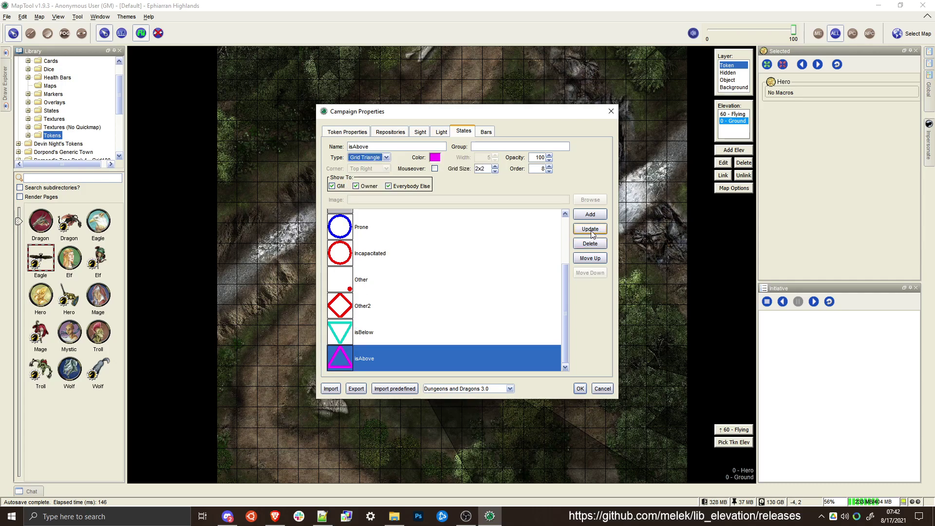
{"action": "left_click", "coordinate": [591, 230]}
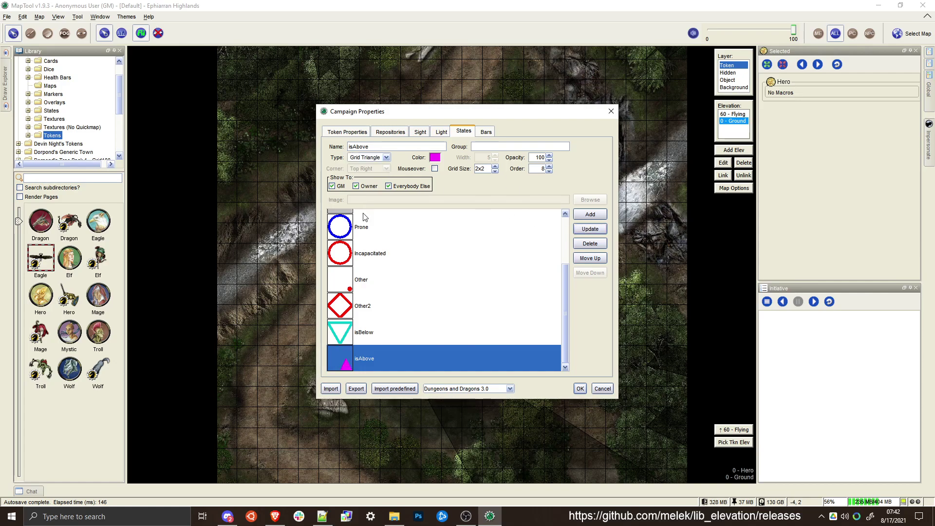
Change the isBelow state's type to Grid Yield
{"action": "left_click", "coordinate": [363, 335]}
{"action": "left_click", "coordinate": [385, 157]}
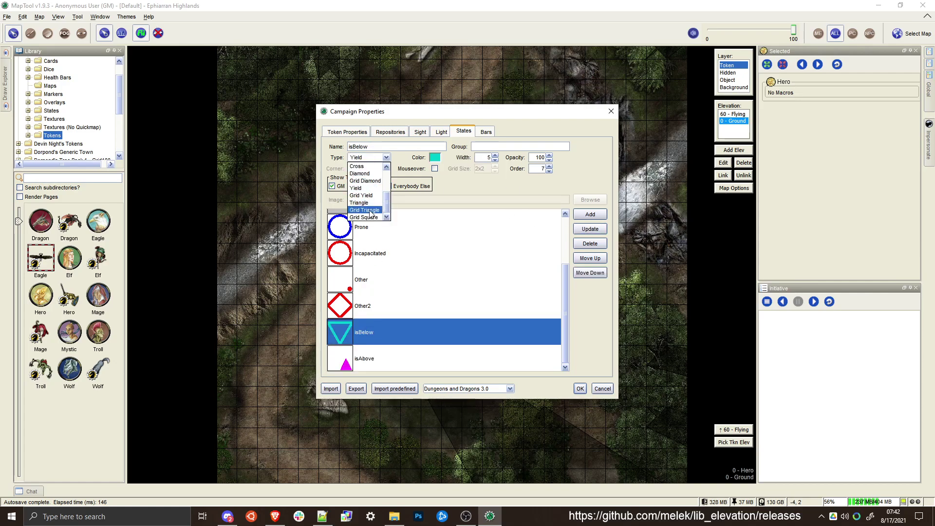
{"action": "left_click", "coordinate": [365, 195]}
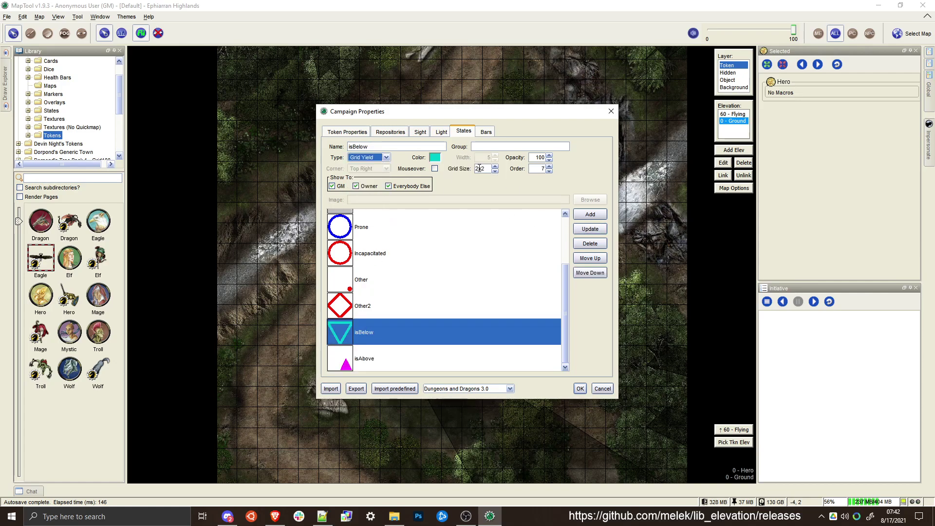
{"action": "left_click", "coordinate": [591, 230]}
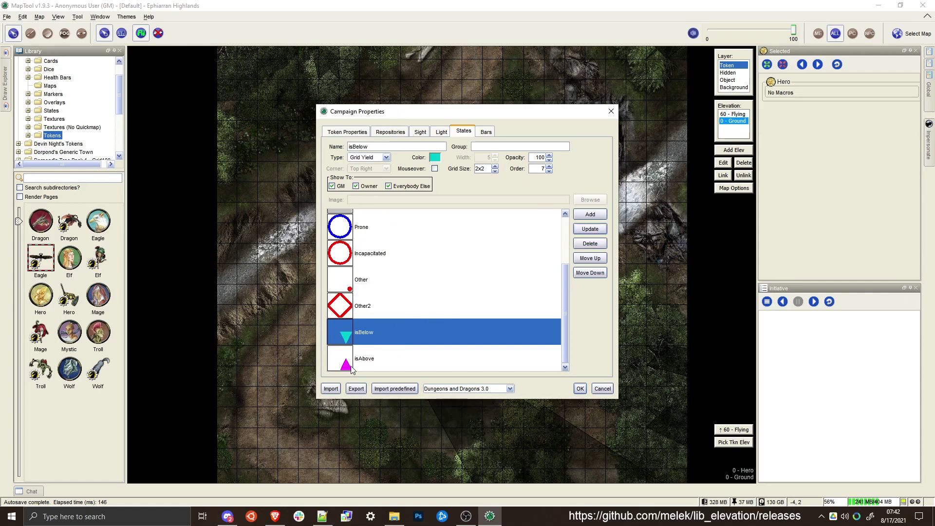
Change the Other2 state's name to isElevationToken and show it only to the GM
{"action": "left_click", "coordinate": [348, 310]}
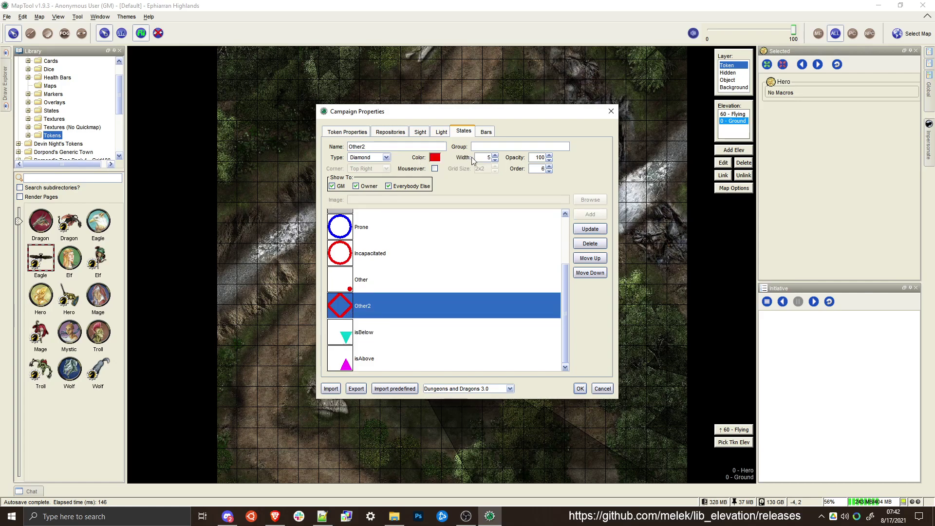
{"action": "left_click_drag", "start_coordinate": [383, 146], "coordinate": [340, 147]}
{"action": "key", "text": "BackSpace"}
{"action": "type", "text": "isElevationToken"}
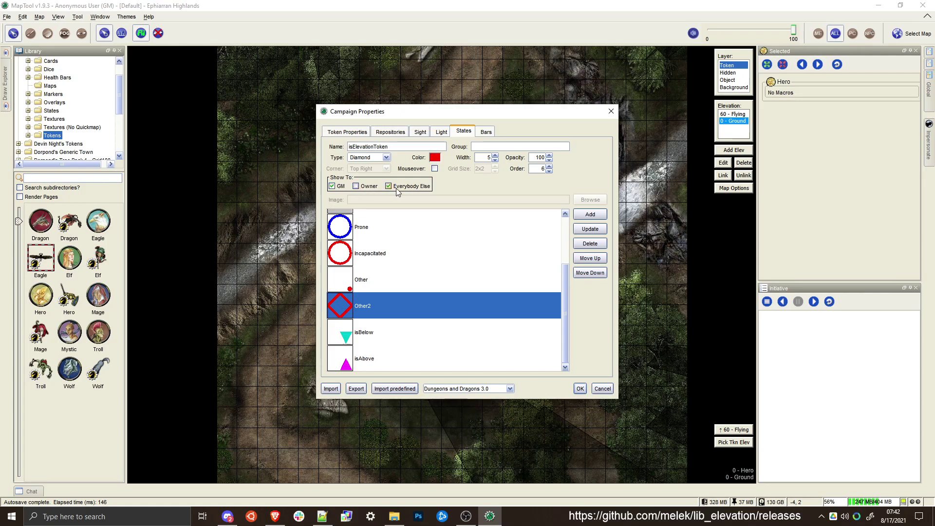
Give the isElevationToken state a turquoise color and limit its display to mouseover
{"action": "left_click", "coordinate": [437, 157]}
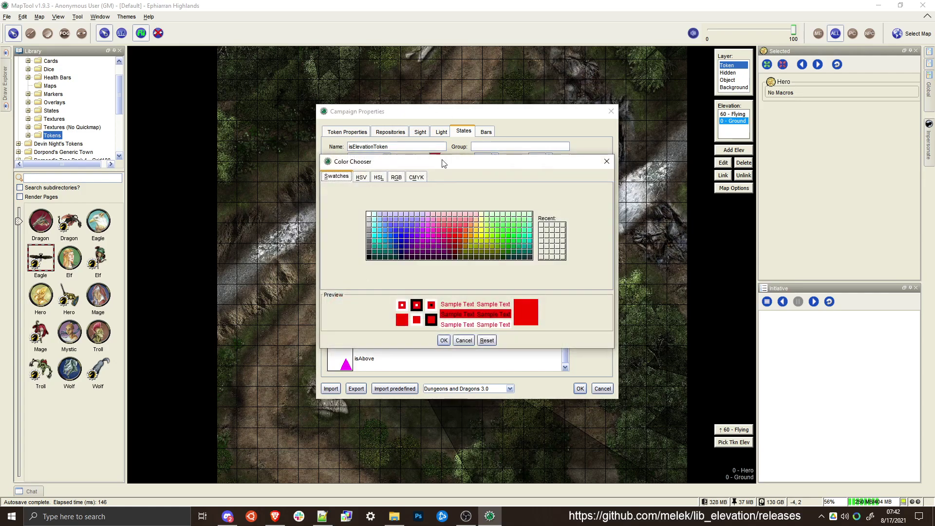
{"action": "left_click", "coordinate": [513, 236]}
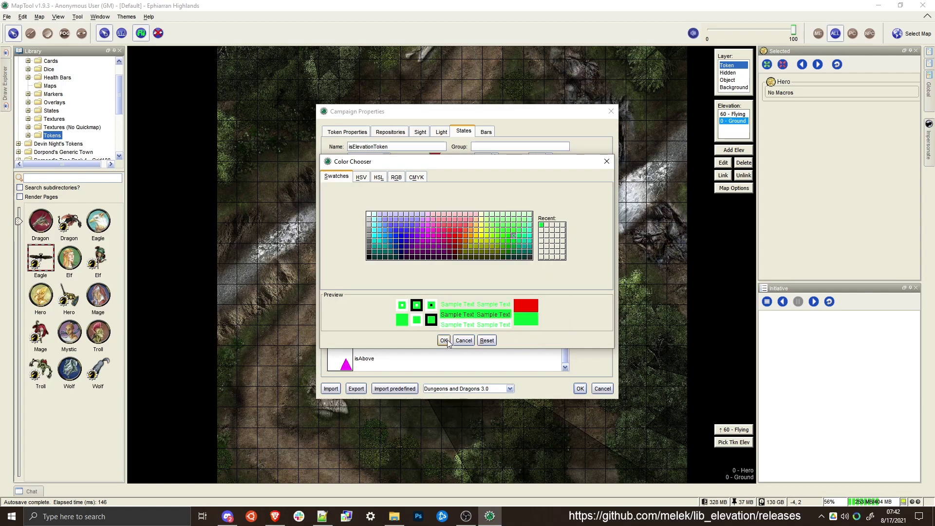
{"action": "left_click", "coordinate": [530, 242]}
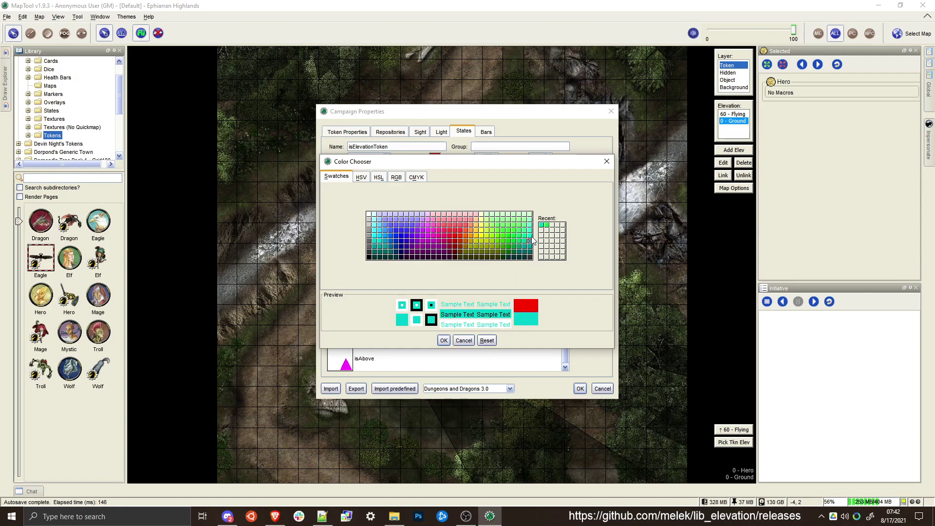
{"action": "left_click", "coordinate": [444, 339]}
{"action": "left_click", "coordinate": [434, 168]}
Set the isElevationToken state to the Shaded type with 25 opacity, update it and save the campaign properties
{"action": "left_click", "coordinate": [373, 157]}
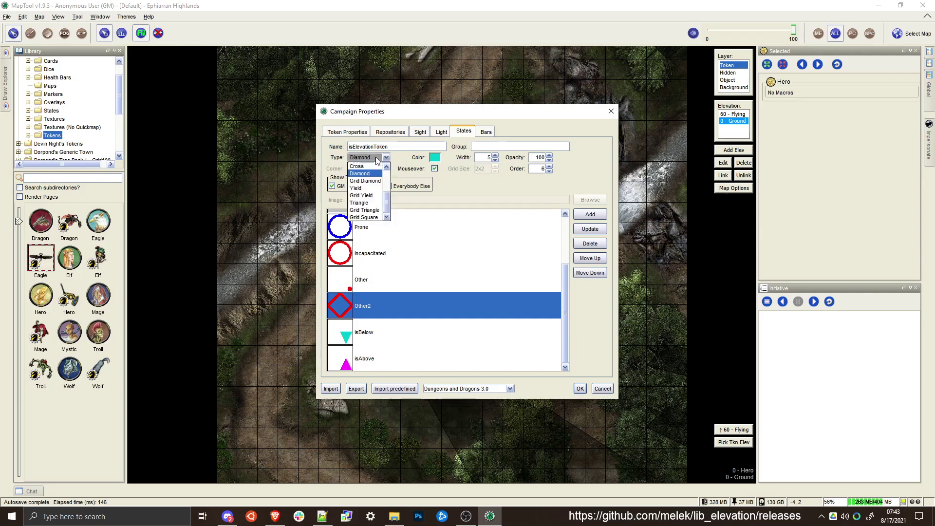
{"action": "scroll", "coordinate": [370, 204], "scroll_direction": "up", "scroll_amount": 3}
{"action": "left_click", "coordinate": [363, 210]}
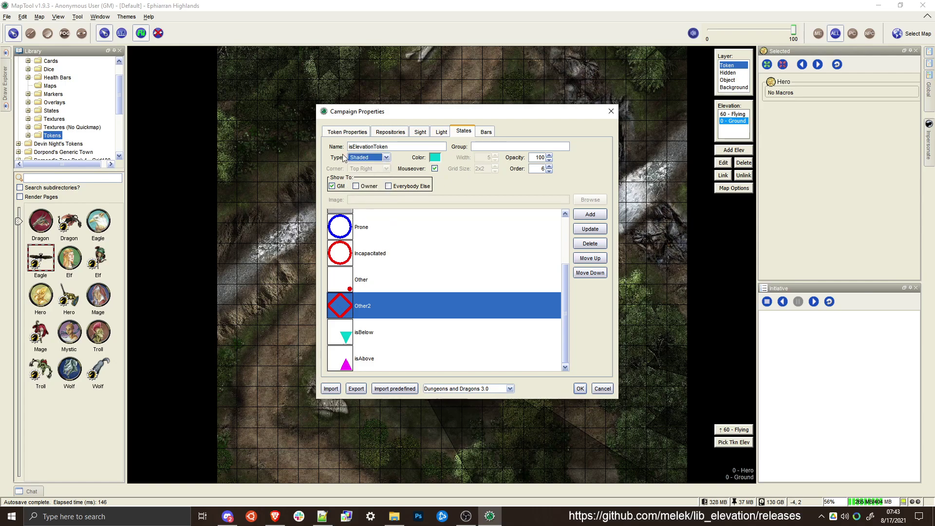
{"action": "double_click", "coordinate": [540, 157]}
{"action": "type", "text": "25"}
{"action": "left_click", "coordinate": [589, 227]}
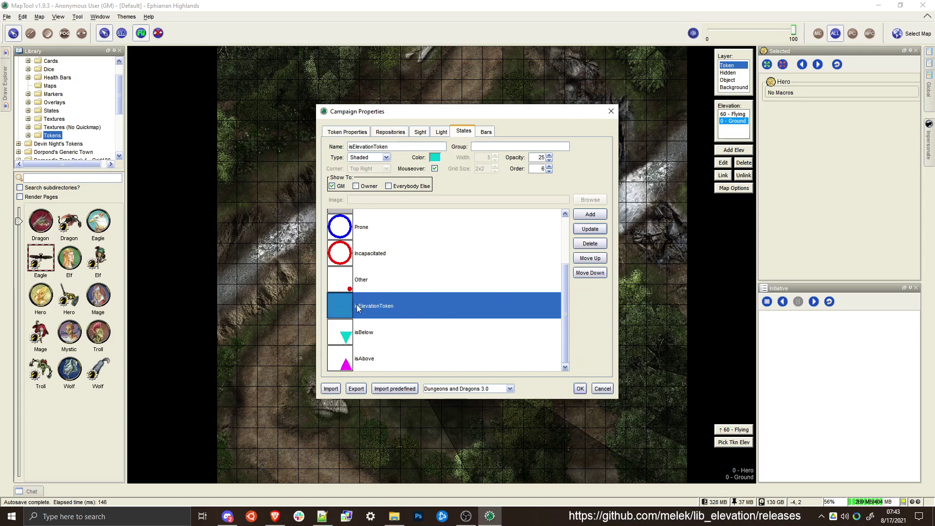
{"action": "left_click", "coordinate": [580, 388]}
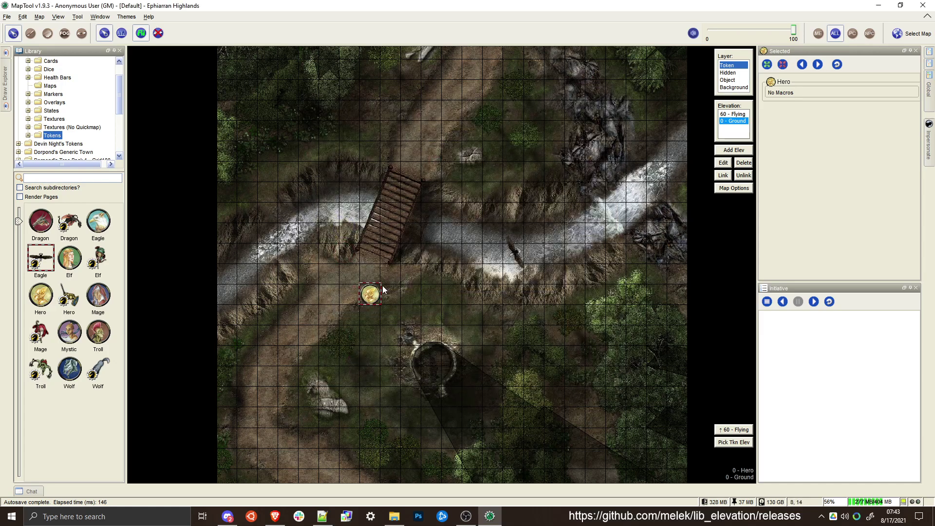
Switch the map to the Eagle token's Flying elevation and move the Eagle slightly west along the river
{"action": "mouse_move", "coordinate": [372, 297]}
{"action": "left_click", "coordinate": [517, 246]}
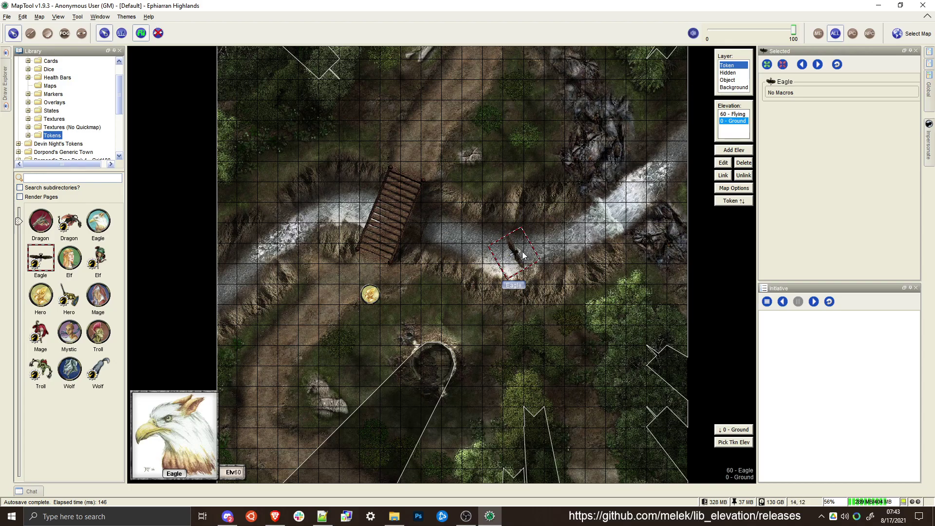
{"action": "left_click", "coordinate": [722, 202]}
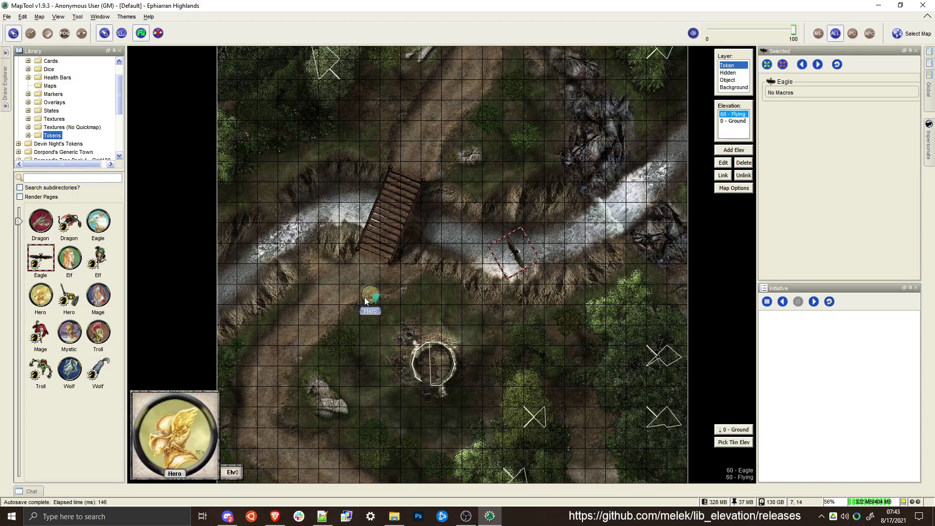
{"action": "scroll", "coordinate": [362, 299], "scroll_direction": "up", "scroll_amount": 2}
{"action": "scroll", "coordinate": [363, 299], "scroll_direction": "down", "scroll_amount": 4}
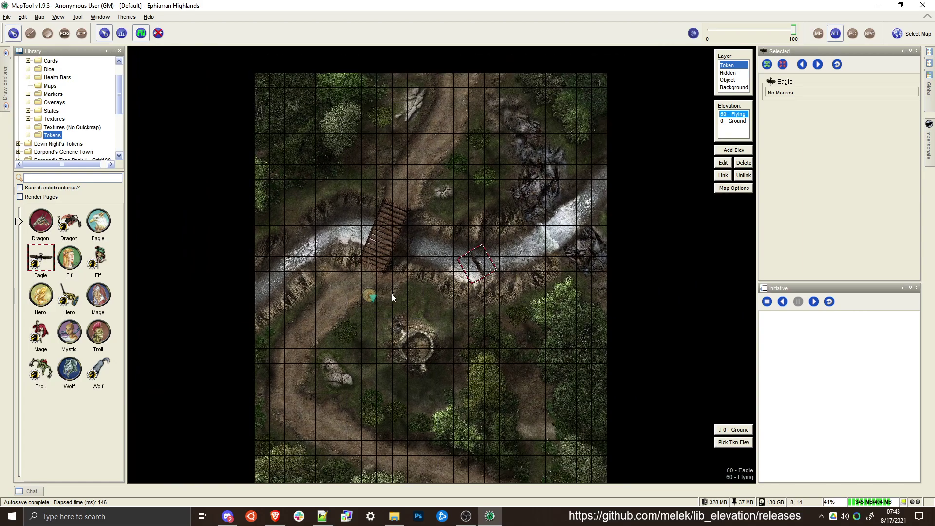
{"action": "left_click_drag", "start_coordinate": [482, 271], "coordinate": [468, 276]}
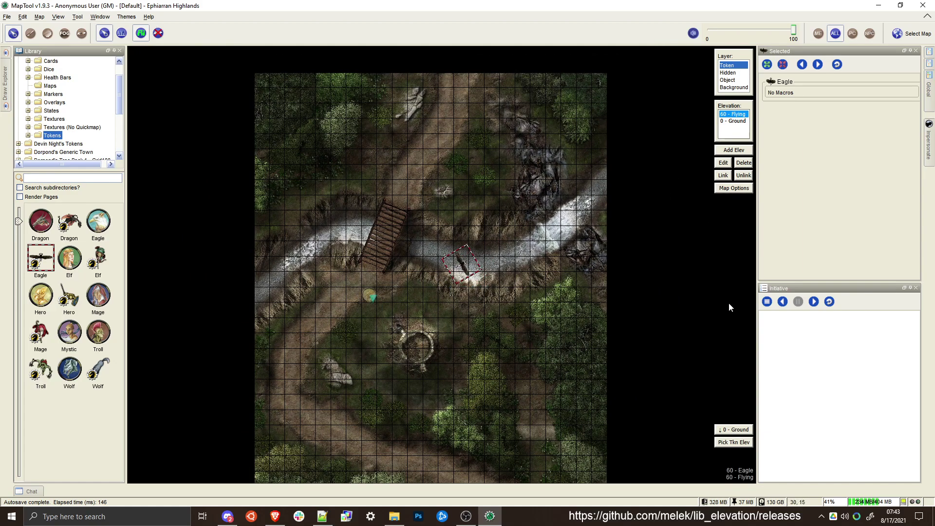
Switch the map to the Hero token's Ground elevation
{"action": "left_click", "coordinate": [370, 294]}
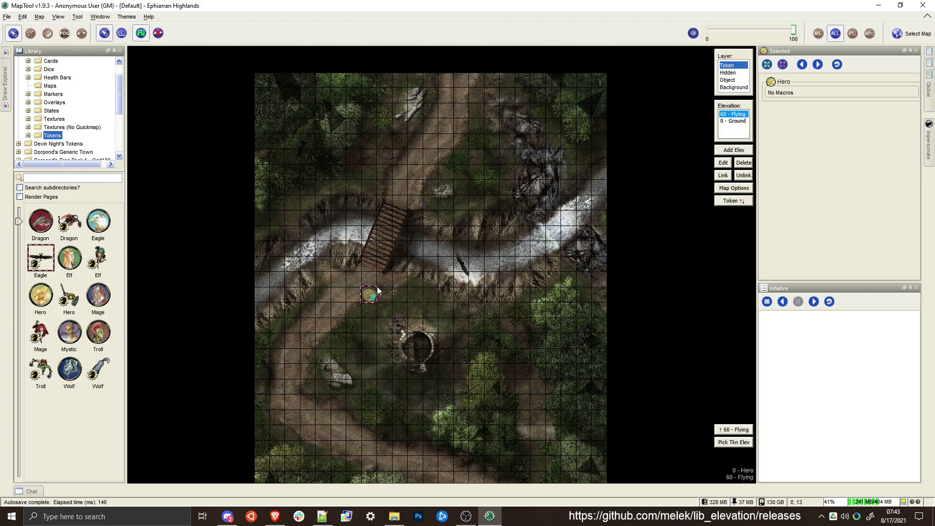
{"action": "left_click", "coordinate": [736, 201]}
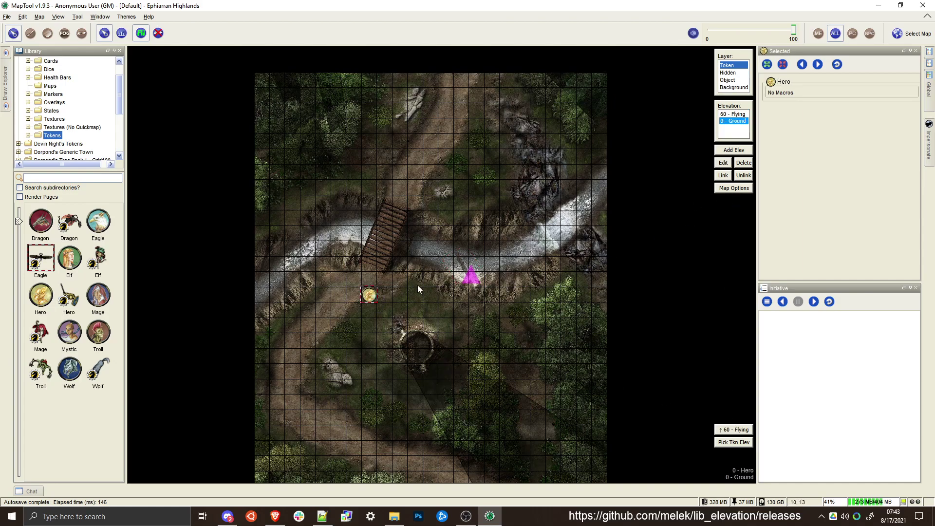
Set the Eagle token's size to Medium and save the token
{"action": "left_click", "coordinate": [474, 273]}
{"action": "scroll", "coordinate": [471, 273], "scroll_direction": "up", "scroll_amount": 6}
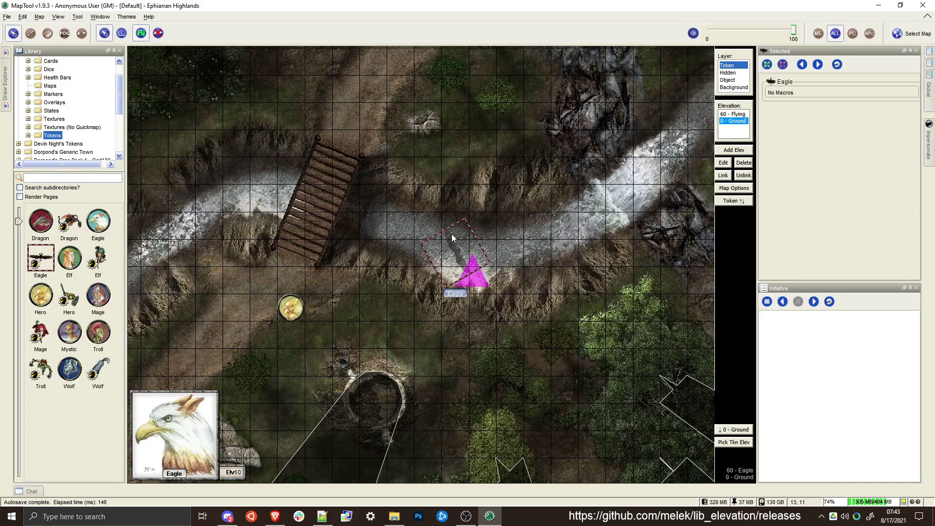
{"action": "double_click", "coordinate": [452, 234]}
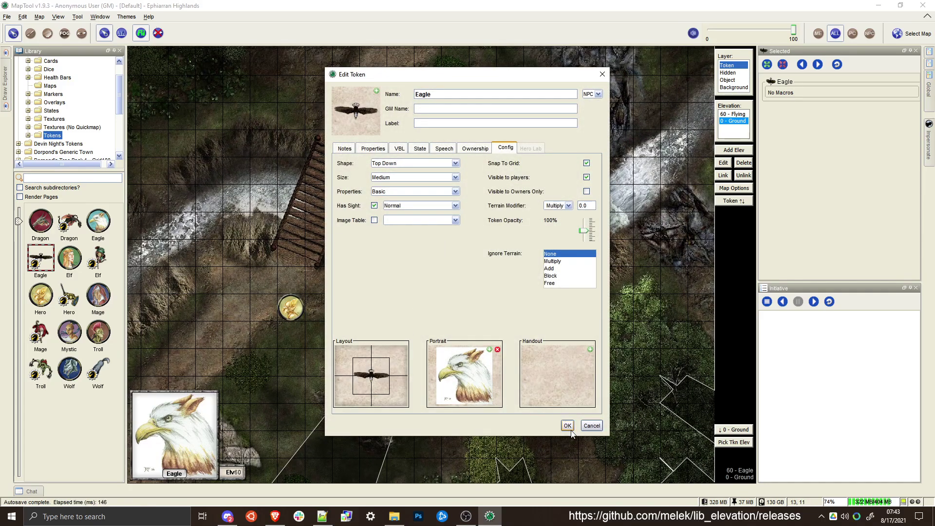
{"action": "left_click", "coordinate": [567, 425]}
{"action": "scroll", "coordinate": [456, 255], "scroll_direction": "down", "scroll_amount": 4, "text": "shift"}
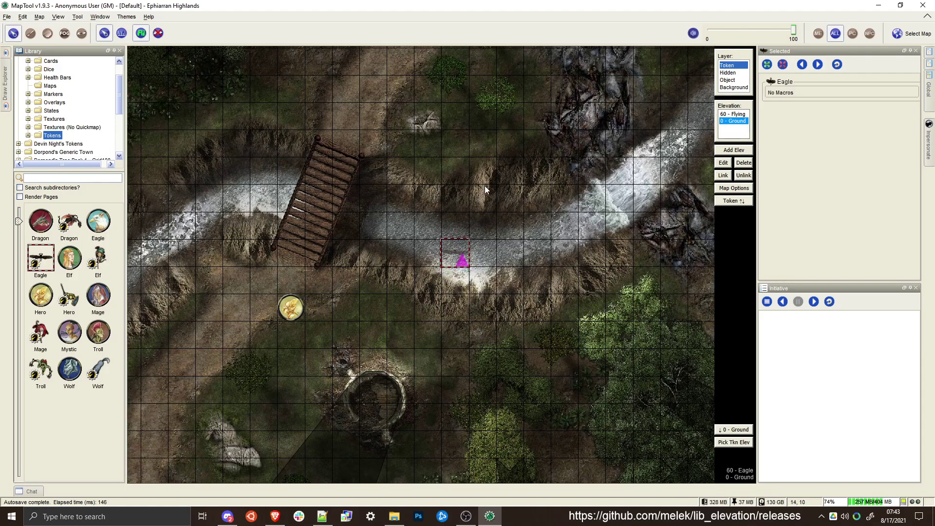
Move the Hero token across the river to the grass northeast of the bridge
{"action": "scroll", "coordinate": [317, 261], "scroll_direction": "down", "scroll_amount": 5}
{"action": "left_click", "coordinate": [301, 290]}
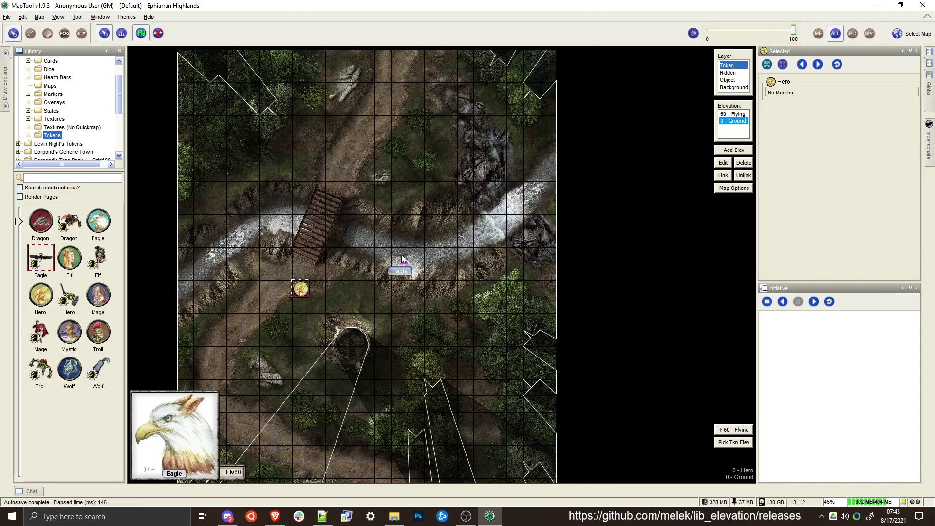
{"action": "left_click", "coordinate": [399, 256]}
{"action": "left_click", "coordinate": [601, 178]}
{"action": "left_click", "coordinate": [304, 289]}
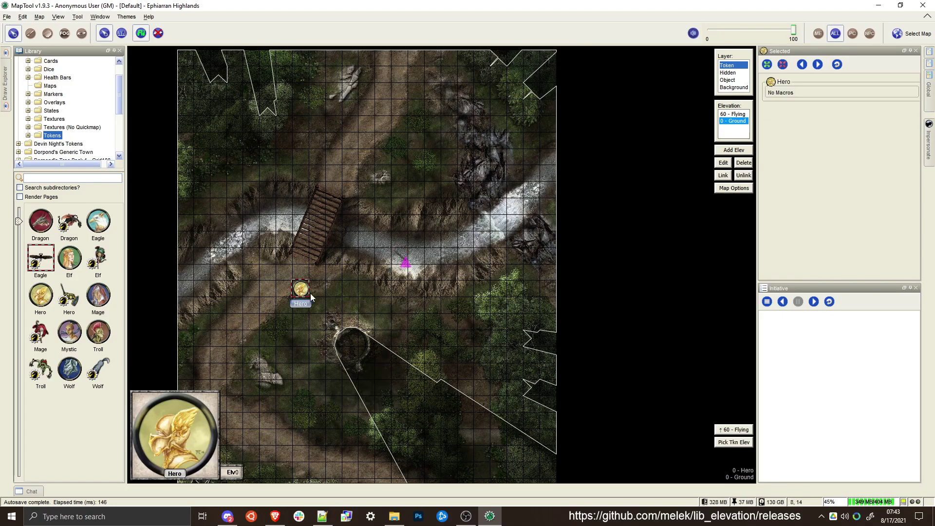
{"action": "left_click_drag", "start_coordinate": [303, 287], "coordinate": [415, 173]}
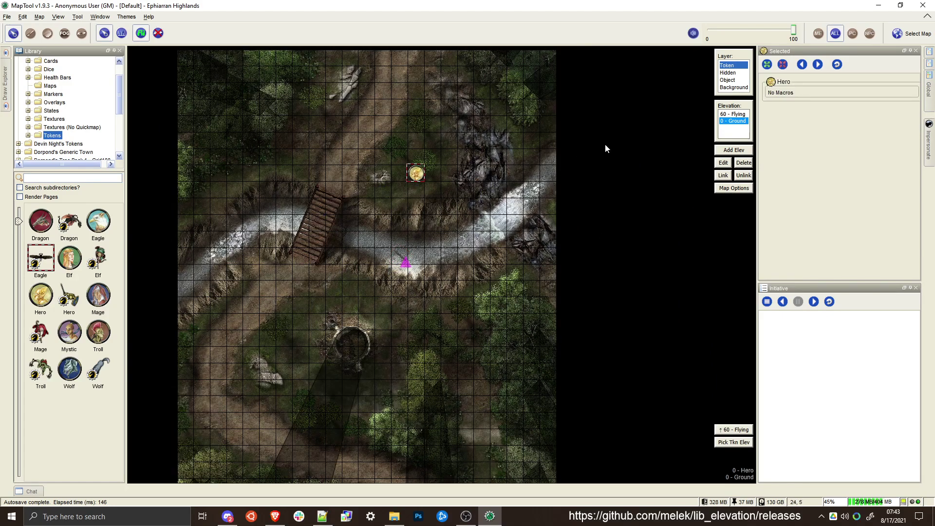
Switch the map elevation to Flying and back to Ground, and move the Hero to the north bank west of the bridge
{"action": "left_click", "coordinate": [737, 115]}
{"action": "left_click", "coordinate": [737, 120]}
{"action": "left_click_drag", "start_coordinate": [413, 174], "coordinate": [218, 206]}
Add a new elevation named River at height -15, copying the current layer's VBL/MBL and leaving tokens unlinked and hidden
{"action": "left_click", "coordinate": [733, 150]}
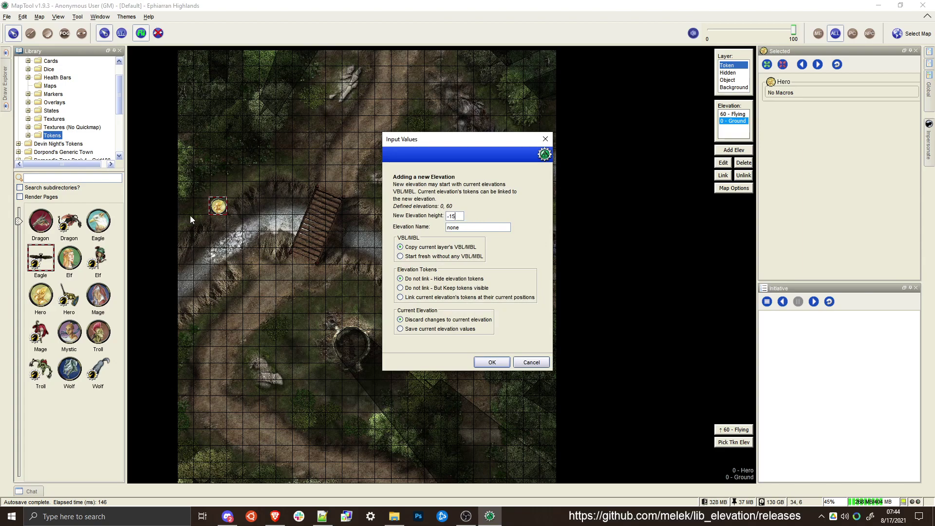
{"action": "left_click", "coordinate": [467, 228]}
{"action": "type", "text": "River"}
{"action": "left_click", "coordinate": [493, 362]}
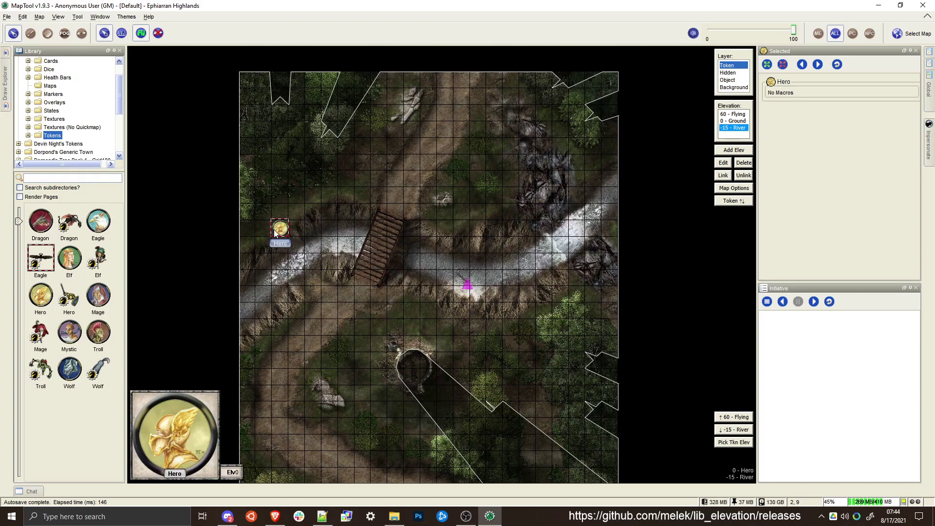
Switch between Ground and River elevations, ending on River, and move the Hero token two cells north, away from the riverbank
{"action": "mouse_move", "coordinate": [287, 226]}
{"action": "left_click", "coordinate": [728, 123]}
{"action": "left_click", "coordinate": [728, 127]}
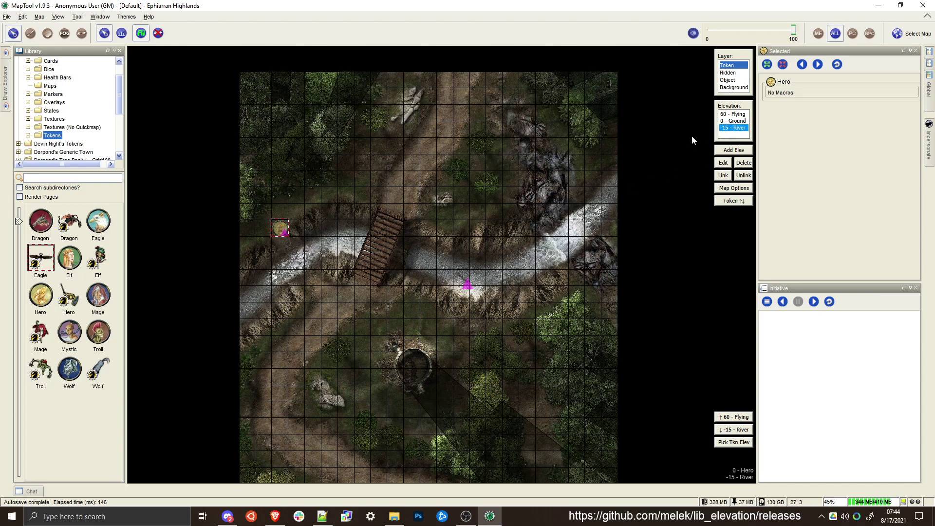
{"action": "scroll", "coordinate": [280, 227], "scroll_direction": "up", "scroll_amount": 3}
{"action": "scroll", "coordinate": [310, 276], "scroll_direction": "up", "scroll_amount": 2}
{"action": "scroll", "coordinate": [308, 277], "scroll_direction": "down", "scroll_amount": 4}
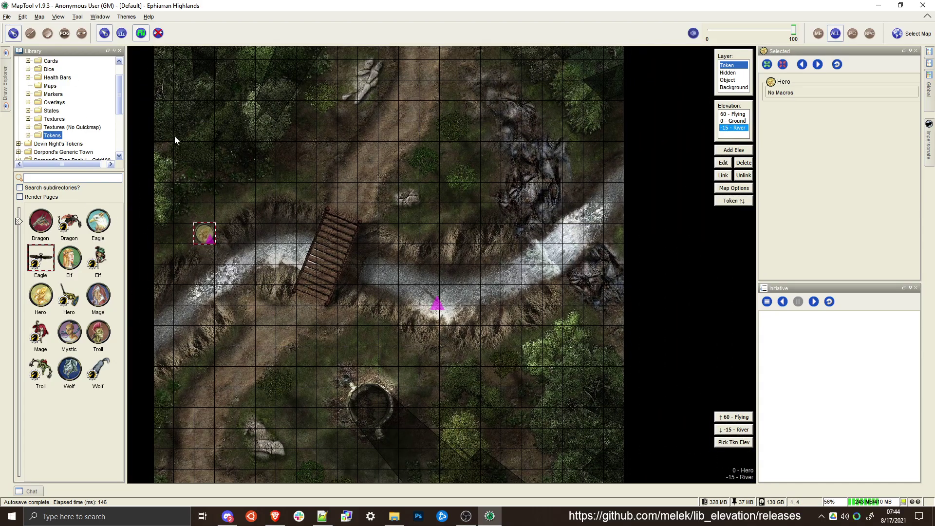
{"action": "left_click_drag", "start_coordinate": [204, 234], "coordinate": [225, 193]}
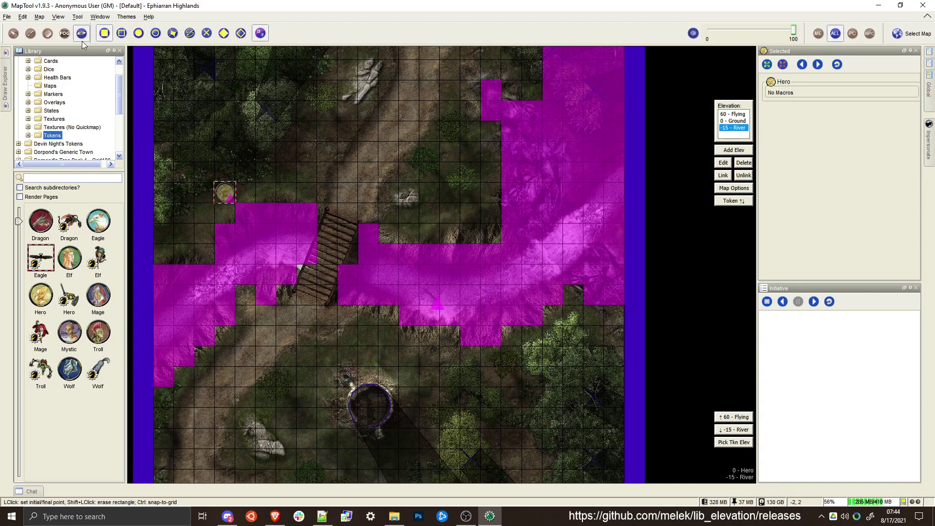
{"action": "scroll", "coordinate": [350, 268], "scroll_direction": "down", "scroll_amount": 3}
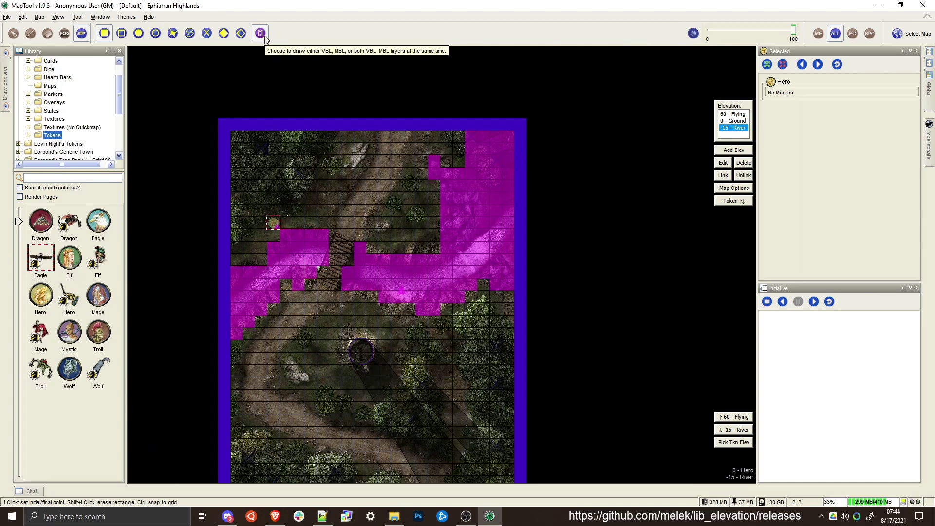
{"action": "left_click", "coordinate": [231, 131]}
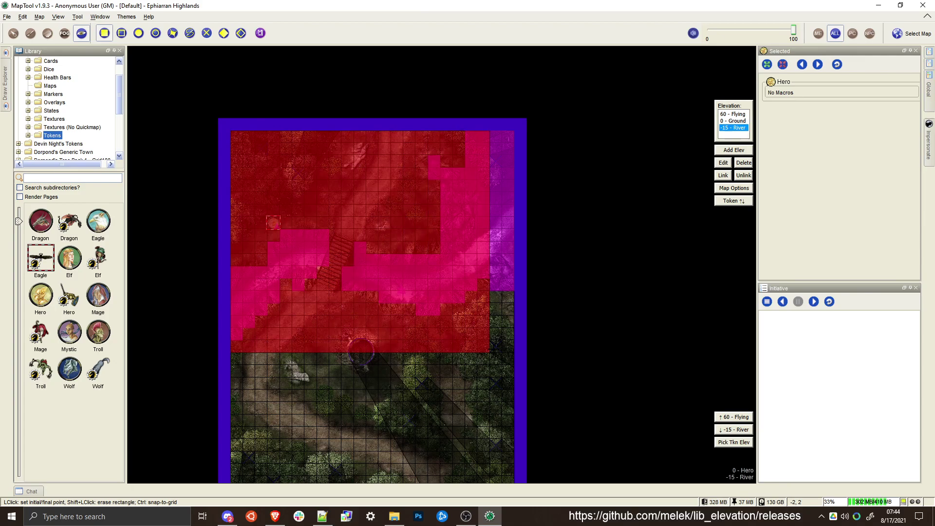
{"action": "key", "text": "Escape"}
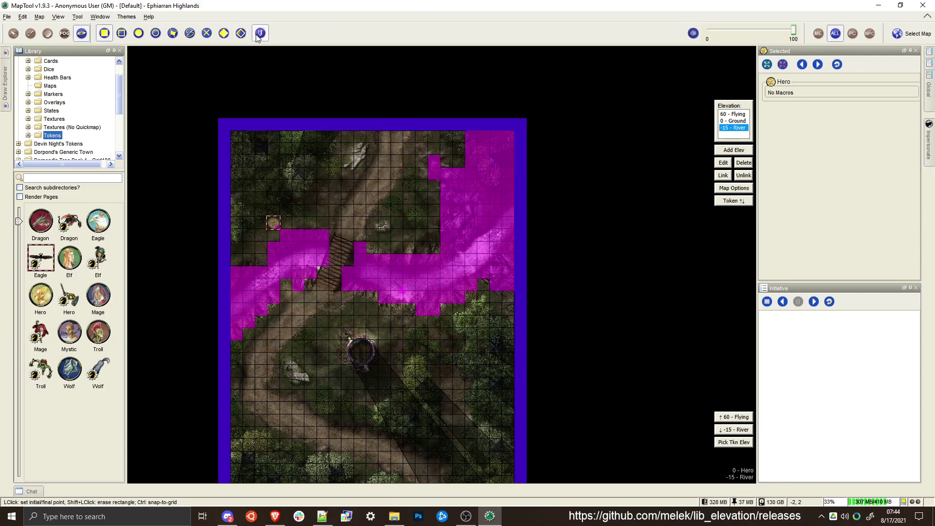
Draw a short vision-blocking polyline along the river's north bank, starting at the map's west edge
{"action": "scroll", "coordinate": [332, 301], "scroll_direction": "up", "scroll_amount": 1}
{"action": "scroll", "coordinate": [332, 301], "scroll_direction": "up", "scroll_amount": 10}
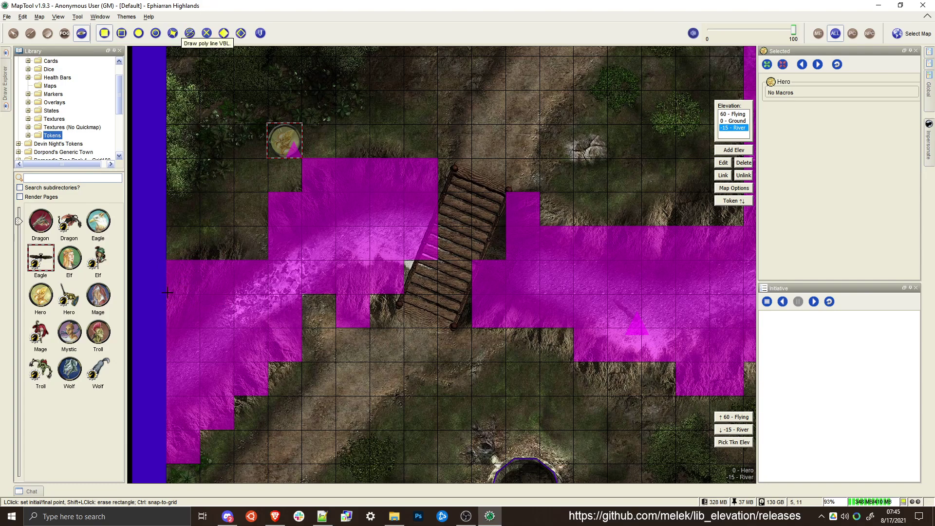
{"action": "left_click", "coordinate": [190, 33]}
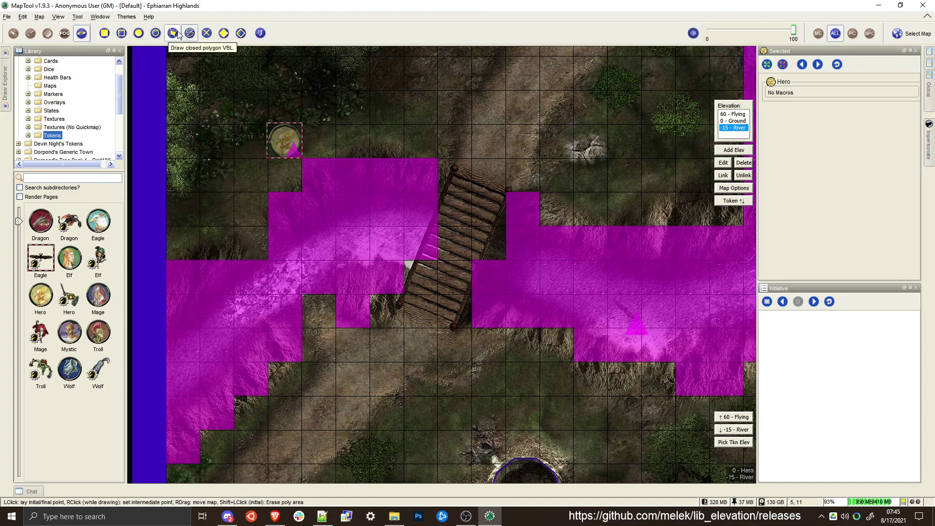
{"action": "left_click", "coordinate": [173, 291]}
{"action": "left_click", "coordinate": [231, 255]}
{"action": "left_click", "coordinate": [249, 270]}
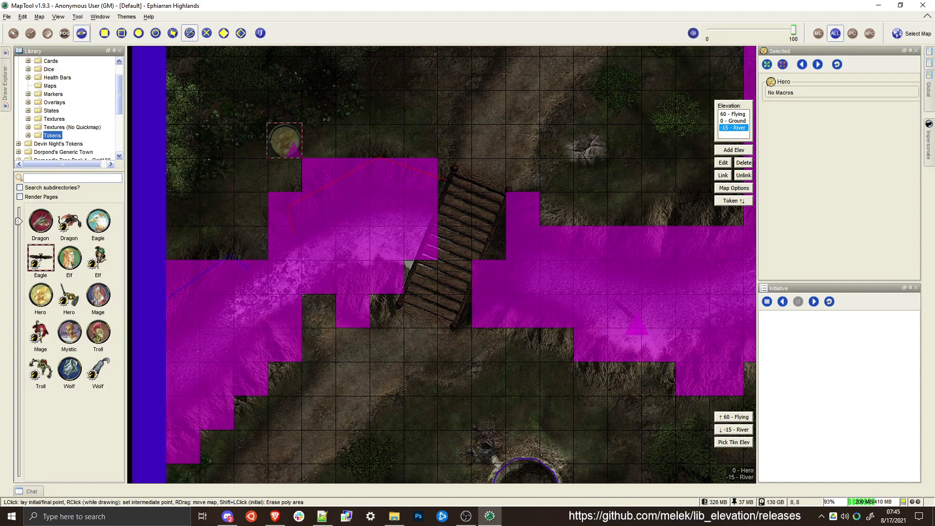
Draw a vision-blocking polyline along the north bank, from west of the bridge past it and up the rocks' western edge
{"action": "right_click", "coordinate": [632, 230]}
{"action": "scroll", "coordinate": [687, 211], "scroll_direction": "down", "scroll_amount": 7}
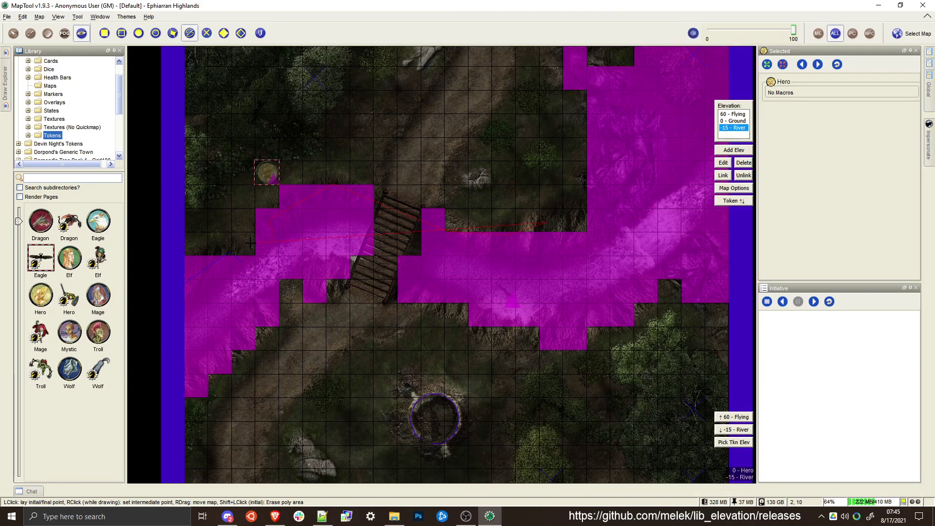
{"action": "scroll", "coordinate": [532, 185], "scroll_direction": "up", "scroll_amount": 7}
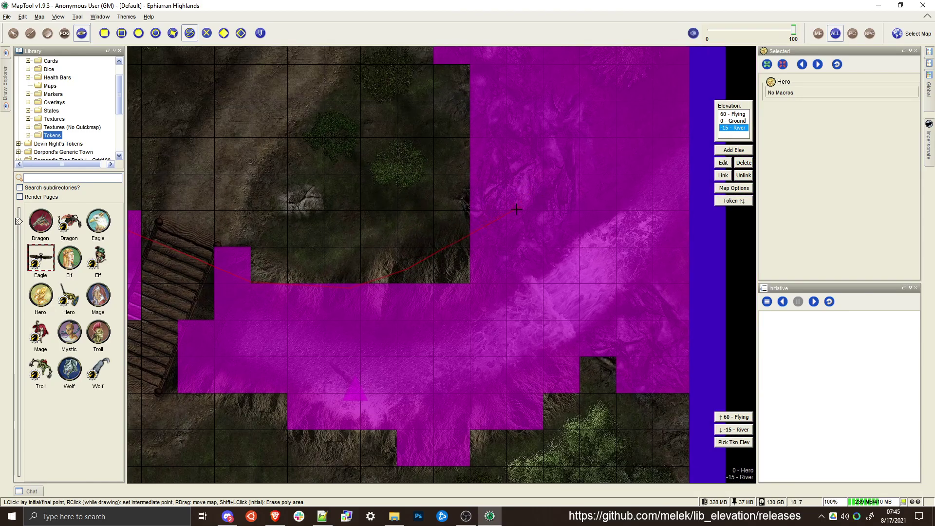
{"action": "right_click", "coordinate": [485, 235]}
{"action": "scroll", "coordinate": [497, 99], "scroll_direction": "down", "scroll_amount": 5}
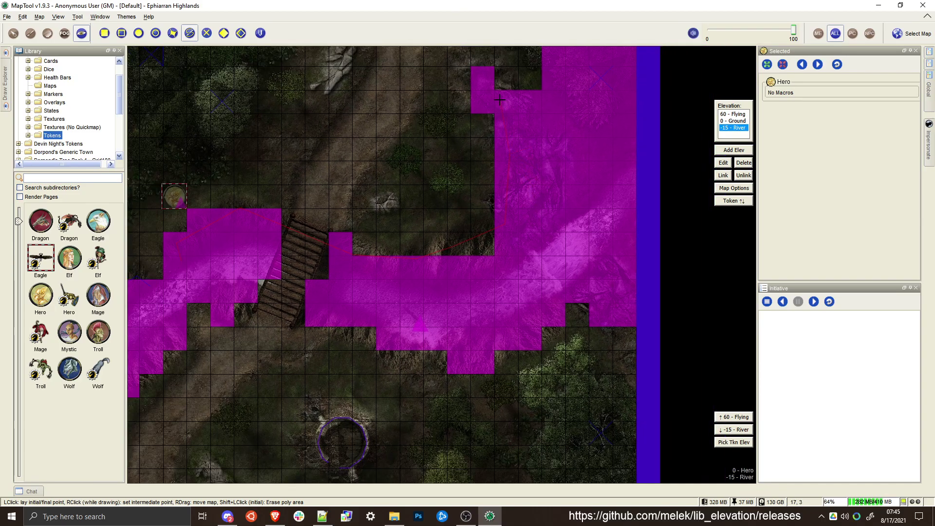
{"action": "right_click", "coordinate": [500, 100]}
Draw a vision-blocking polyline along the river's south bank from the map's east edge, under the bridge, to the west edge
{"action": "scroll", "coordinate": [618, 350], "scroll_direction": "up", "scroll_amount": 5}
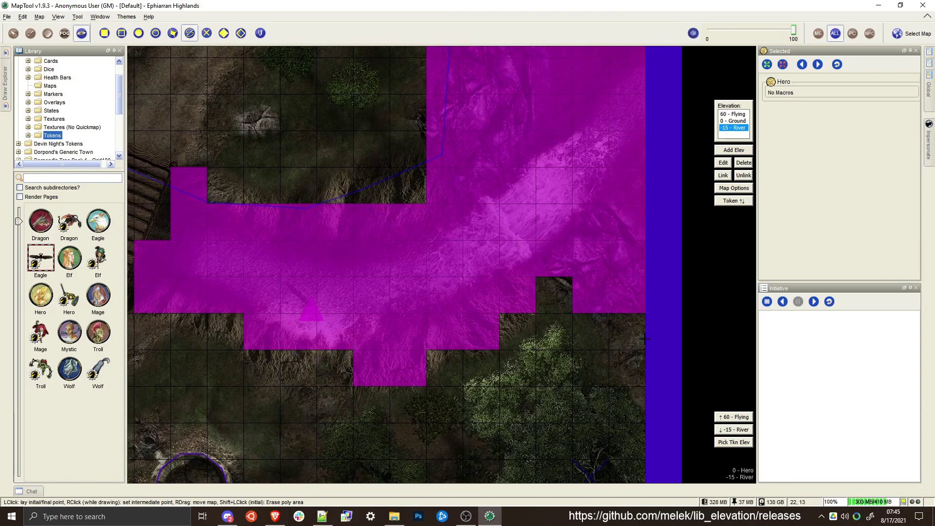
{"action": "right_click", "coordinate": [556, 263]}
{"action": "scroll", "coordinate": [549, 261], "scroll_direction": "down", "scroll_amount": 11}
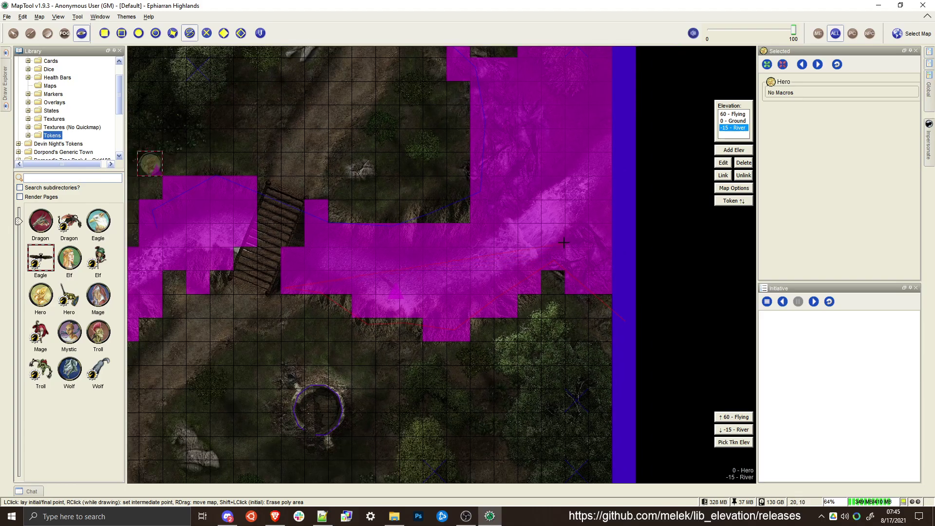
{"action": "scroll", "coordinate": [252, 255], "scroll_direction": "up", "scroll_amount": 7}
{"action": "scroll", "coordinate": [252, 255], "scroll_direction": "up", "scroll_amount": 4}
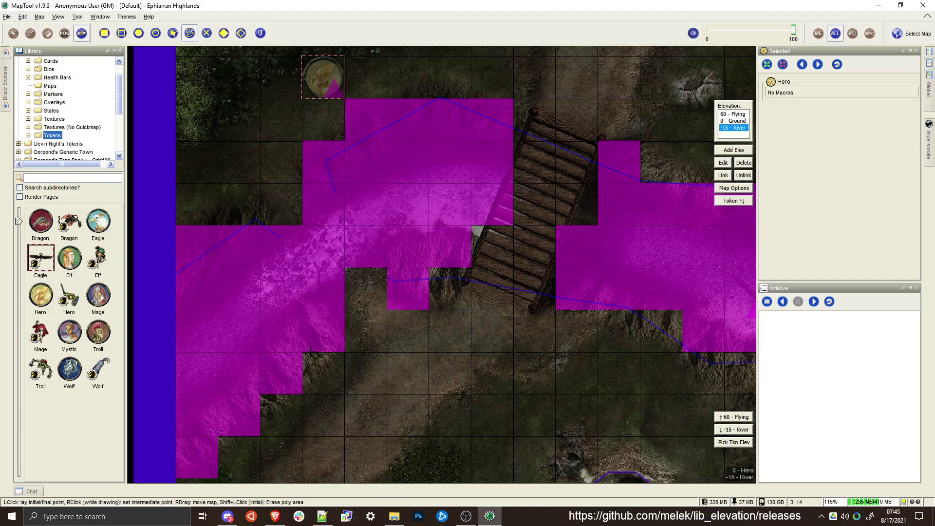
{"action": "left_click", "coordinate": [318, 348]}
{"action": "left_click", "coordinate": [189, 461]}
Draw a movement-blocking rectangle across the map's full width, from its top edge to below the round ruin
{"action": "scroll", "coordinate": [336, 283], "scroll_direction": "down", "scroll_amount": 1}
{"action": "scroll", "coordinate": [390, 204], "scroll_direction": "down", "scroll_amount": 16}
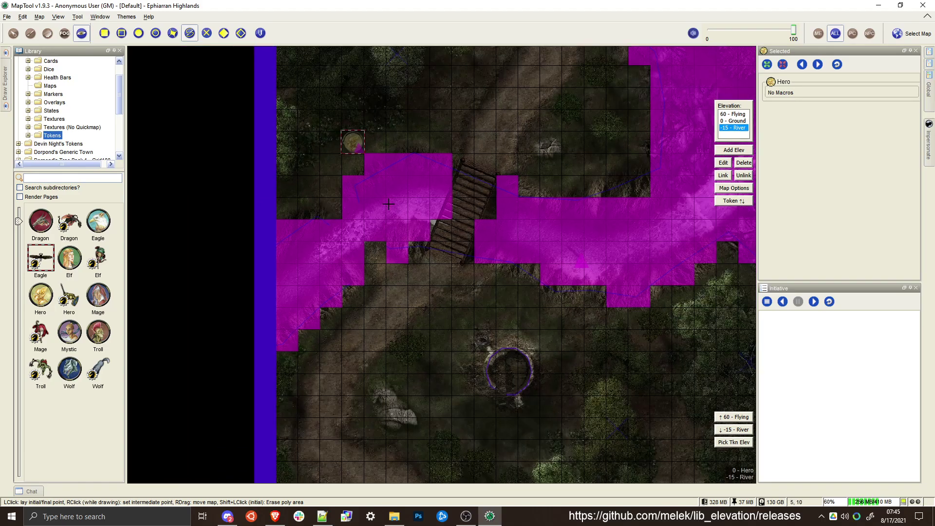
{"action": "left_click_drag", "start_coordinate": [390, 204], "coordinate": [355, 224]}
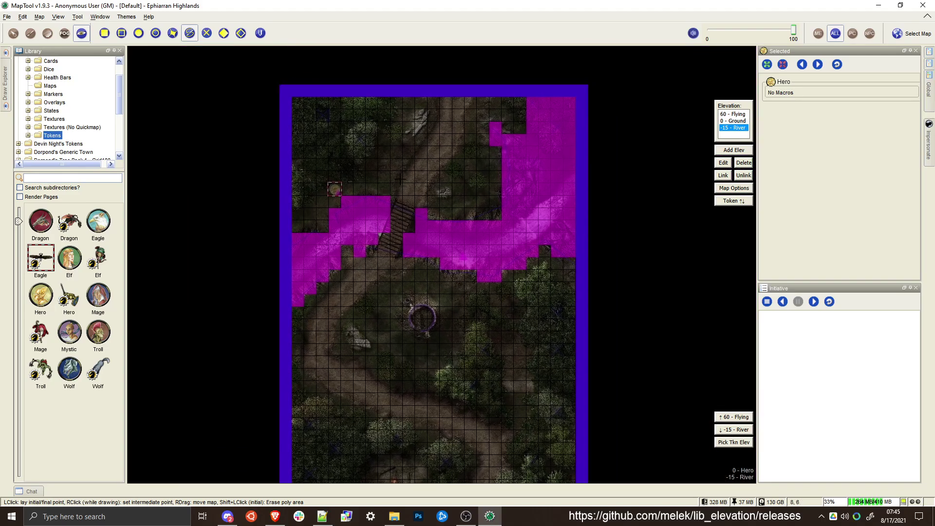
{"action": "left_click", "coordinate": [104, 33]}
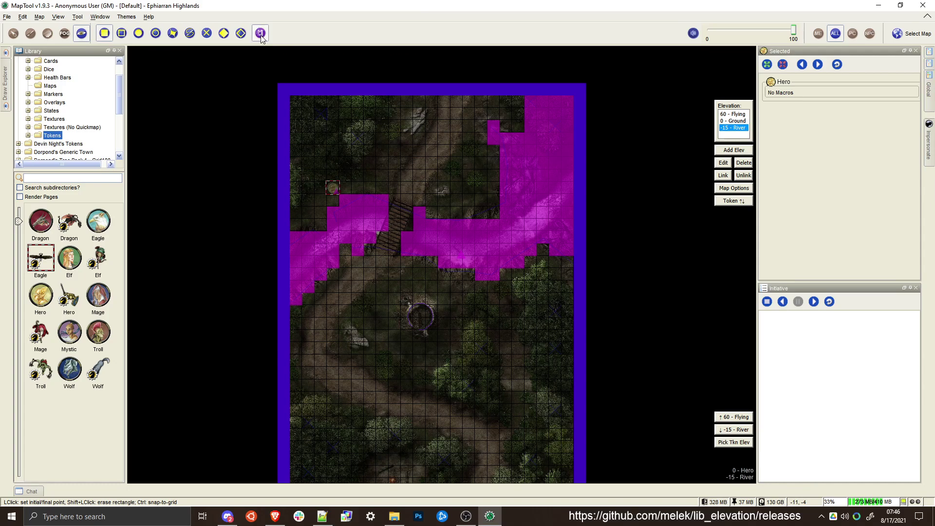
{"action": "left_click", "coordinate": [291, 94]}
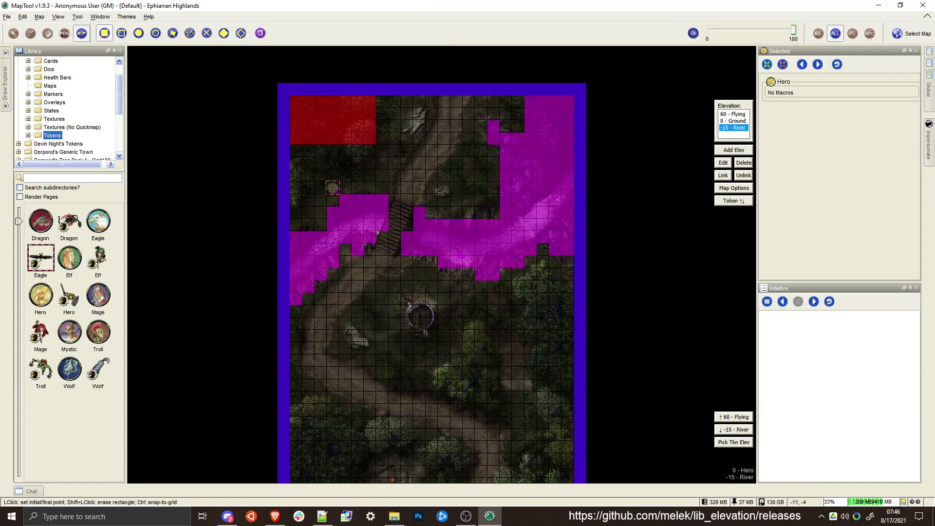
{"action": "left_click", "coordinate": [575, 381]}
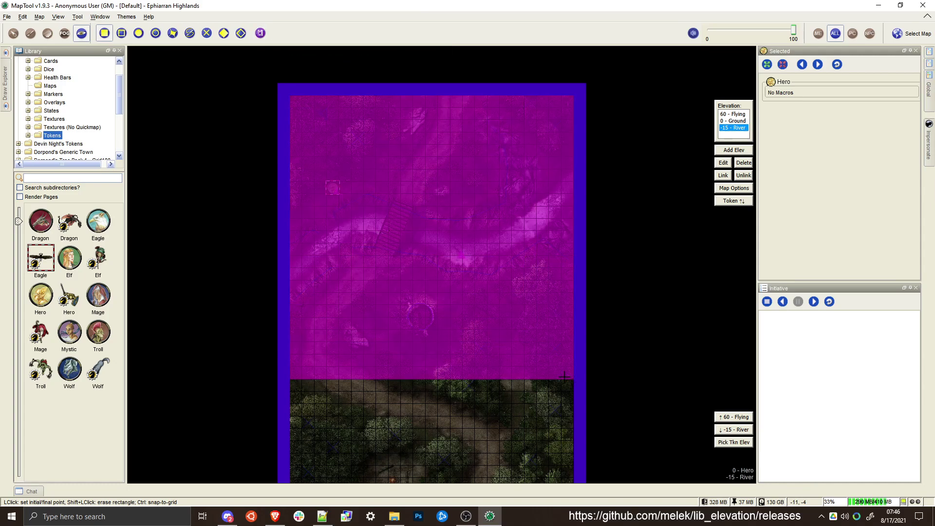
Erase the partial movement-blocking rectangle and draw one that covers the entire map
{"action": "left_click", "coordinate": [570, 378], "text": "shift"}
{"action": "left_click", "coordinate": [290, 95], "text": "shift"}
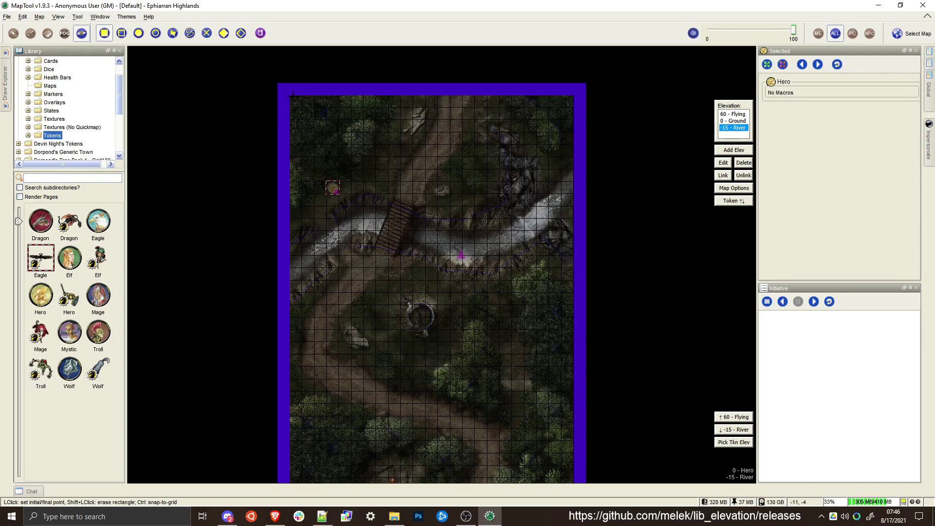
{"action": "left_click", "coordinate": [292, 93]}
{"action": "scroll", "coordinate": [322, 156], "scroll_direction": "down", "scroll_amount": 4}
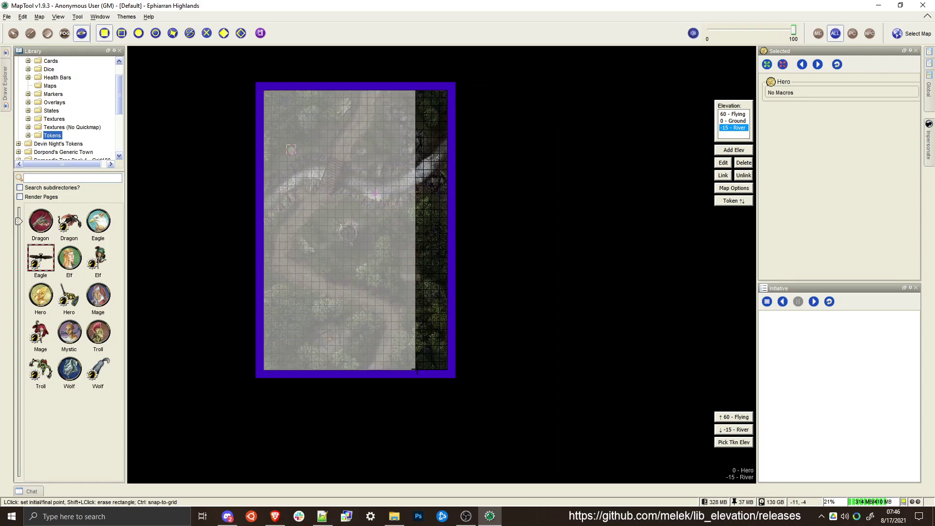
{"action": "left_click", "coordinate": [448, 370]}
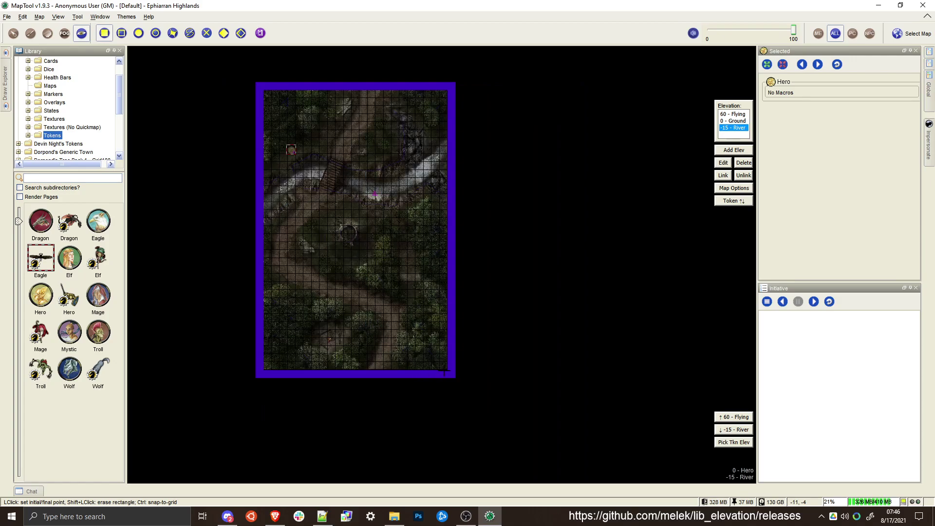
{"action": "left_click", "coordinate": [445, 370]}
{"action": "left_click", "coordinate": [266, 90]}
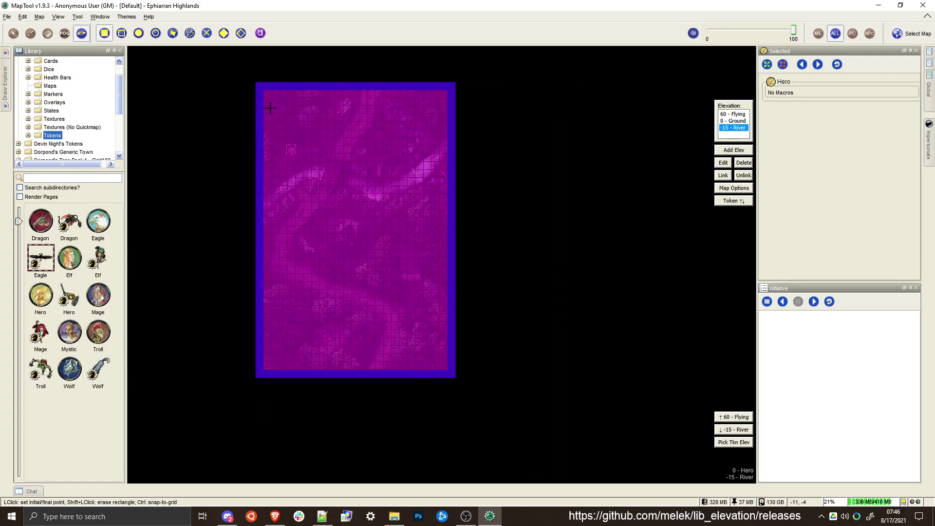
Erase movement blocking from the river squares at the map's west edge, continuing northeast up the riverbed
{"action": "scroll", "coordinate": [271, 119], "scroll_direction": "up", "scroll_amount": 14}
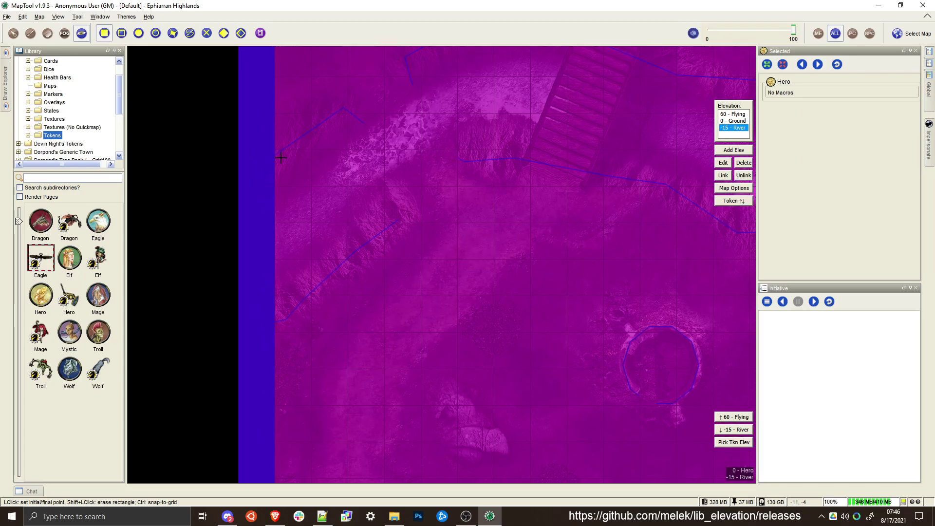
{"action": "left_click", "coordinate": [285, 169], "text": "shift"}
{"action": "left_click", "coordinate": [306, 253], "text": "shift"}
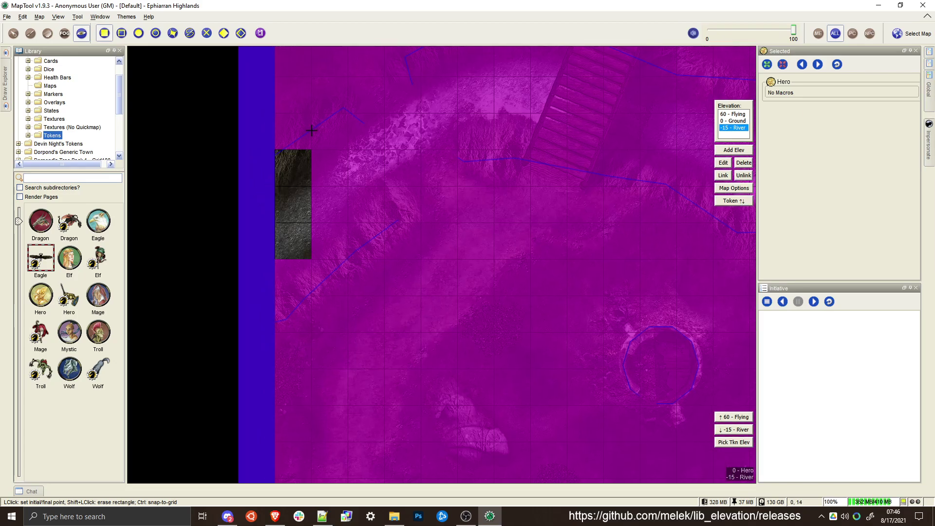
{"action": "left_click", "coordinate": [312, 112], "text": "shift"}
{"action": "key", "text": "Escape"}
{"action": "left_click", "coordinate": [277, 245], "text": "shift"}
{"action": "left_click", "coordinate": [348, 150], "text": "shift"}
{"action": "left_click", "coordinate": [347, 116], "text": "shift"}
{"action": "left_click", "coordinate": [384, 180], "text": "shift"}
Extend the movement opening northeast along the riverbed and onto the south bank squares west of the bridge
{"action": "left_click", "coordinate": [316, 181], "text": "shift"}
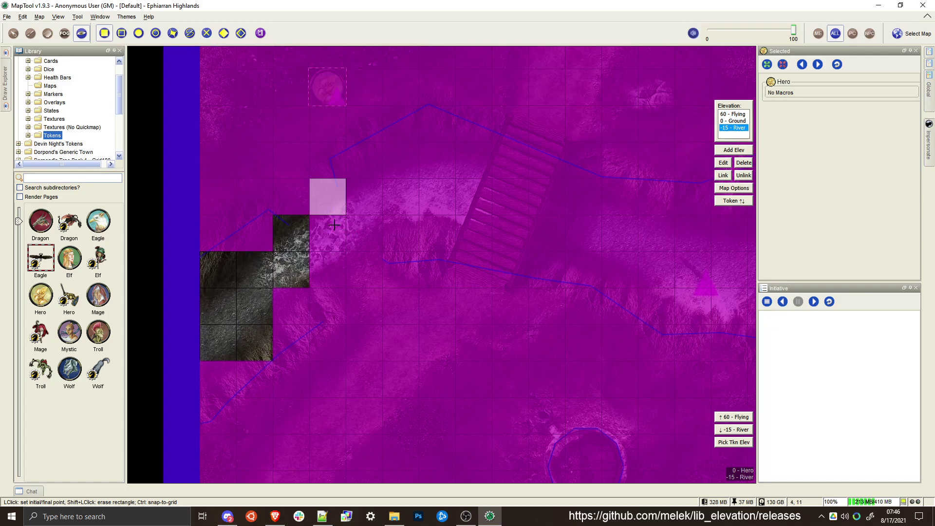
{"action": "left_click", "coordinate": [343, 285], "text": "shift"}
{"action": "left_click", "coordinate": [315, 210], "text": "shift"}
{"action": "left_click", "coordinate": [278, 183], "text": "shift"}
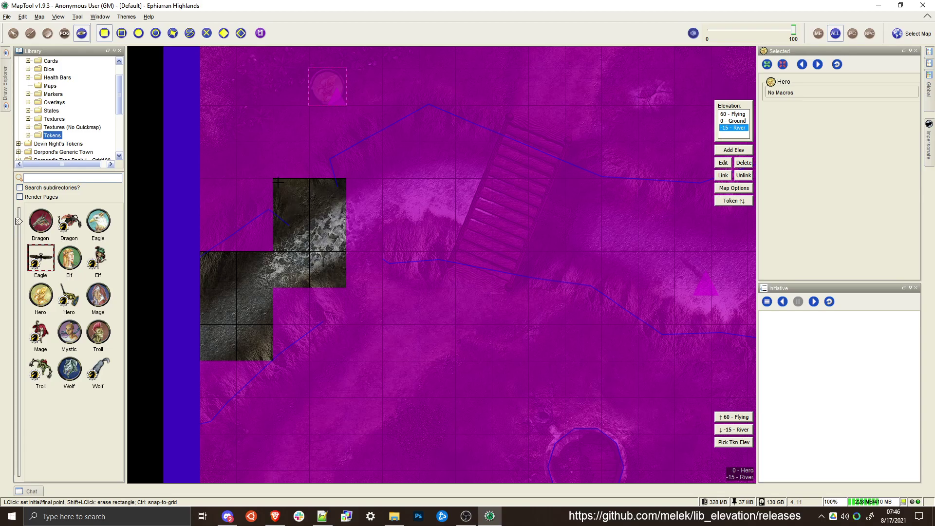
{"action": "left_click", "coordinate": [366, 310], "text": "shift"}
{"action": "left_click", "coordinate": [348, 261], "text": "shift"}
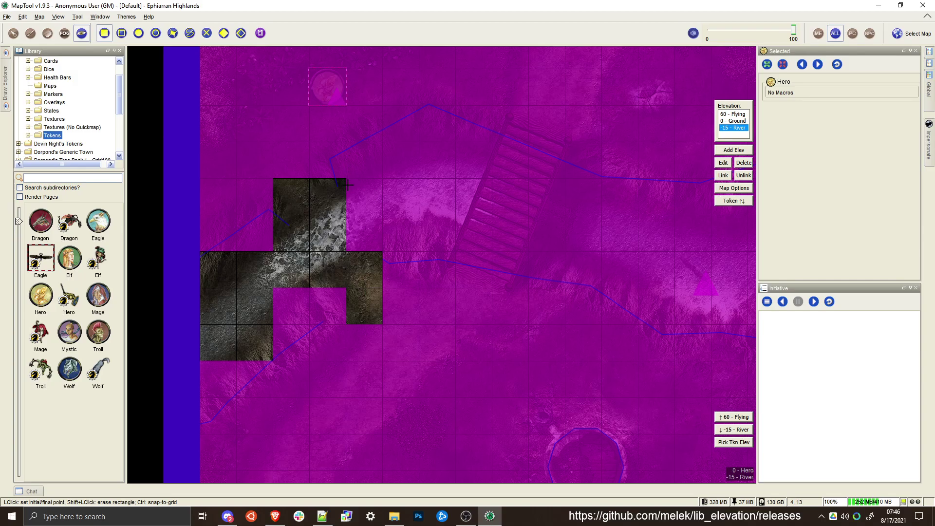
Erase movement blocking from the river squares leading up to the bridge and from the squares beneath it
{"action": "left_click", "coordinate": [348, 184], "text": "shift"}
{"action": "left_click", "coordinate": [557, 208], "text": "shift"}
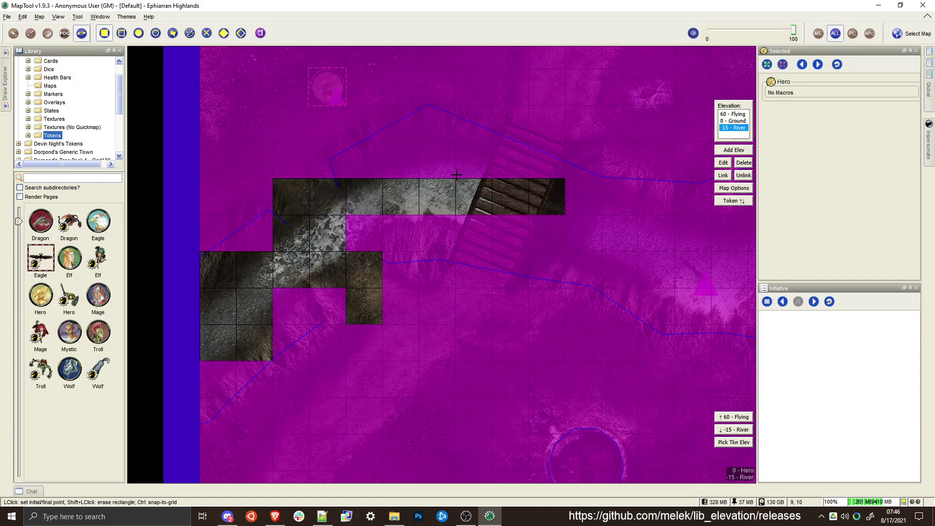
{"action": "left_click", "coordinate": [375, 157], "text": "ctrl+shift"}
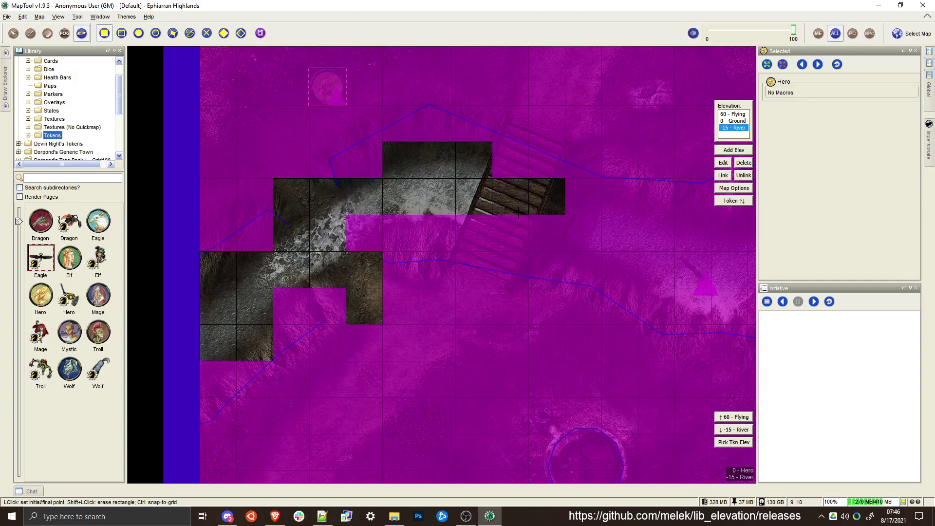
{"action": "left_click", "coordinate": [497, 219], "text": "ctrl+shift"}
{"action": "left_click", "coordinate": [560, 247], "text": "ctrl+shift"}
Erase movement blocking from the river squares east of the bridge, following the riverbed around the bend
{"action": "left_click_drag", "start_coordinate": [639, 232], "coordinate": [398, 222]}
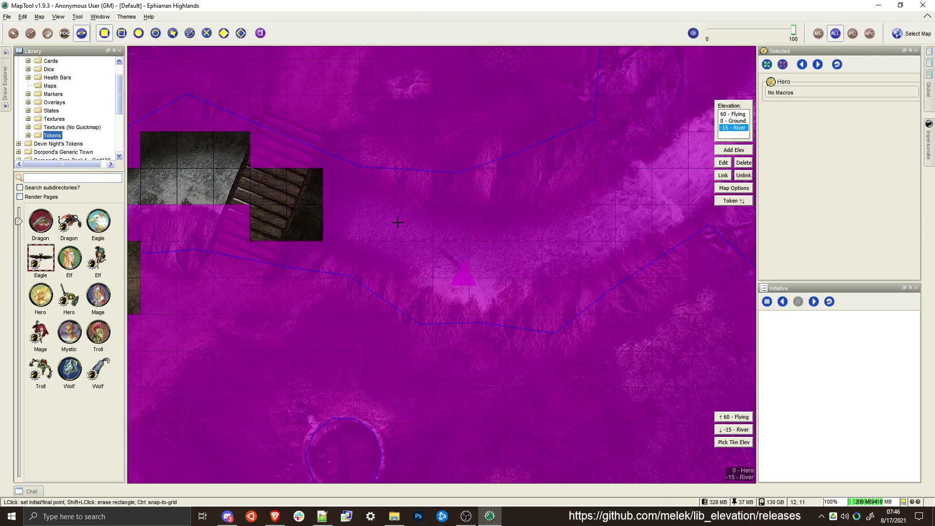
{"action": "left_click", "coordinate": [319, 178], "text": "shift"}
{"action": "left_click", "coordinate": [358, 224], "text": "shift"}
{"action": "left_click", "coordinate": [363, 216], "text": "shift"}
{"action": "left_click", "coordinate": [389, 267], "text": "shift"}
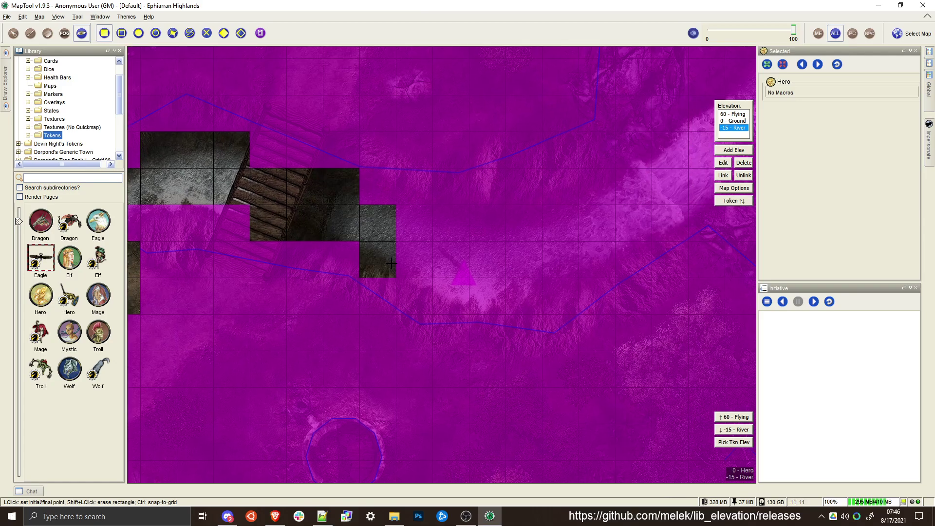
{"action": "left_click", "coordinate": [392, 265], "text": "shift"}
{"action": "left_click", "coordinate": [604, 212], "text": "shift"}
Extend the movement opening northeast along the riverbed to the start of the rapids
{"action": "left_click_drag", "start_coordinate": [651, 207], "coordinate": [505, 258]}
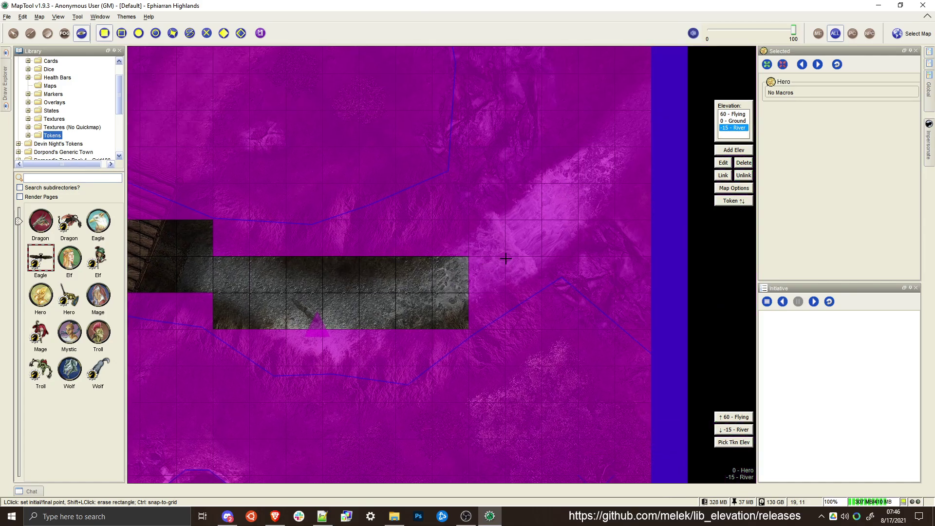
{"action": "left_click", "coordinate": [430, 264], "text": "shift"}
{"action": "left_click", "coordinate": [466, 227], "text": "shift"}
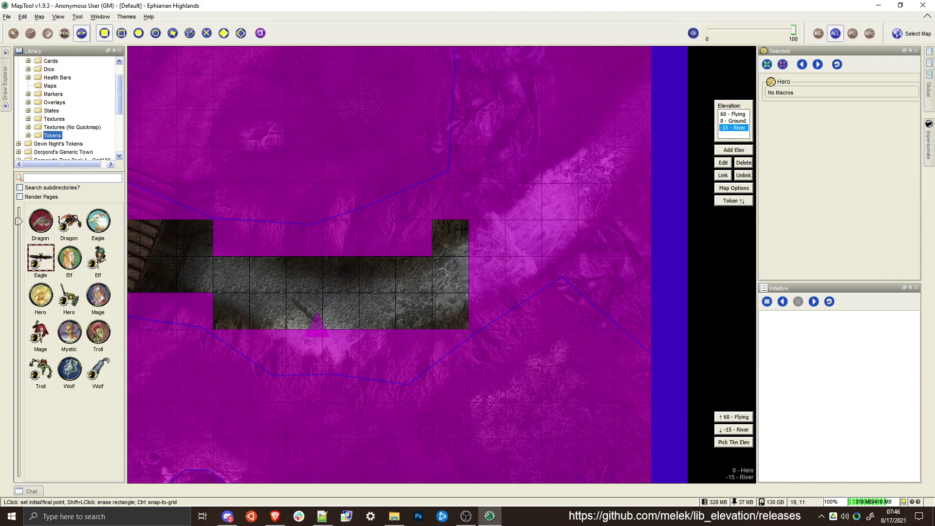
{"action": "left_click", "coordinate": [484, 247], "text": "shift"}
{"action": "left_click", "coordinate": [500, 249], "text": "shift"}
{"action": "left_click", "coordinate": [487, 271], "text": "shift"}
{"action": "left_click", "coordinate": [506, 278], "text": "shift"}
Erase movement blocking from the squares above the northeastern rocks, between the rocks and the map's north edge
{"action": "scroll", "coordinate": [520, 211], "scroll_direction": "down", "scroll_amount": 4}
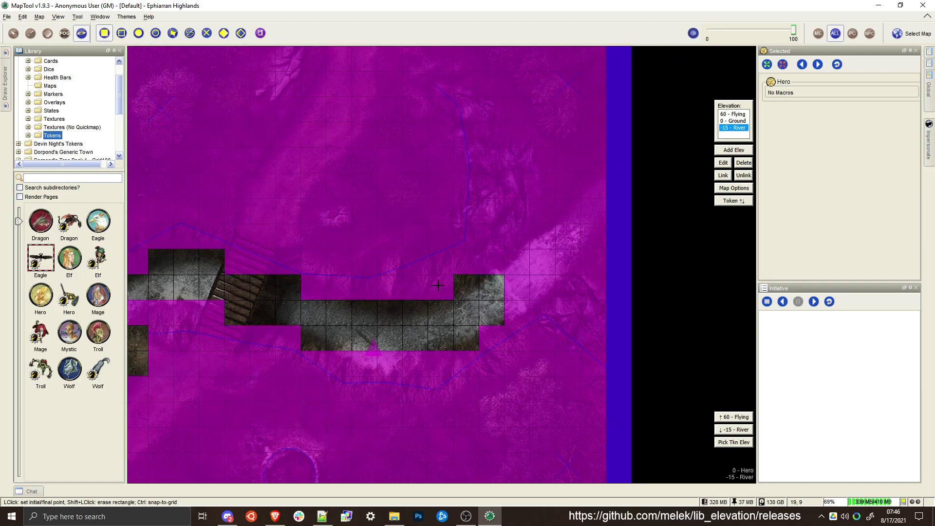
{"action": "left_click_drag", "start_coordinate": [438, 286], "coordinate": [327, 324]}
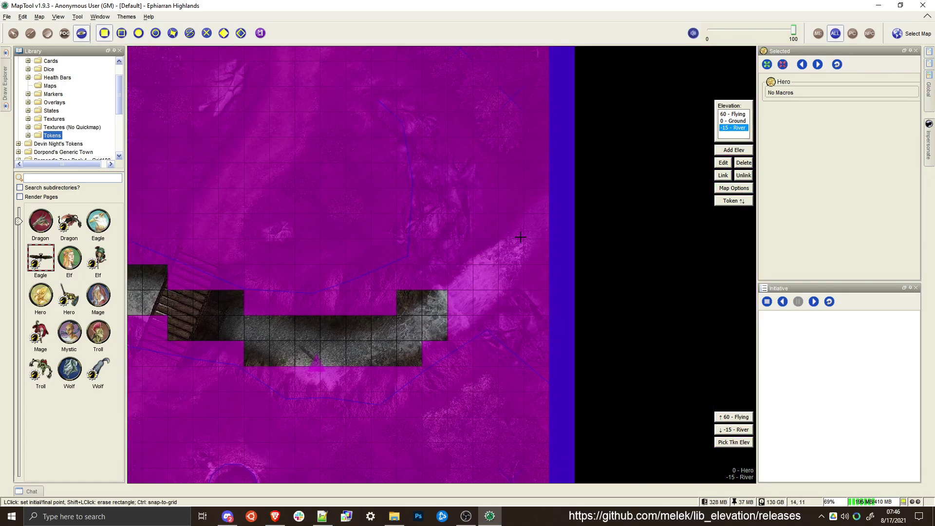
{"action": "left_click_drag", "start_coordinate": [233, 318], "coordinate": [285, 379]}
{"action": "left_click_drag", "start_coordinate": [444, 237], "coordinate": [430, 262]}
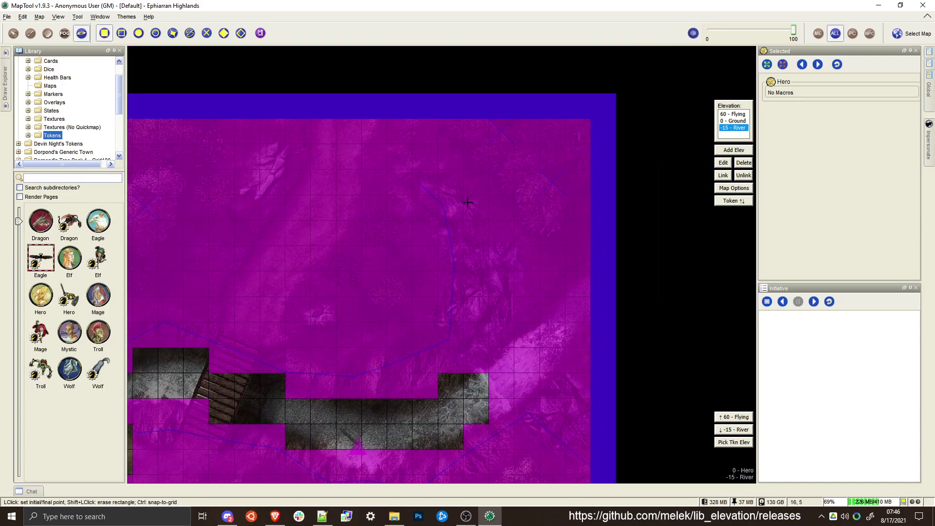
{"action": "left_click", "coordinate": [447, 186]}
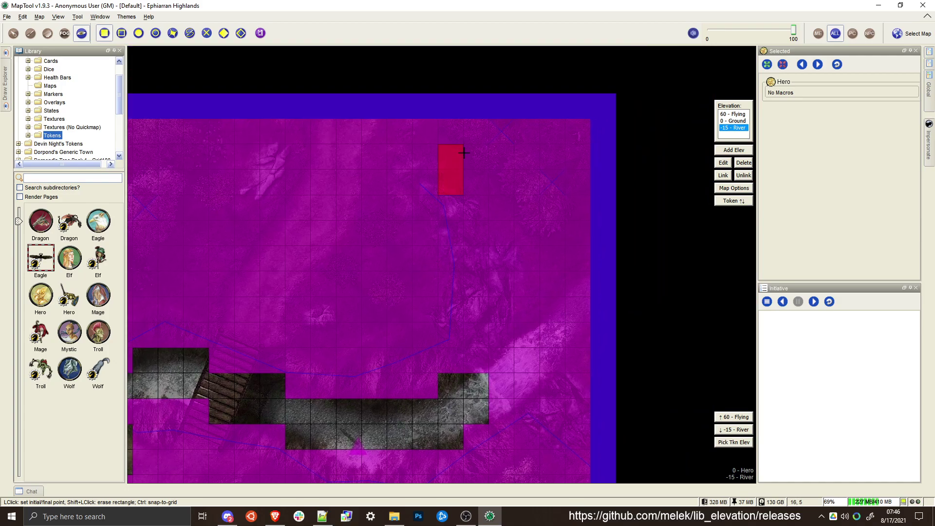
{"action": "left_click", "coordinate": [484, 174]}
{"action": "left_click", "coordinate": [470, 158]}
{"action": "left_click", "coordinate": [485, 125]}
{"action": "left_click", "coordinate": [492, 122]}
{"action": "left_click", "coordinate": [510, 220]}
{"action": "left_click", "coordinate": [464, 180]}
{"action": "left_click", "coordinate": [482, 214]}
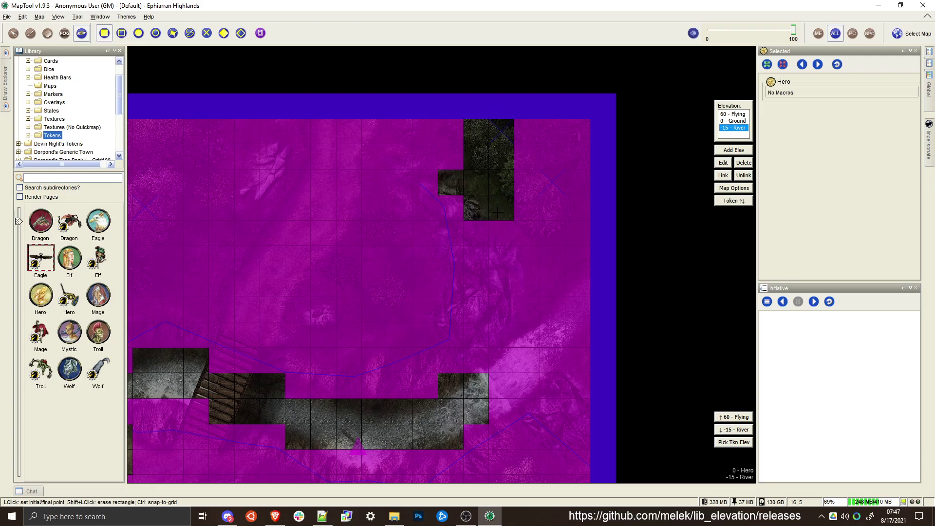
Extend the northeastern movement opening one square south and one square east along the map's north edge
{"action": "left_click", "coordinate": [498, 224]}
{"action": "left_click", "coordinate": [512, 239]}
{"action": "left_click", "coordinate": [520, 141]}
{"action": "left_click", "coordinate": [534, 122]}
Erase movement blocking from one square on the river's north bank west of the bridge
{"action": "left_click_drag", "start_coordinate": [436, 270], "coordinate": [619, 223]}
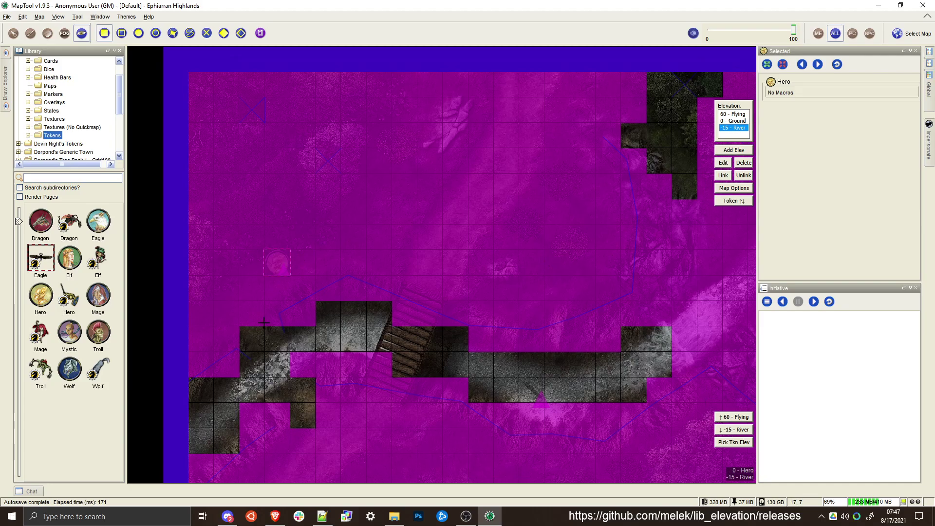
{"action": "left_click_drag", "start_coordinate": [264, 323], "coordinate": [301, 263]}
{"action": "left_click_drag", "start_coordinate": [379, 278], "coordinate": [318, 268]}
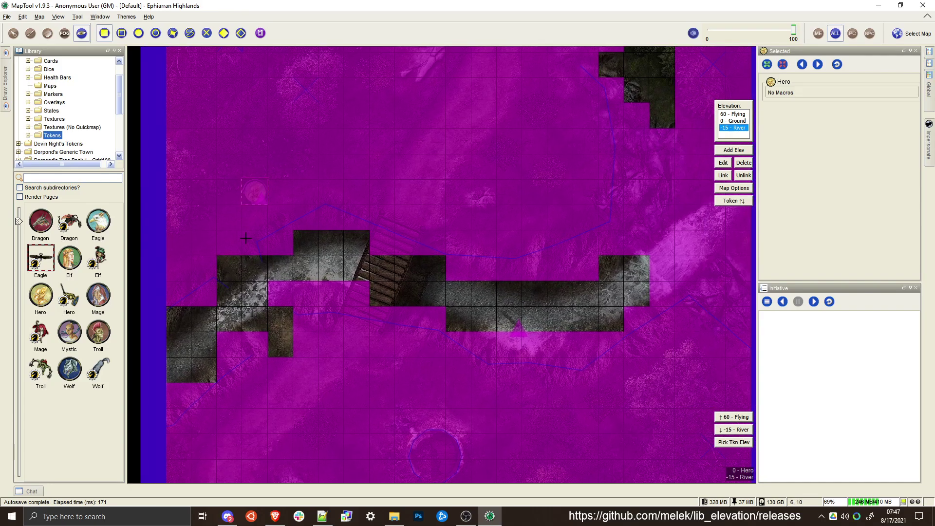
{"action": "left_click", "coordinate": [220, 232]}
{"action": "left_click", "coordinate": [238, 255]}
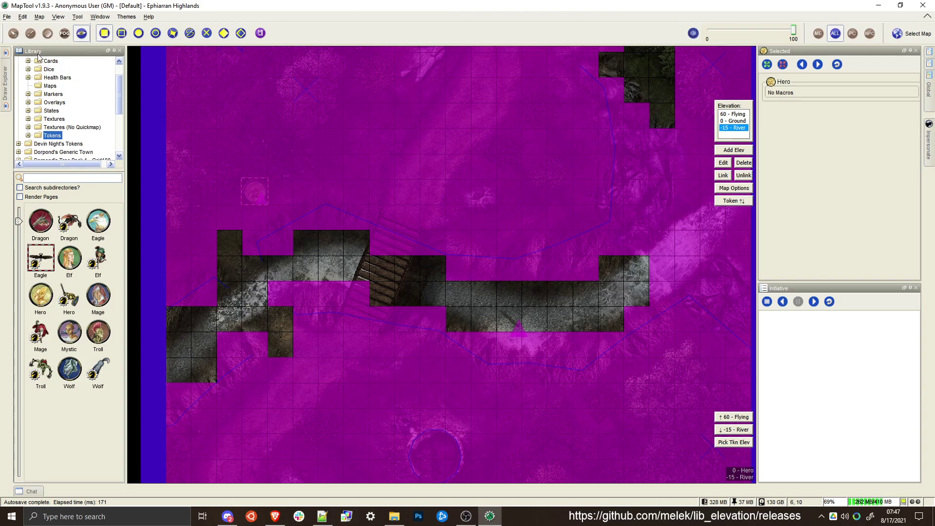
Move the Hero token into the river west of the bridge and lower it to the -15 River elevation
{"action": "left_click", "coordinate": [13, 33]}
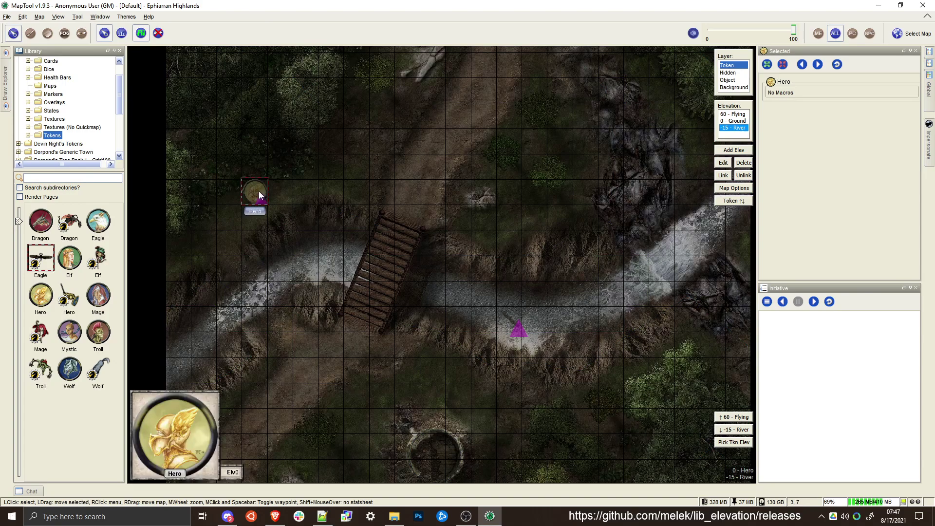
{"action": "left_click_drag", "start_coordinate": [259, 191], "coordinate": [258, 293]}
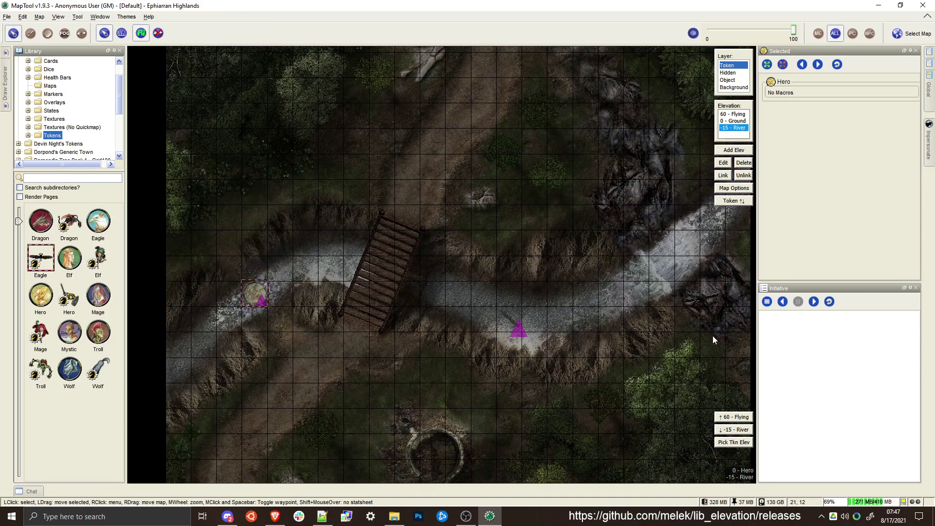
{"action": "left_click", "coordinate": [728, 429]}
Move the Hero token along the river to the east side of the bridge and compare the Ground and River elevation views
{"action": "mouse_move", "coordinate": [246, 296]}
{"action": "left_click_drag", "start_coordinate": [246, 297], "coordinate": [560, 293]}
{"action": "left_click_drag", "start_coordinate": [552, 334], "coordinate": [463, 241]}
{"action": "scroll", "coordinate": [463, 240], "scroll_direction": "down", "scroll_amount": 2}
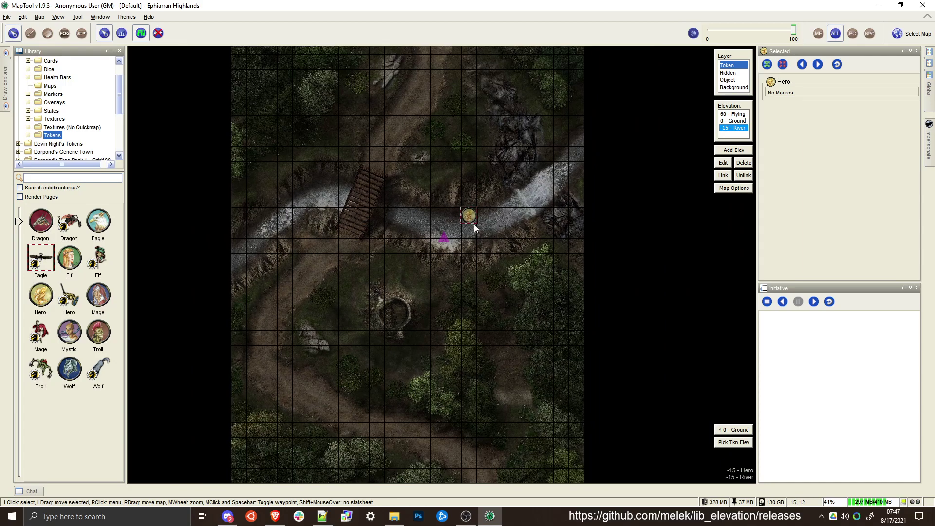
{"action": "mouse_move", "coordinate": [470, 222]}
{"action": "left_click", "coordinate": [725, 121]}
{"action": "left_click", "coordinate": [725, 128]}
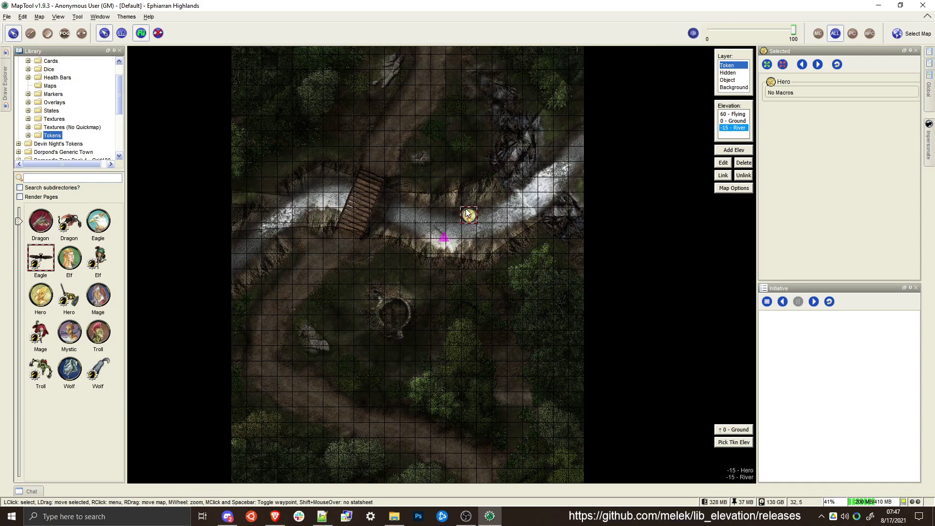
Check the Flying elevation, return to River and move the Hero token beneath the bridge
{"action": "left_click_drag", "start_coordinate": [468, 216], "coordinate": [387, 203]}
{"action": "scroll", "coordinate": [488, 225], "scroll_direction": "up", "scroll_amount": 7}
{"action": "left_click", "coordinate": [731, 114]}
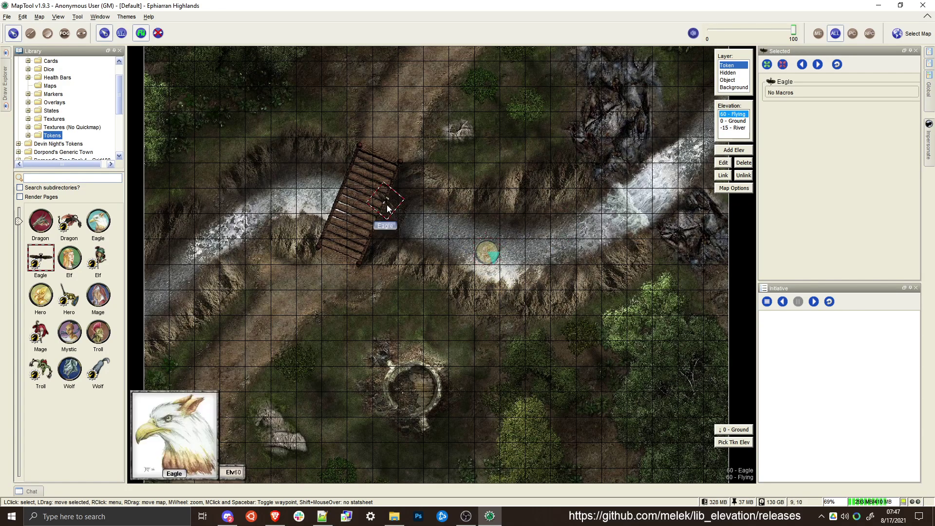
{"action": "left_click", "coordinate": [739, 128]}
{"action": "left_click_drag", "start_coordinate": [486, 251], "coordinate": [386, 223]}
{"action": "scroll", "coordinate": [466, 241], "scroll_direction": "up", "scroll_amount": 4}
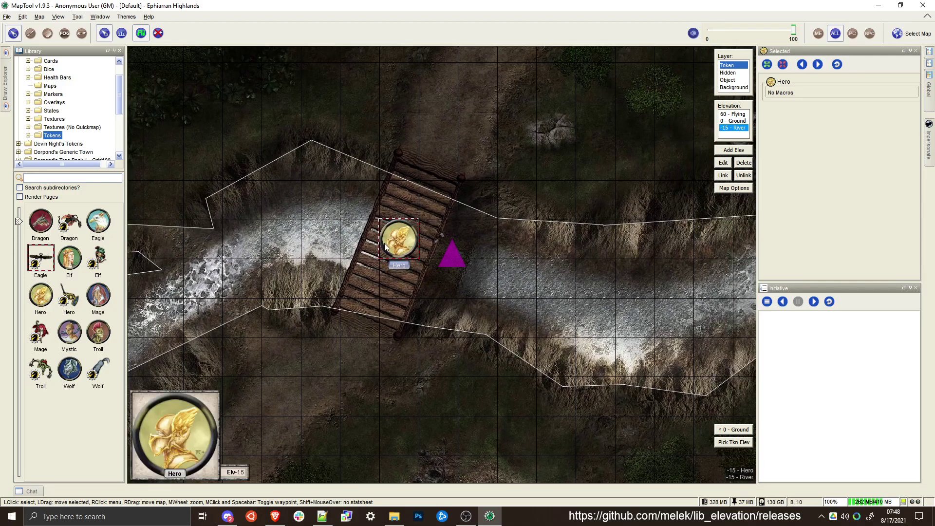
Show the contents of the Maps folder in the resource library
{"action": "scroll", "coordinate": [384, 245], "scroll_direction": "down", "scroll_amount": 1}
{"action": "left_click_drag", "start_coordinate": [469, 276], "coordinate": [377, 284]}
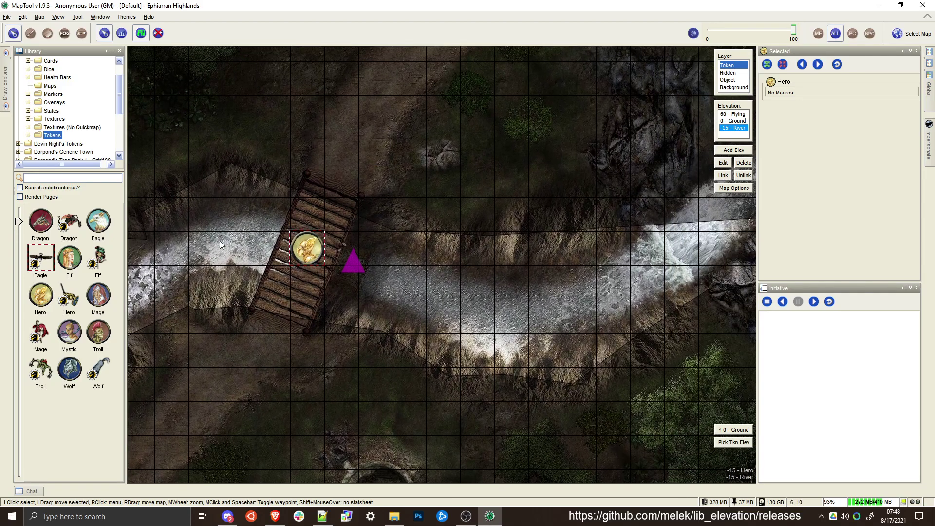
{"action": "left_click", "coordinate": [49, 85]}
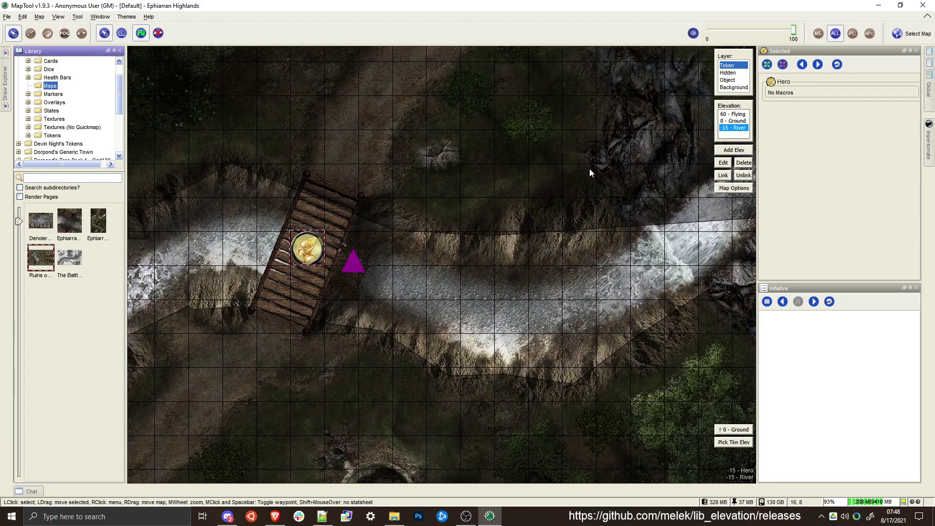
{"action": "left_click_drag", "start_coordinate": [491, 219], "coordinate": [545, 206]}
{"action": "scroll", "coordinate": [451, 220], "scroll_direction": "down", "scroll_amount": 2}
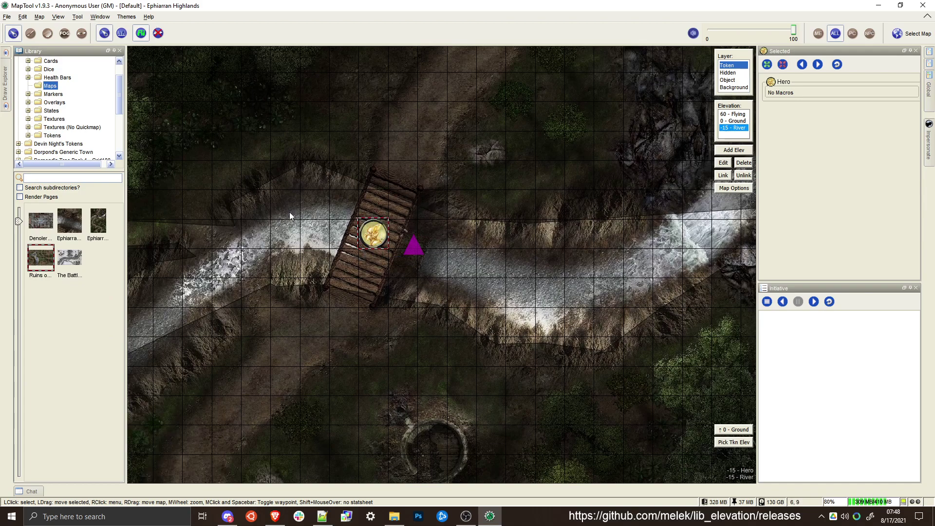
{"action": "left_click", "coordinate": [75, 226]}
{"action": "left_click_drag", "start_coordinate": [343, 208], "coordinate": [338, 203]}
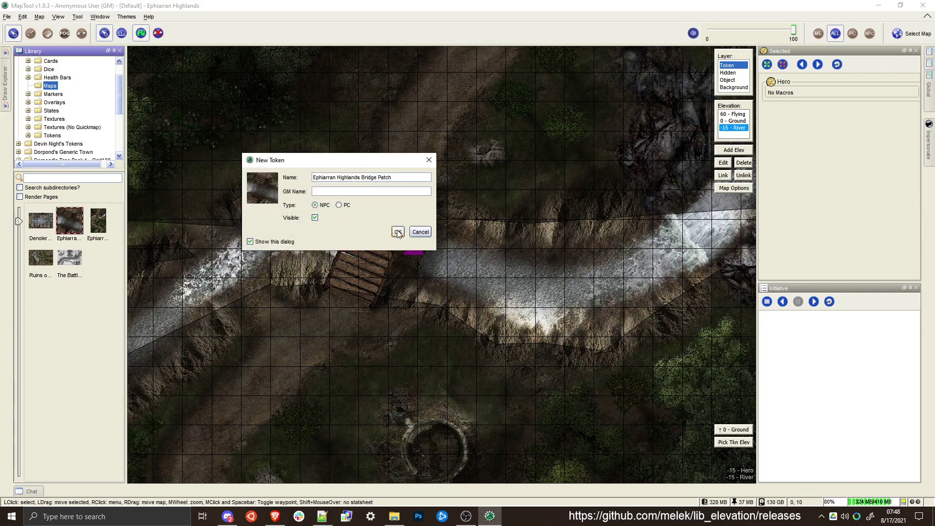
{"action": "left_click", "coordinate": [422, 234]}
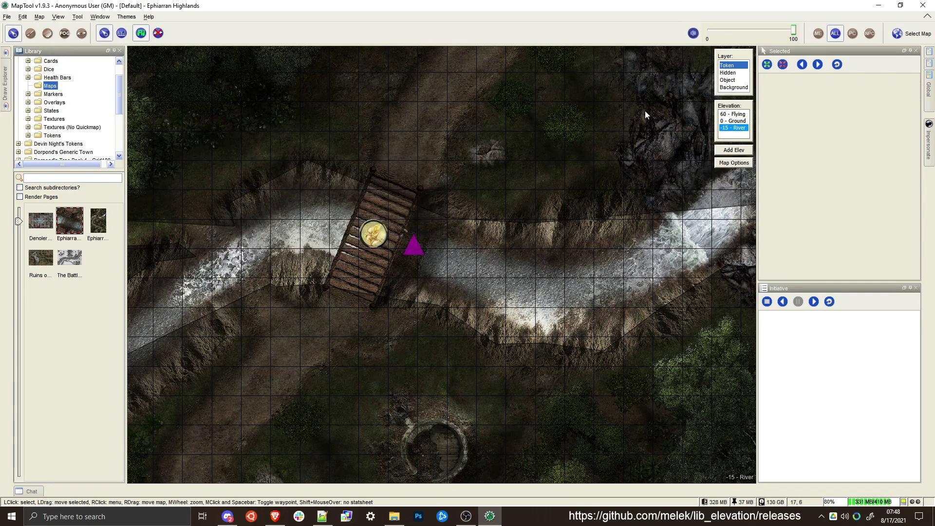
Place the Ephiarran Highlands Bridge Patch on the Background layer and align it with the river and banks around the bridge
{"action": "left_click", "coordinate": [734, 87]}
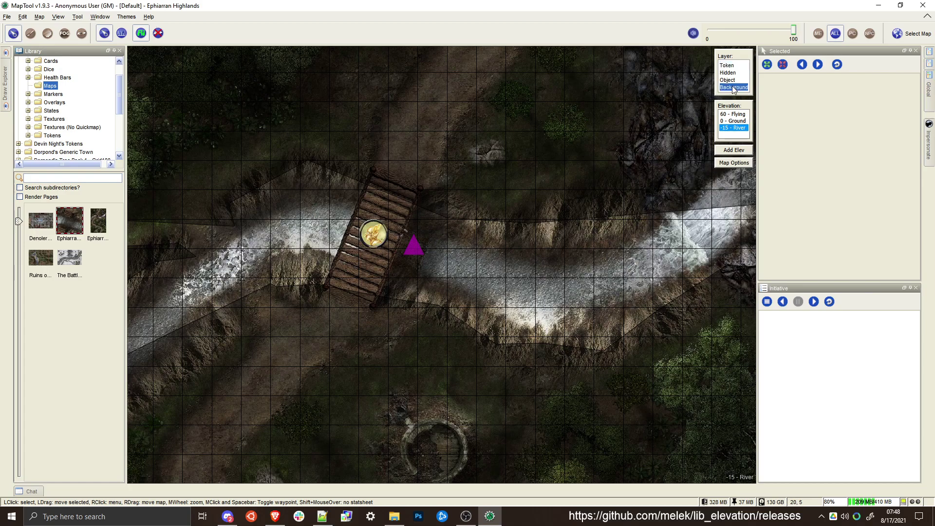
{"action": "left_click", "coordinate": [335, 203]}
{"action": "left_click_drag", "start_coordinate": [336, 269], "coordinate": [334, 242]}
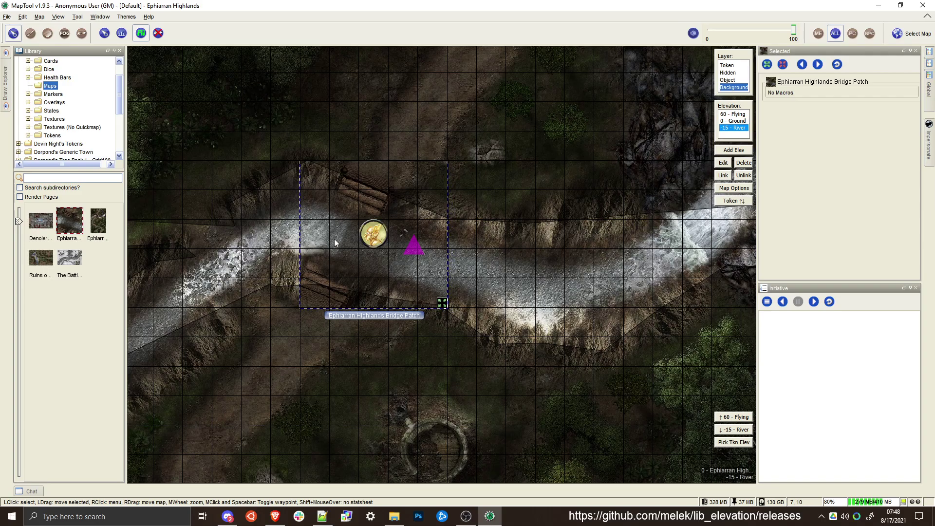
{"action": "right_click", "coordinate": [334, 241]}
{"action": "left_click", "coordinate": [365, 322]}
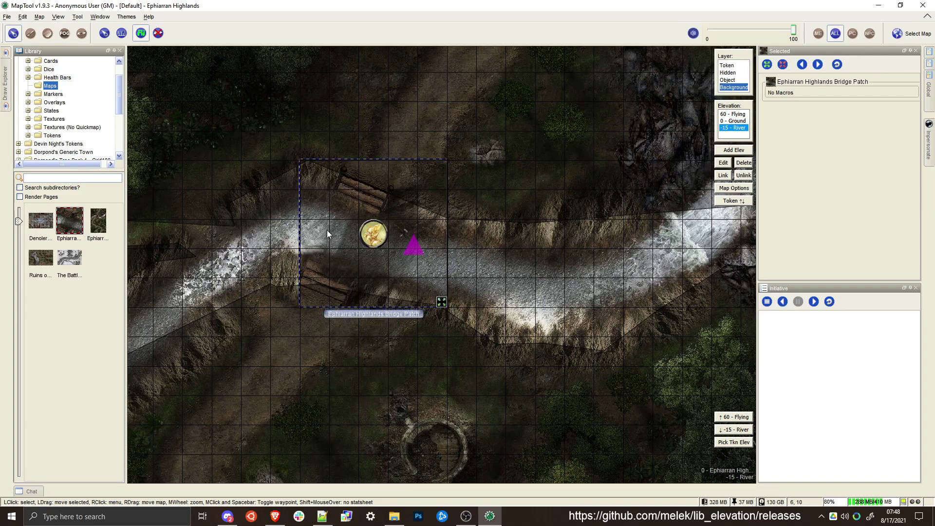
{"action": "left_click_drag", "start_coordinate": [326, 229], "coordinate": [366, 242]}
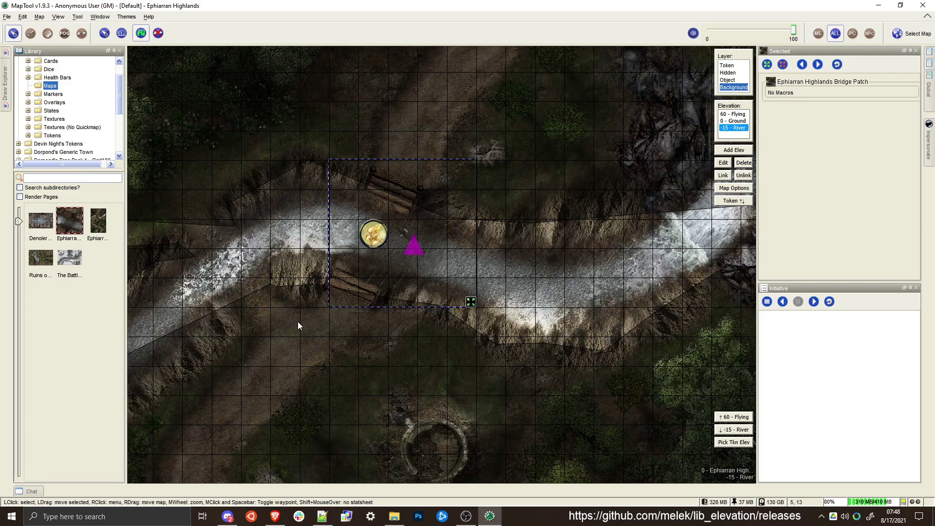
{"action": "left_click", "coordinate": [329, 322]}
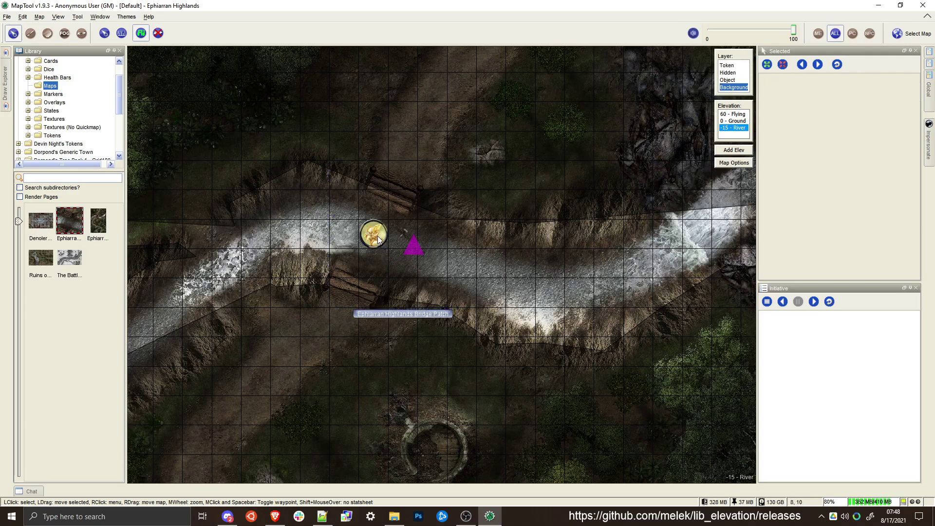
Switch to the Ground elevation and back to River, and select the Bridge Patch on the Background layer
{"action": "left_click", "coordinate": [732, 122]}
{"action": "left_click", "coordinate": [732, 127]}
{"action": "left_click", "coordinate": [376, 250]}
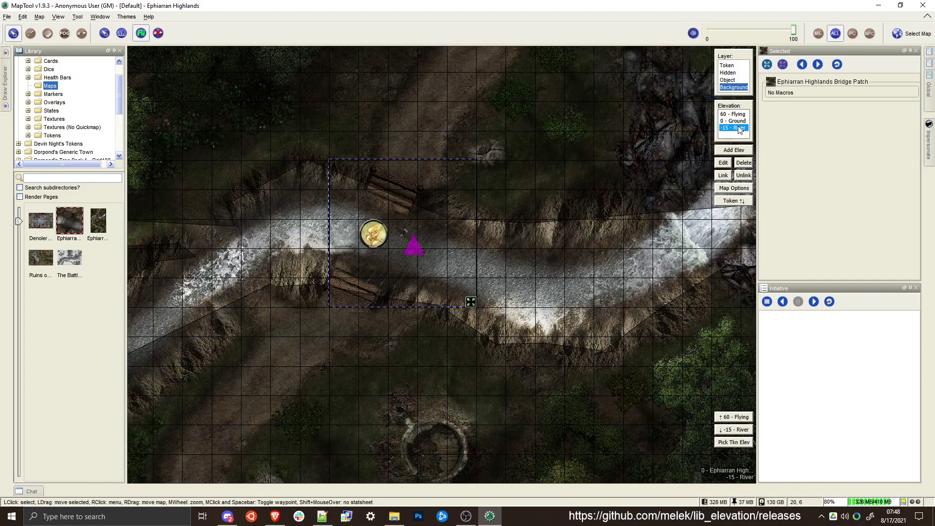
Link the Bridge Patch to the -15 River elevation, deselect it and return to the Token layer
{"action": "left_click", "coordinate": [722, 176]}
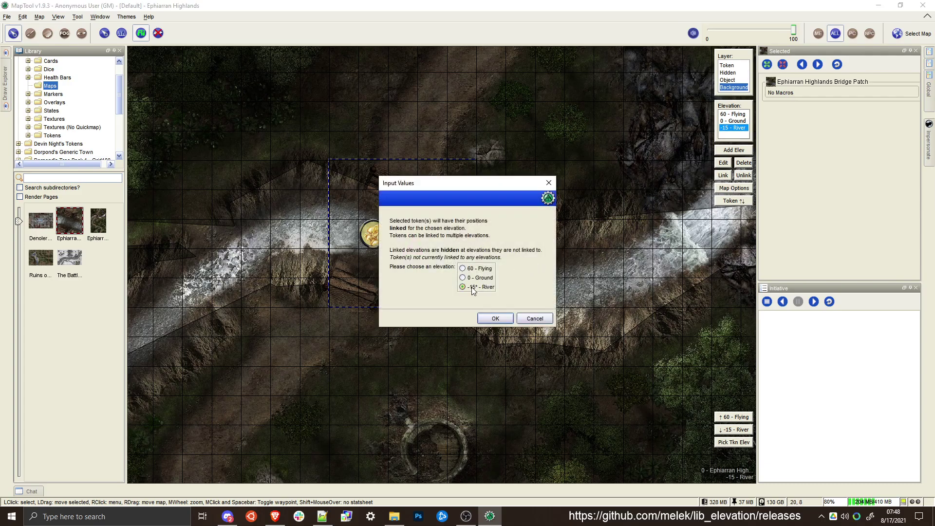
{"action": "left_click", "coordinate": [506, 319]}
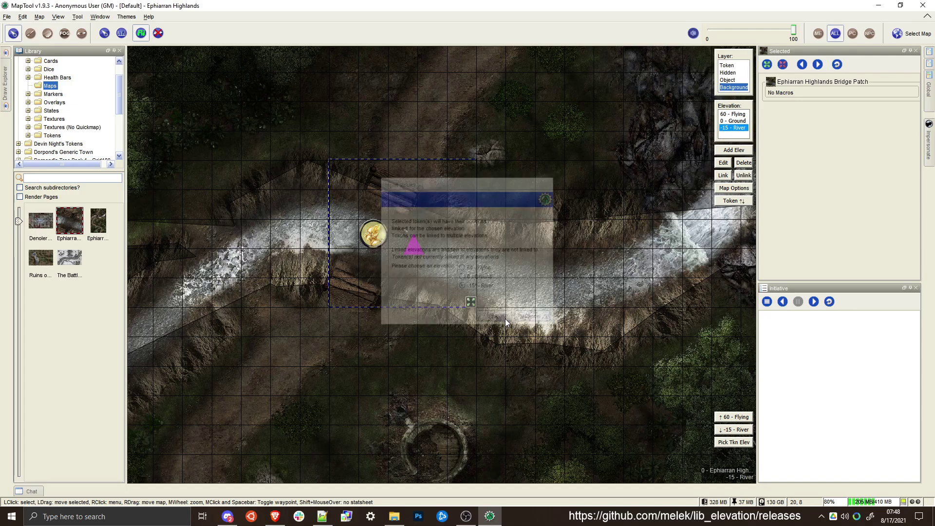
{"action": "left_click", "coordinate": [294, 228]}
{"action": "mouse_move", "coordinate": [350, 229]}
{"action": "left_mouse_down"}
{"action": "mouse_move", "coordinate": [321, 228]}
{"action": "mouse_move", "coordinate": [367, 238]}
{"action": "left_mouse_up"}
{"action": "left_click", "coordinate": [725, 66]}
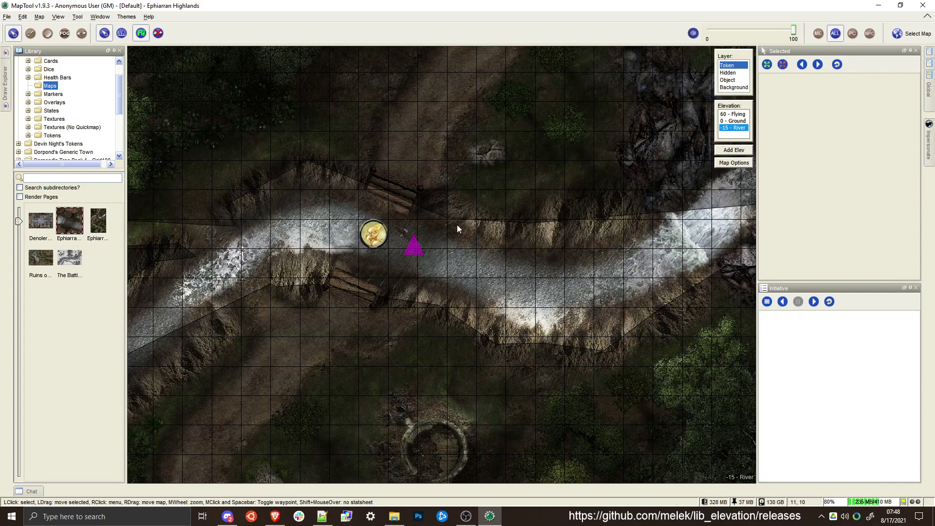
On the Background layer, compare the Ground and River elevations around the linked Bridge Patch
{"action": "left_click", "coordinate": [739, 88]}
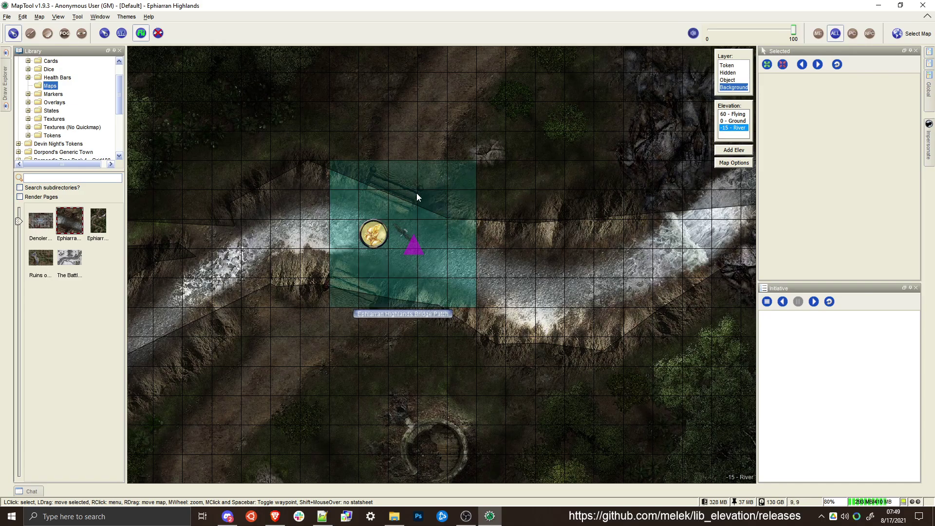
{"action": "scroll", "coordinate": [416, 195], "scroll_direction": "down", "scroll_amount": 5}
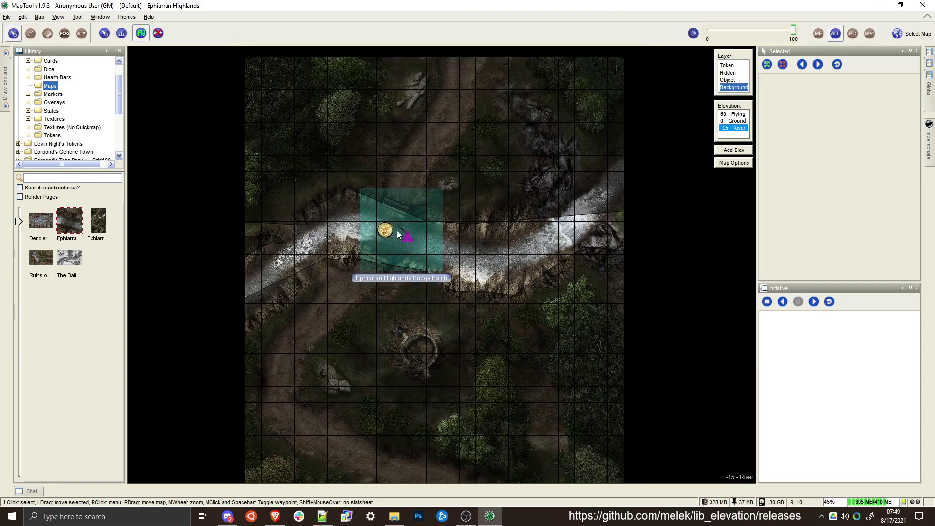
{"action": "scroll", "coordinate": [425, 210], "scroll_direction": "up", "scroll_amount": 5}
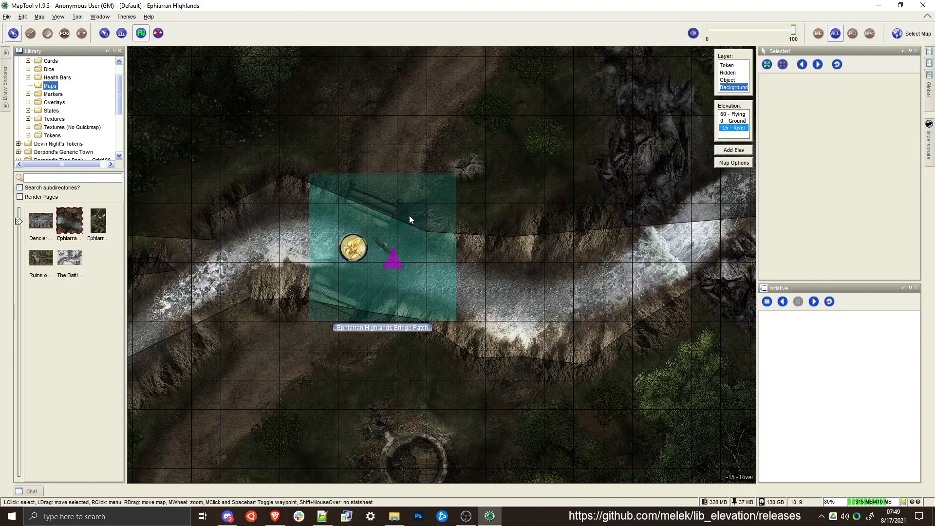
{"action": "scroll", "coordinate": [400, 208], "scroll_direction": "down", "scroll_amount": 1}
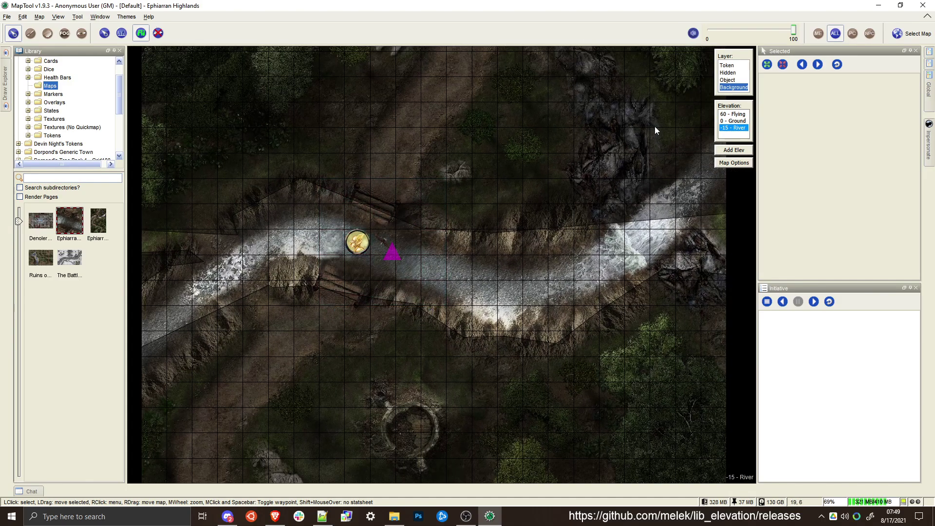
{"action": "left_click", "coordinate": [736, 121]}
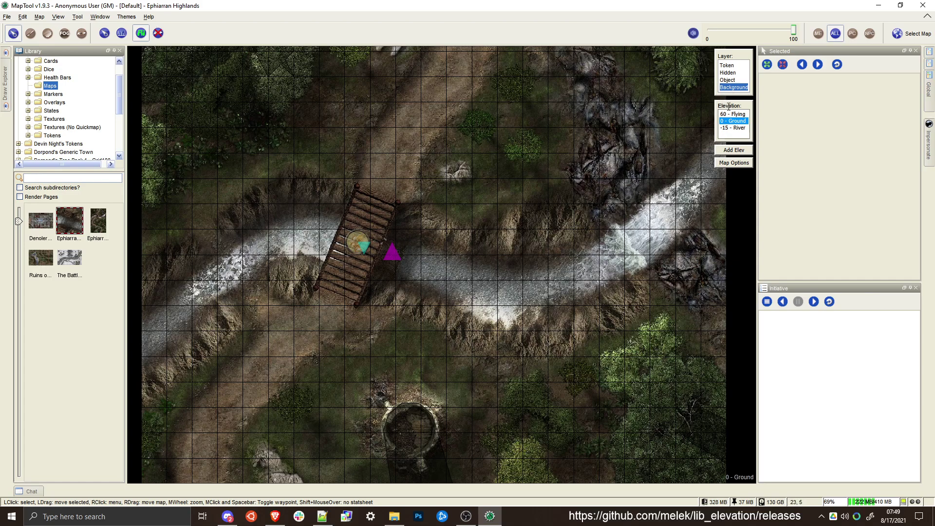
{"action": "left_click", "coordinate": [732, 128]}
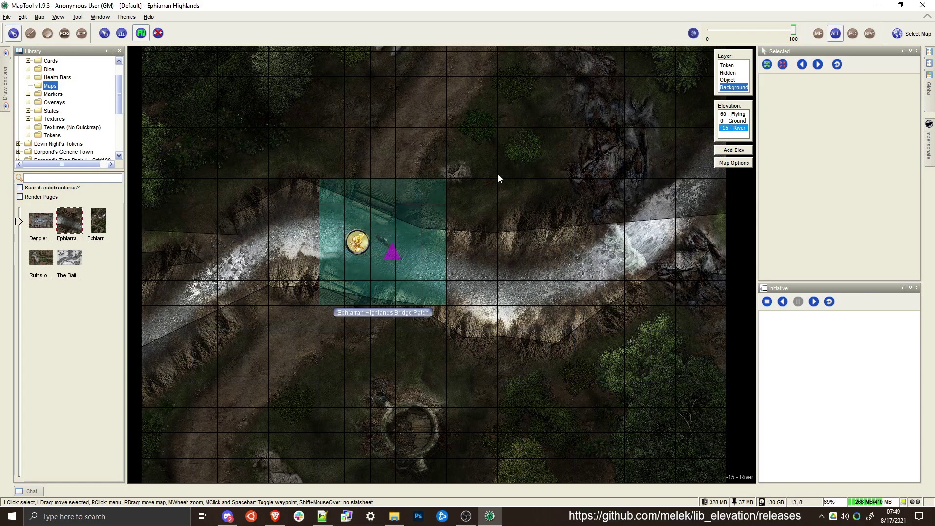
{"action": "scroll", "coordinate": [360, 244], "scroll_direction": "up", "scroll_amount": 4}
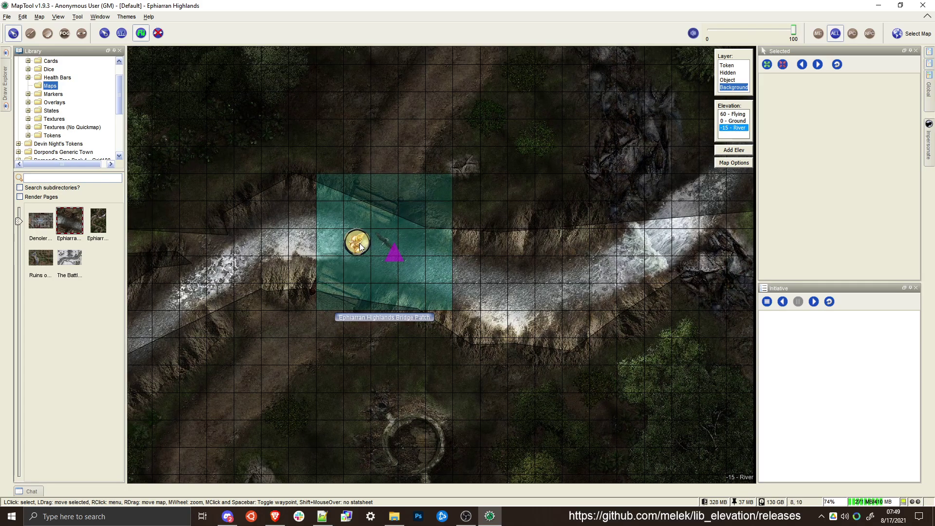
On the Token layer, move the Hero token out of the river onto the north bank west of the bridge
{"action": "left_click", "coordinate": [360, 244]}
{"action": "left_click", "coordinate": [727, 66]}
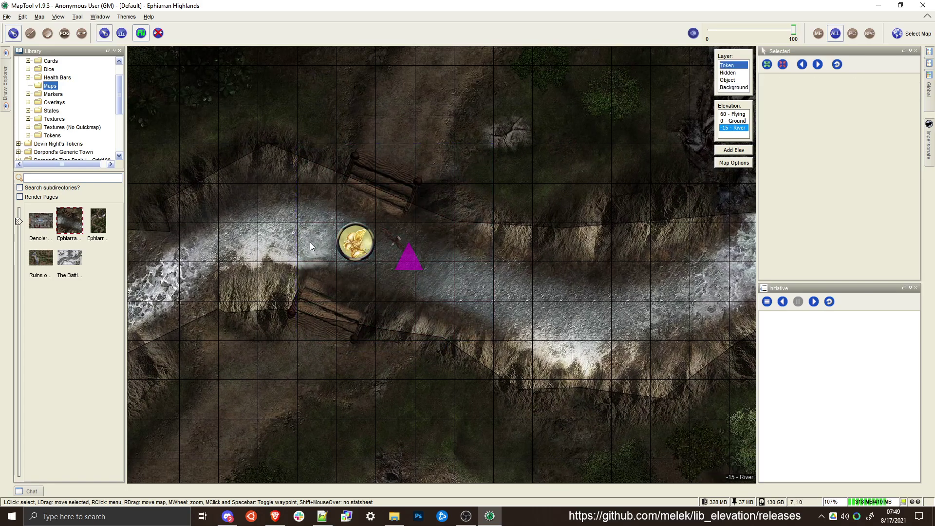
{"action": "left_click", "coordinate": [355, 242]}
{"action": "left_click_drag", "start_coordinate": [355, 242], "coordinate": [316, 232]}
{"action": "scroll", "coordinate": [545, 278], "scroll_direction": "down", "scroll_amount": 5}
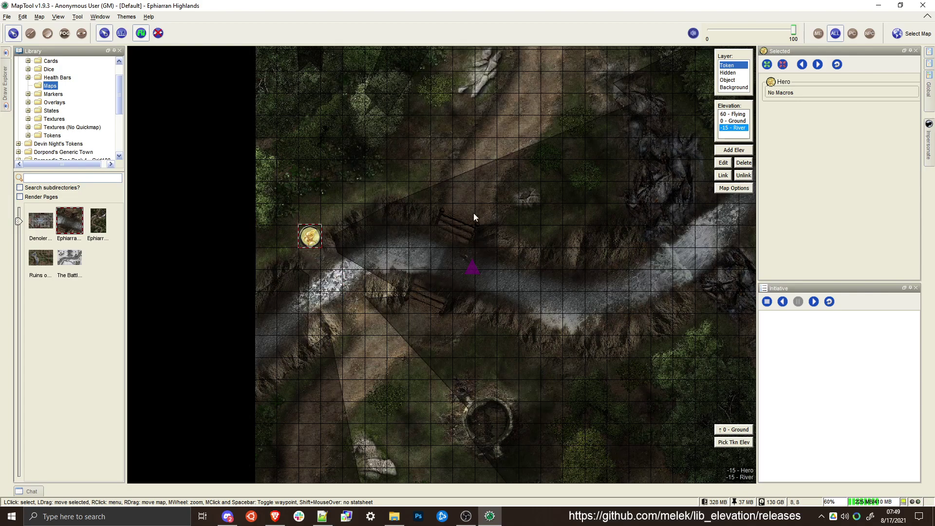
Open and cancel the token elevation chooser, and move the Hero token up to 0 - Ground
{"action": "left_click", "coordinate": [731, 442]}
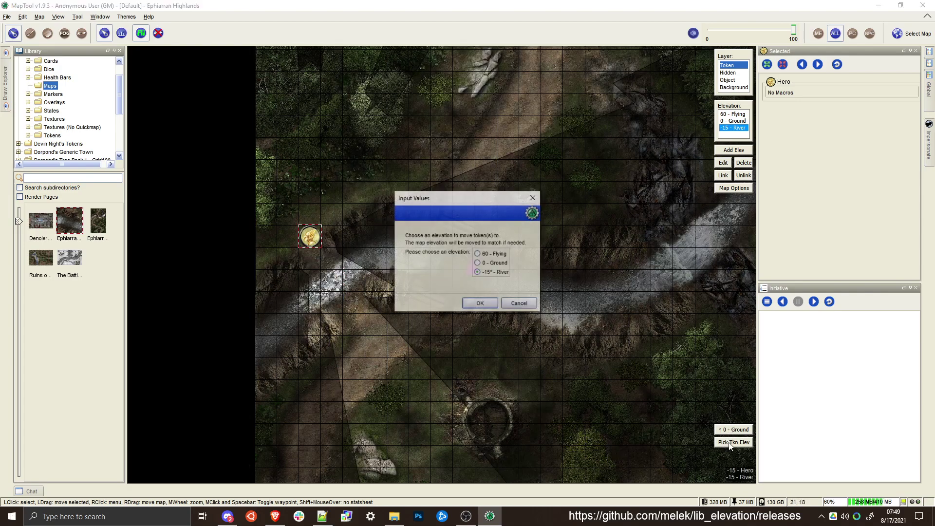
{"action": "left_click", "coordinate": [518, 303]}
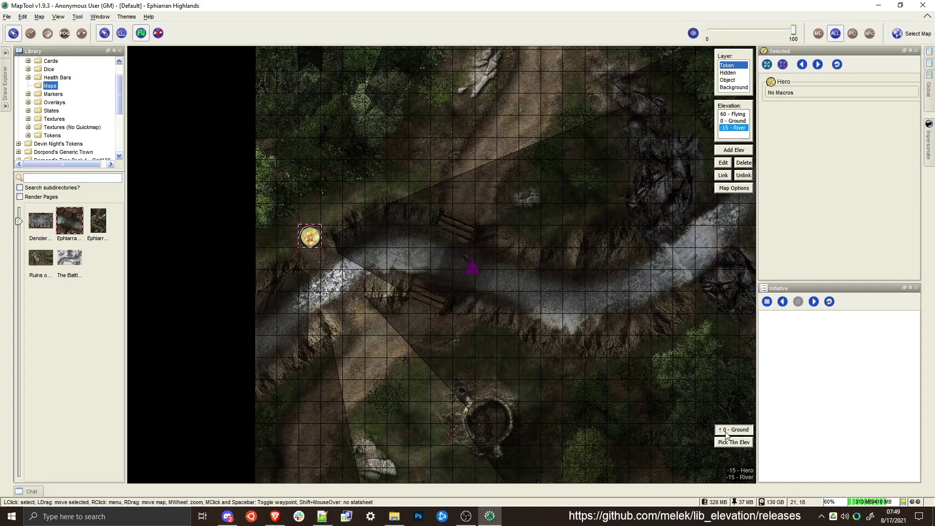
{"action": "left_click", "coordinate": [726, 431]}
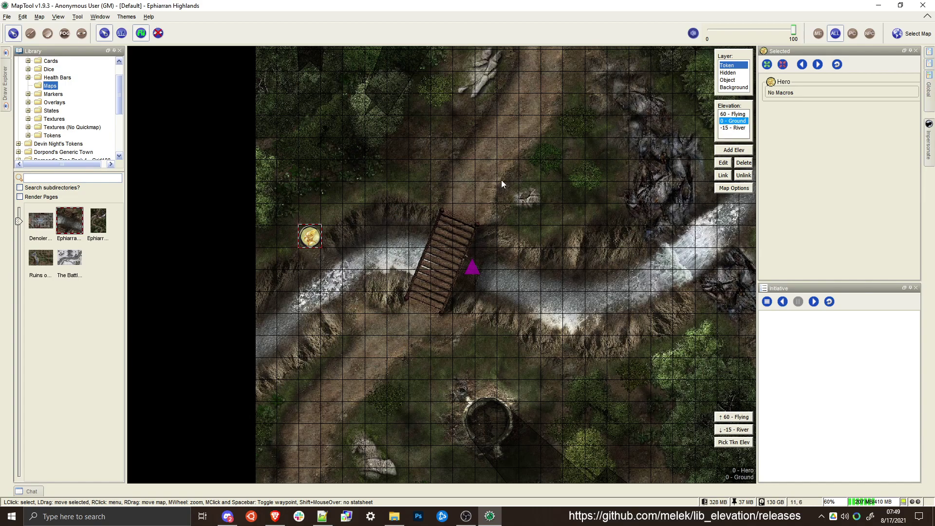
Move the Eagle token to the clearing northwest of the bridge and select it together with the Hero token
{"action": "left_click", "coordinate": [456, 255]}
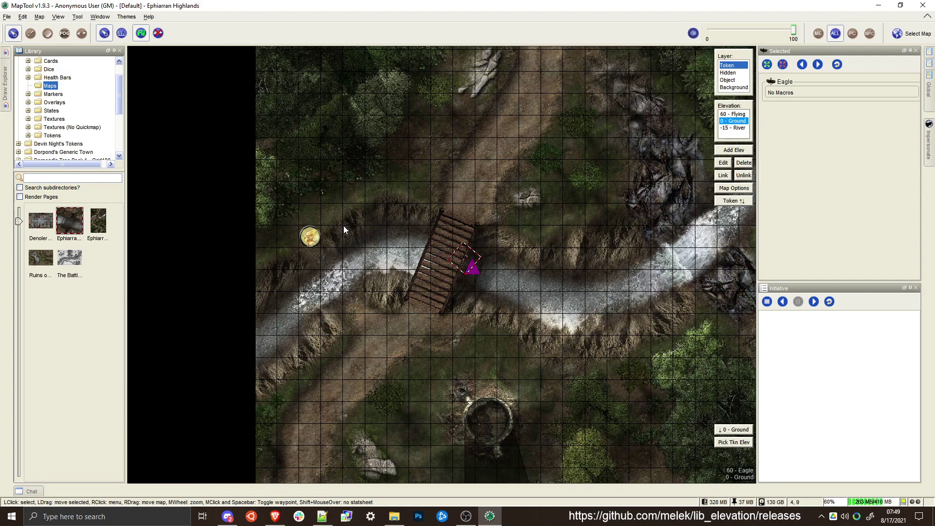
{"action": "left_click", "coordinate": [310, 237], "text": "shift"}
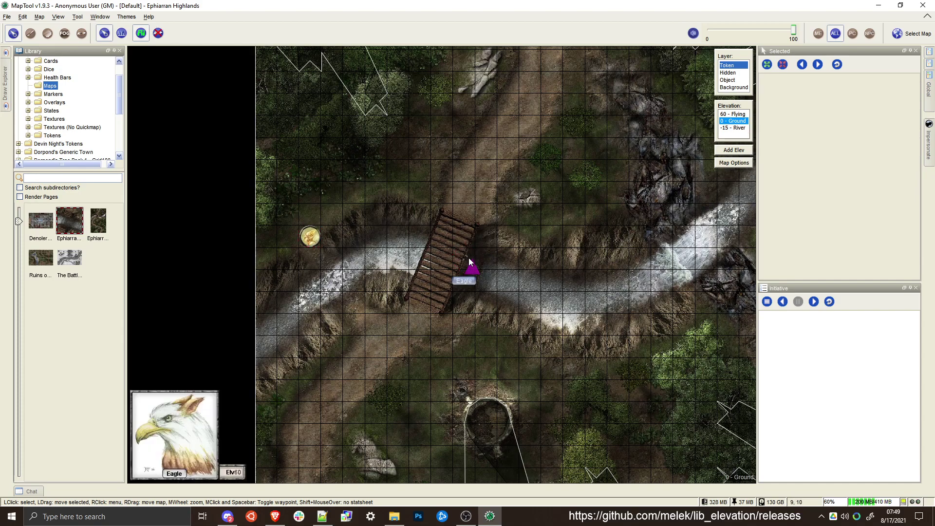
{"action": "left_click_drag", "start_coordinate": [468, 258], "coordinate": [378, 185]}
{"action": "left_click_drag", "start_coordinate": [428, 168], "coordinate": [307, 242]}
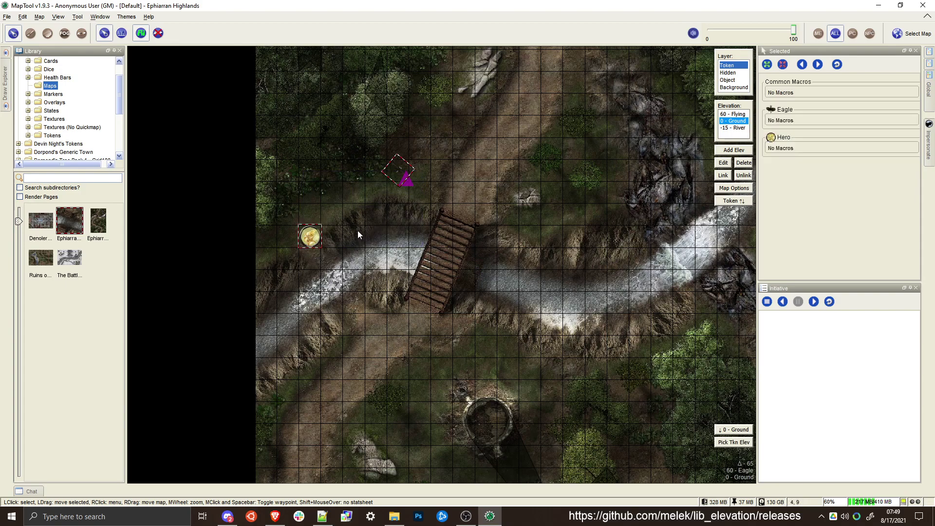
Impersonate the Hero token
{"action": "left_click", "coordinate": [309, 233]}
{"action": "right_click", "coordinate": [309, 233]}
{"action": "left_click", "coordinate": [334, 266]}
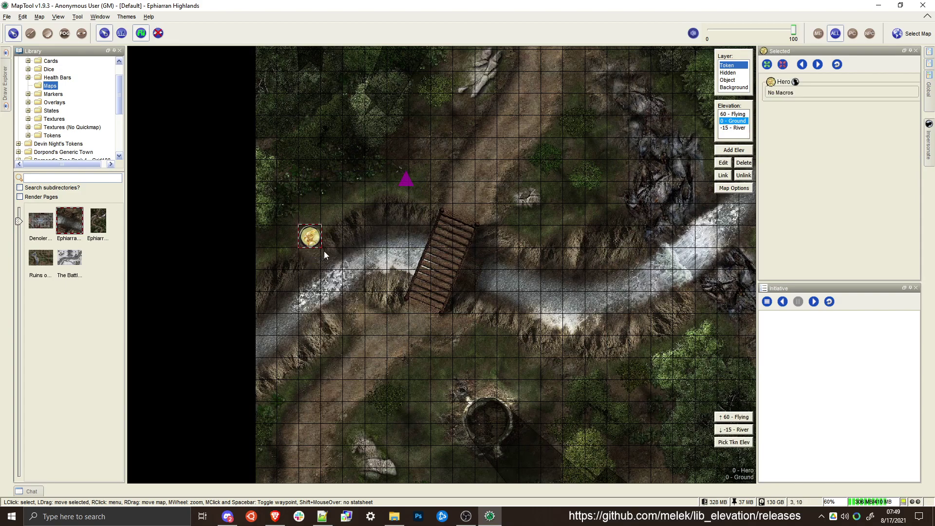
Move the Eagle token east of the road and onto the path southwest of the bridge, and deselect it
{"action": "left_click", "coordinate": [405, 177]}
{"action": "left_click_drag", "start_coordinate": [411, 181], "coordinate": [555, 188]}
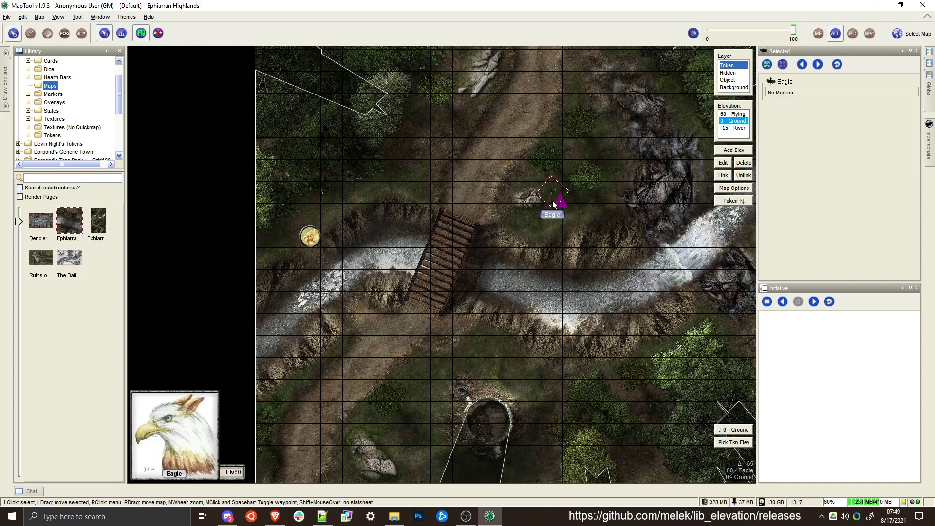
{"action": "left_click", "coordinate": [313, 239]}
{"action": "left_click", "coordinate": [547, 195]}
{"action": "left_click_drag", "start_coordinate": [548, 194], "coordinate": [376, 323]}
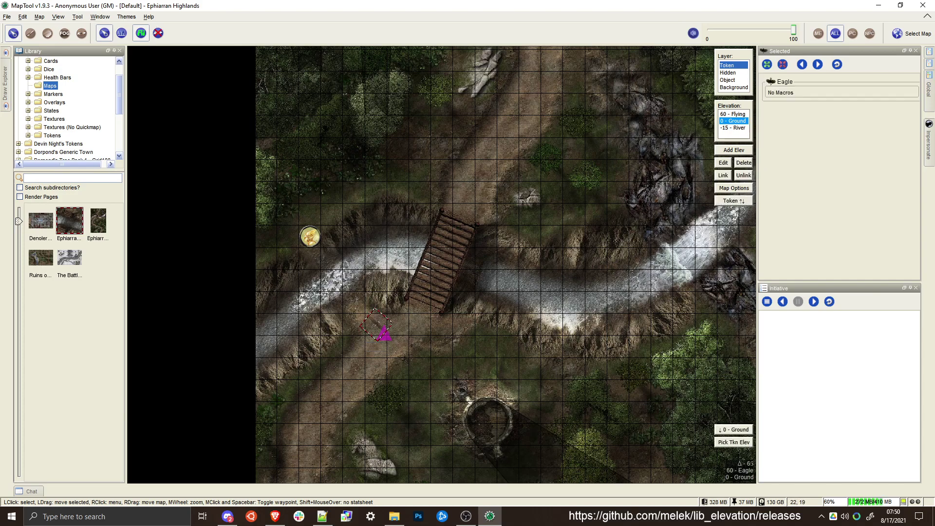
{"action": "left_click", "coordinate": [583, 415]}
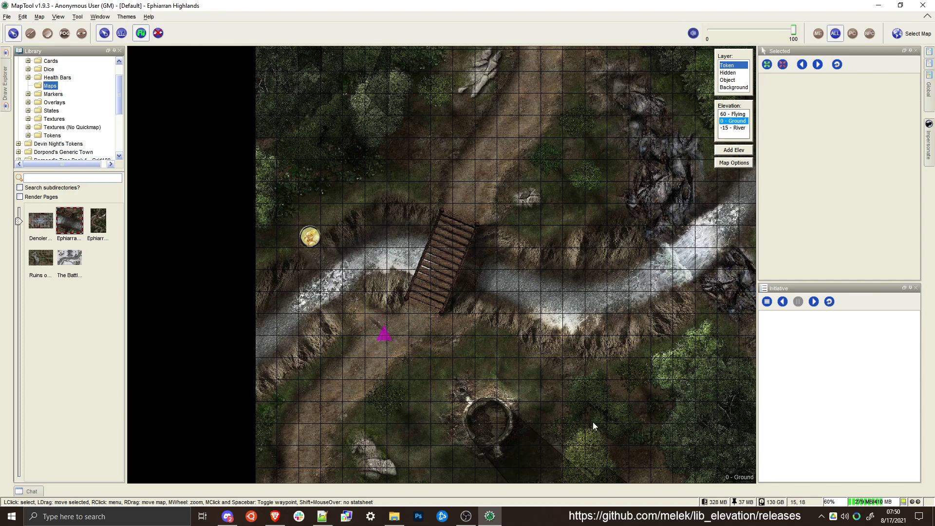
Switch to River, move the Hero token south of the river near the ruined tower, and switch to Ground
{"action": "scroll", "coordinate": [375, 191], "scroll_direction": "down", "scroll_amount": 4}
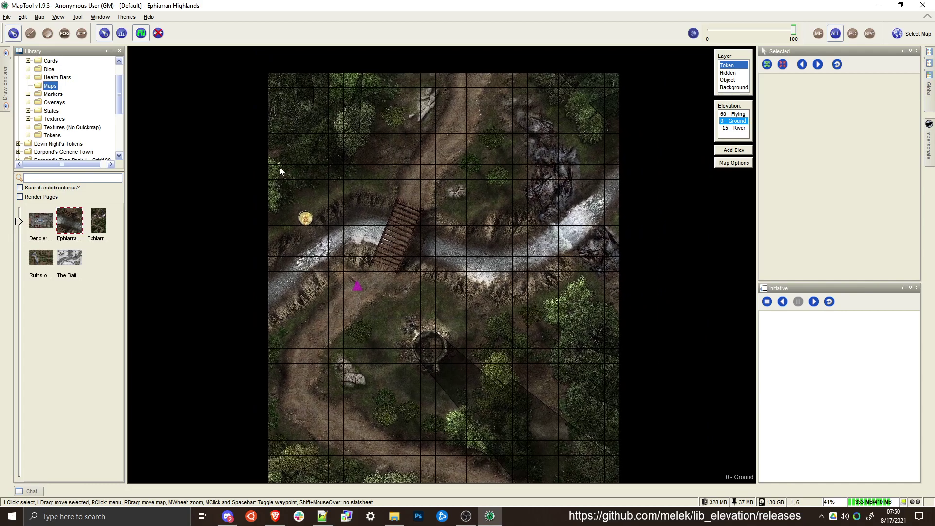
{"action": "left_click", "coordinate": [733, 128]}
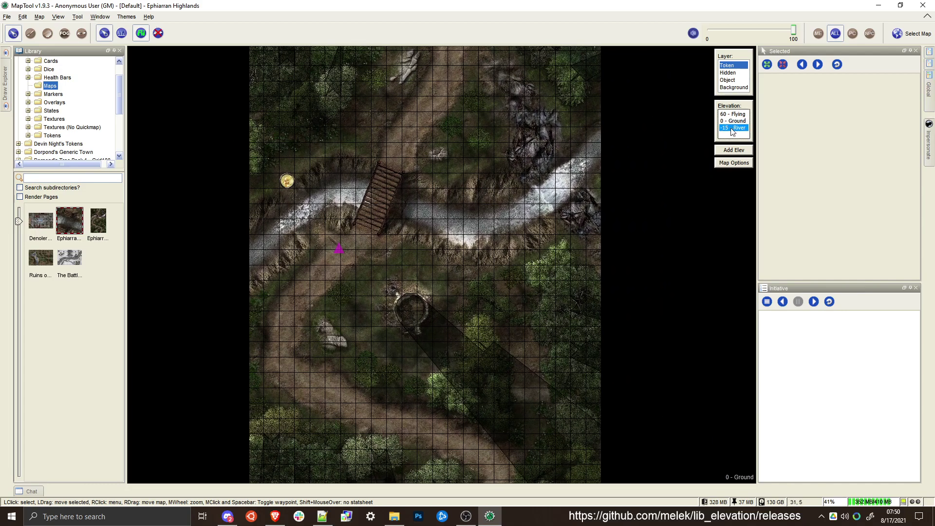
{"action": "left_click", "coordinate": [286, 184]}
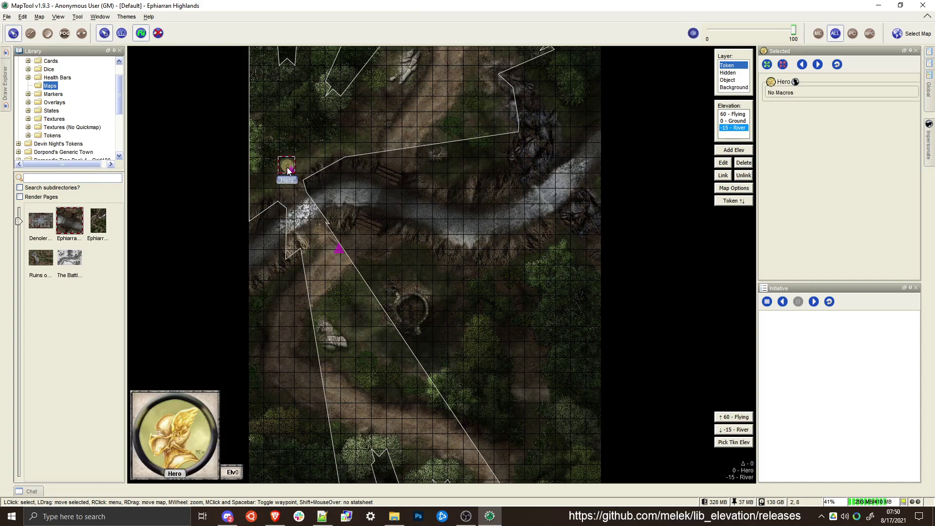
{"action": "left_click_drag", "start_coordinate": [287, 182], "coordinate": [424, 272]}
{"action": "left_click", "coordinate": [733, 121]}
Show the vision and movement blocking overlay and inspect it on the Ground, River and Flying elevations
{"action": "left_click", "coordinate": [81, 34]}
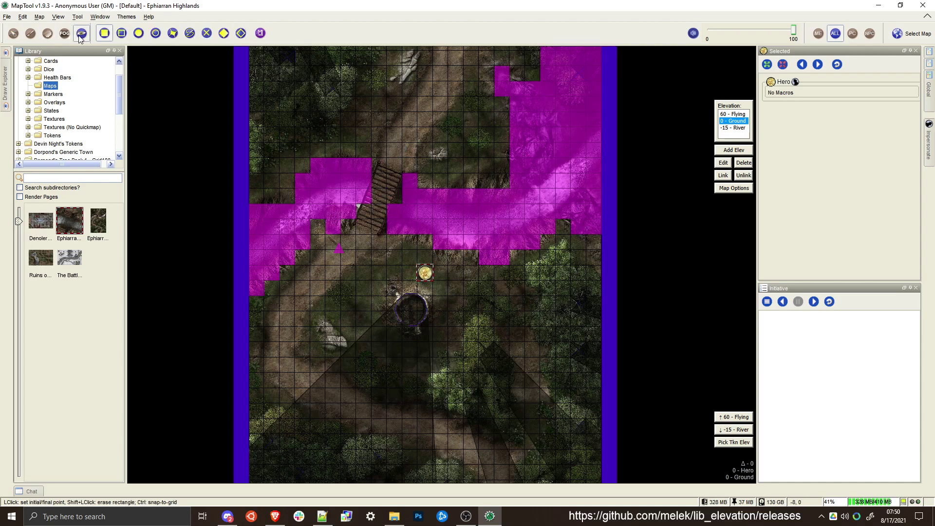
{"action": "scroll", "coordinate": [357, 144], "scroll_direction": "down", "scroll_amount": 4}
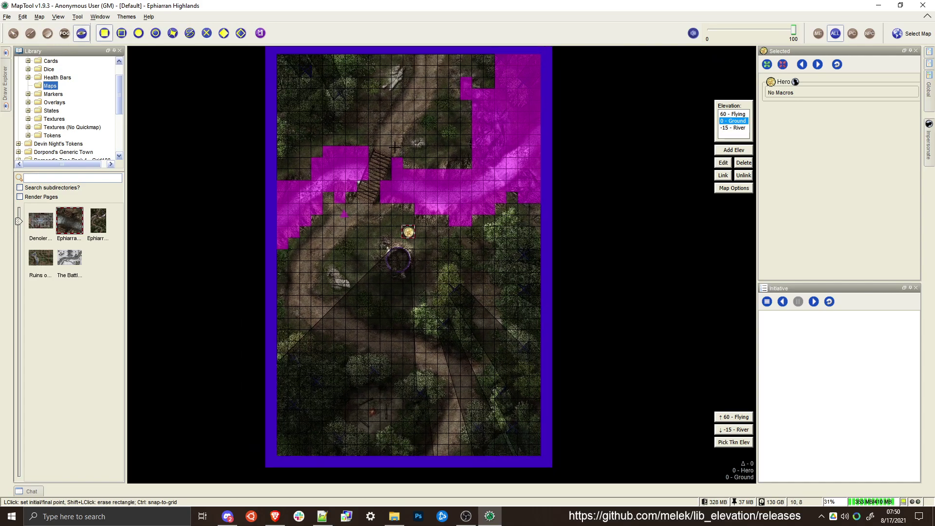
{"action": "left_click_drag", "start_coordinate": [397, 156], "coordinate": [399, 164]}
{"action": "left_click", "coordinate": [735, 127]}
{"action": "left_click", "coordinate": [733, 120]}
{"action": "left_click", "coordinate": [731, 113]}
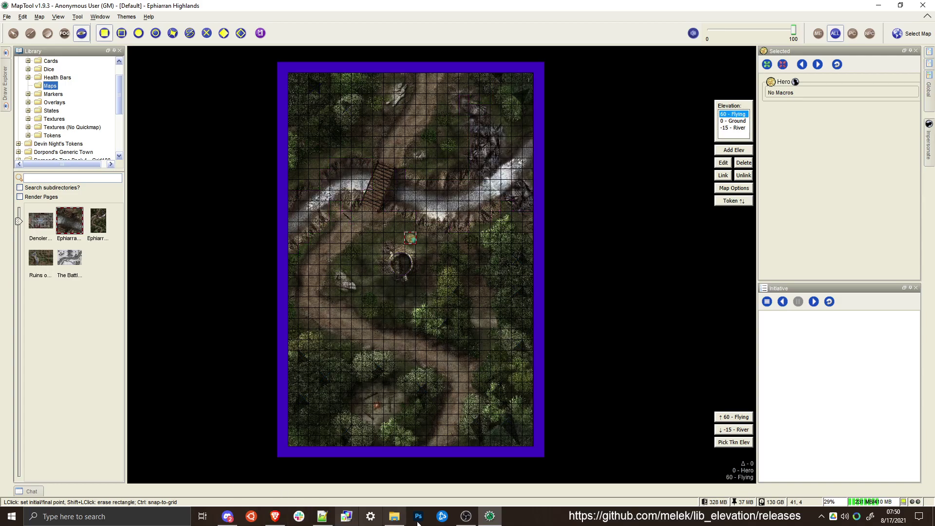
Switch to the Brave browser and open the main page of the lib_elevation repository on GitHub
{"action": "left_click", "coordinate": [231, 519]}
{"action": "left_click", "coordinate": [276, 516]}
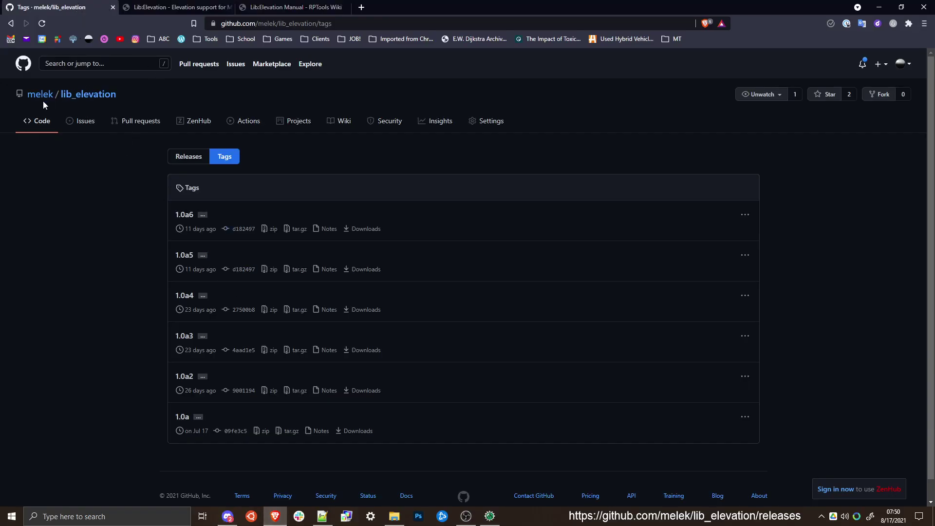
{"action": "left_click", "coordinate": [73, 97]}
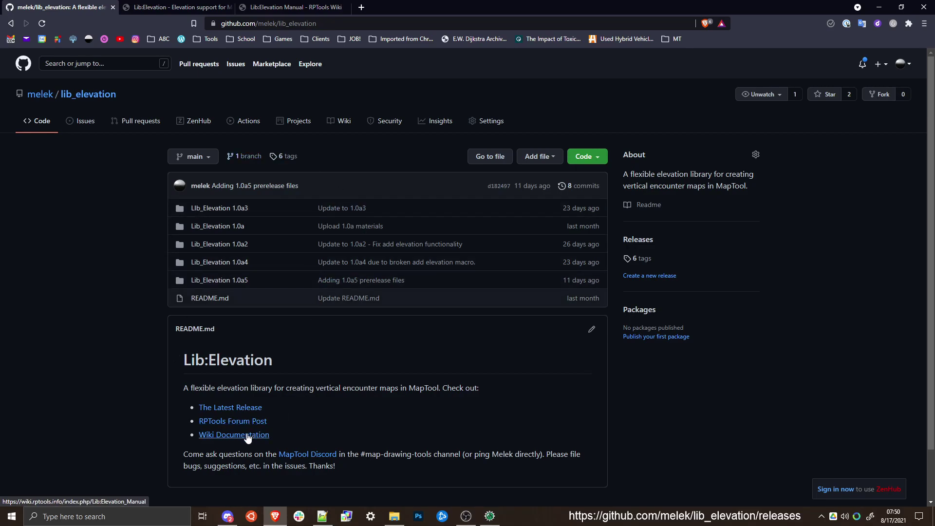
Look at the Lib:Elevation forum thread and skim through the Lib:Elevation Manual on the RPTools wiki
{"action": "left_click", "coordinate": [193, 8]}
{"action": "left_click", "coordinate": [276, 8]}
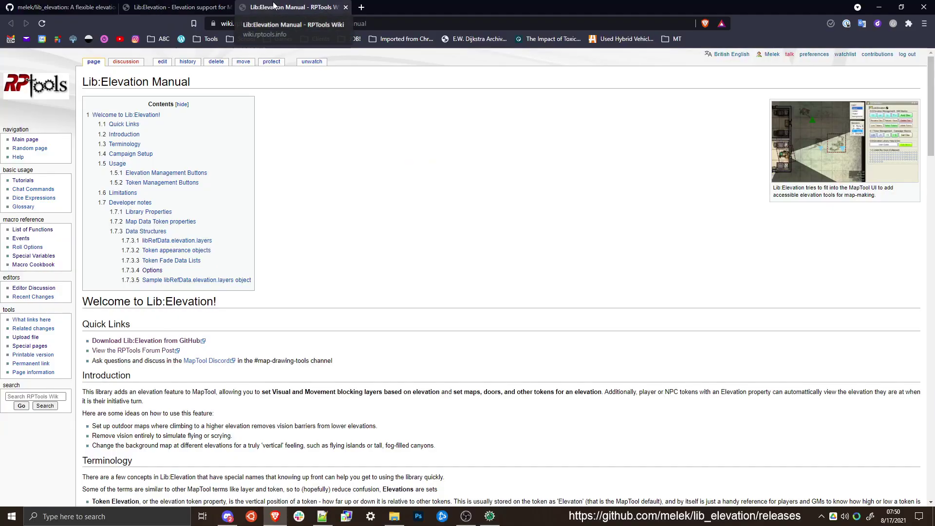
{"action": "scroll", "coordinate": [282, 245], "scroll_direction": "down", "scroll_amount": 5}
{"action": "scroll", "coordinate": [282, 245], "scroll_direction": "down", "scroll_amount": 20}
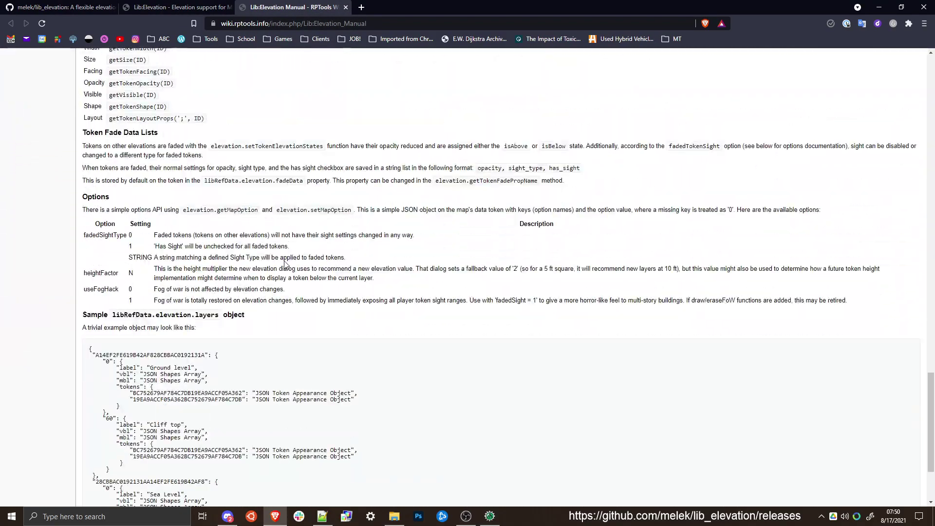
{"action": "scroll", "coordinate": [271, 330], "scroll_direction": "up", "scroll_amount": 10}
{"action": "scroll", "coordinate": [271, 330], "scroll_direction": "up", "scroll_amount": 15}
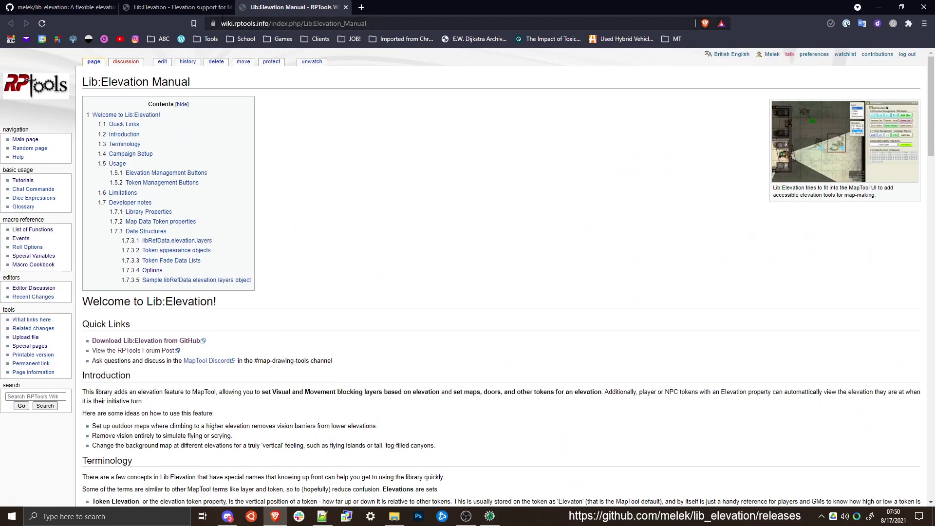
Revisit the Lib:Elevation forum thread and return to the GitHub repository page with the resource links
{"action": "left_click", "coordinate": [177, 7]}
{"action": "left_click", "coordinate": [83, 12]}
{"action": "left_click", "coordinate": [146, 7]}
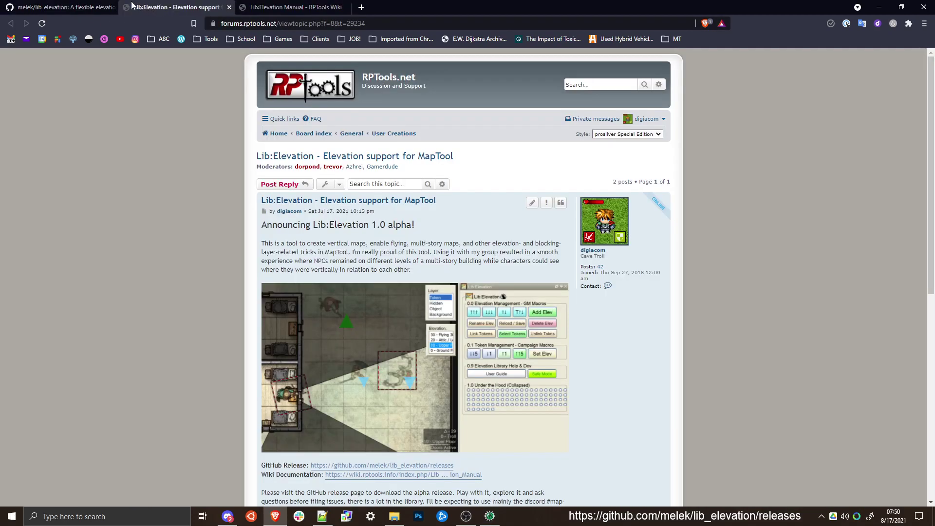
{"action": "left_click", "coordinate": [81, 6]}
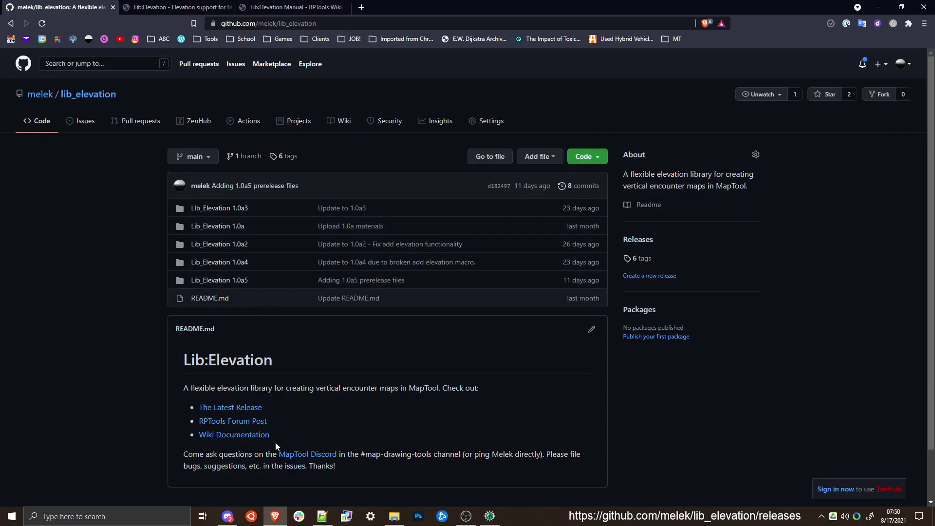